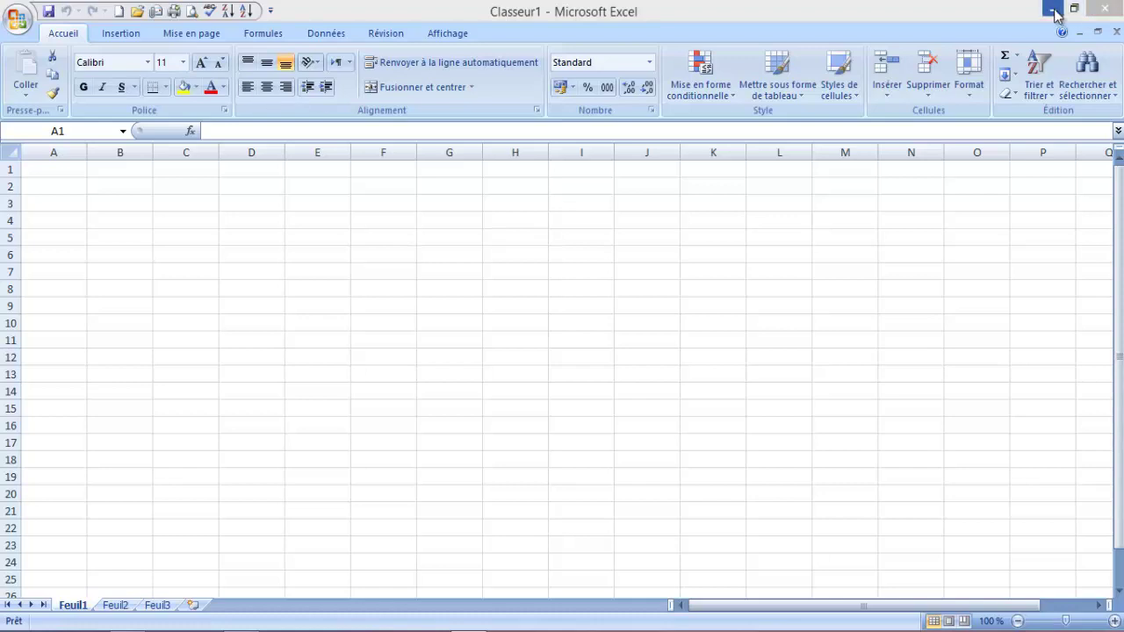
Step: Open Excel Options from the file menu and close it without changing anything
{"action": "left_click", "coordinate": [17, 19]}
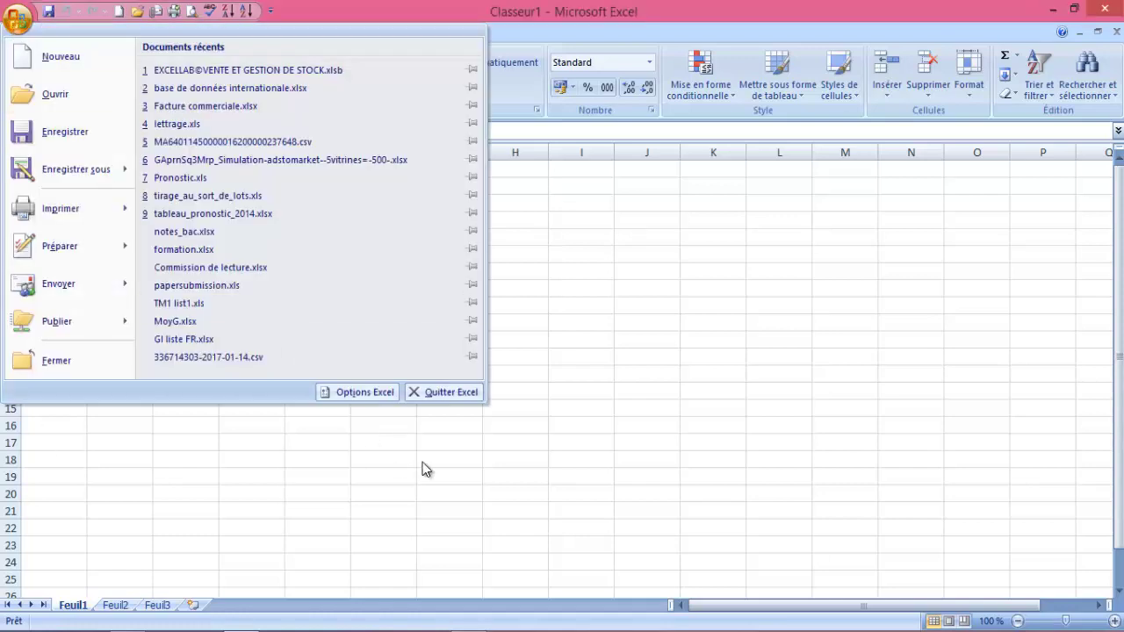
{"action": "left_click", "coordinate": [375, 392]}
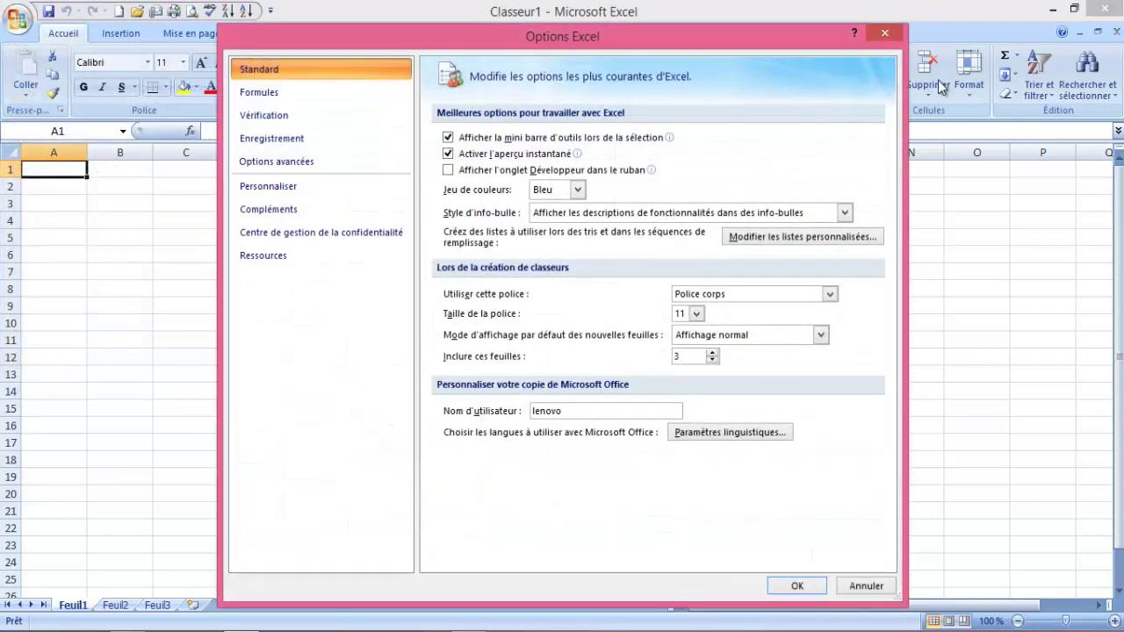
{"action": "left_click", "coordinate": [881, 37]}
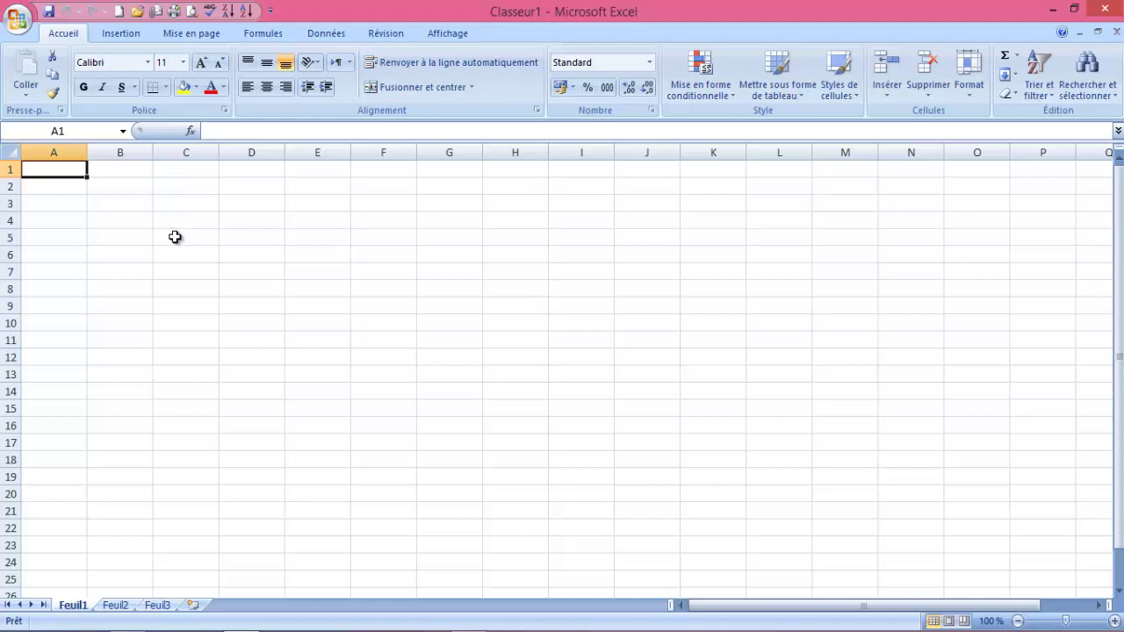
Step: Apply Toutes les bordures to C5:H8 and drag row 5 taller to about 30.75
{"action": "left_click", "coordinate": [182, 237]}
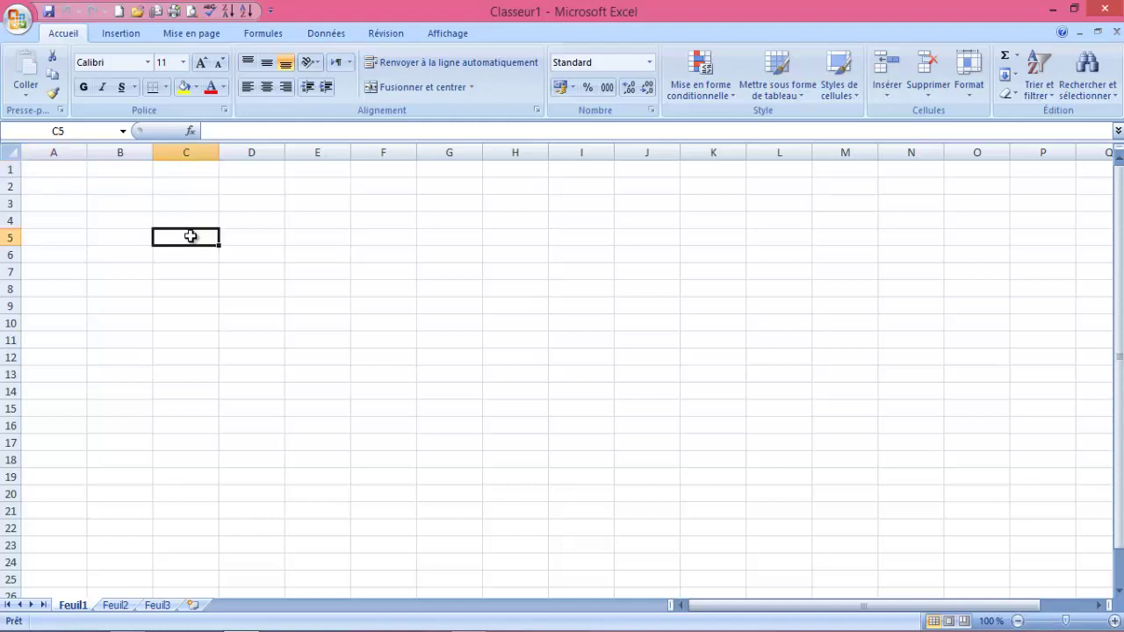
{"action": "left_click_drag", "start_coordinate": [181, 237], "coordinate": [438, 243]}
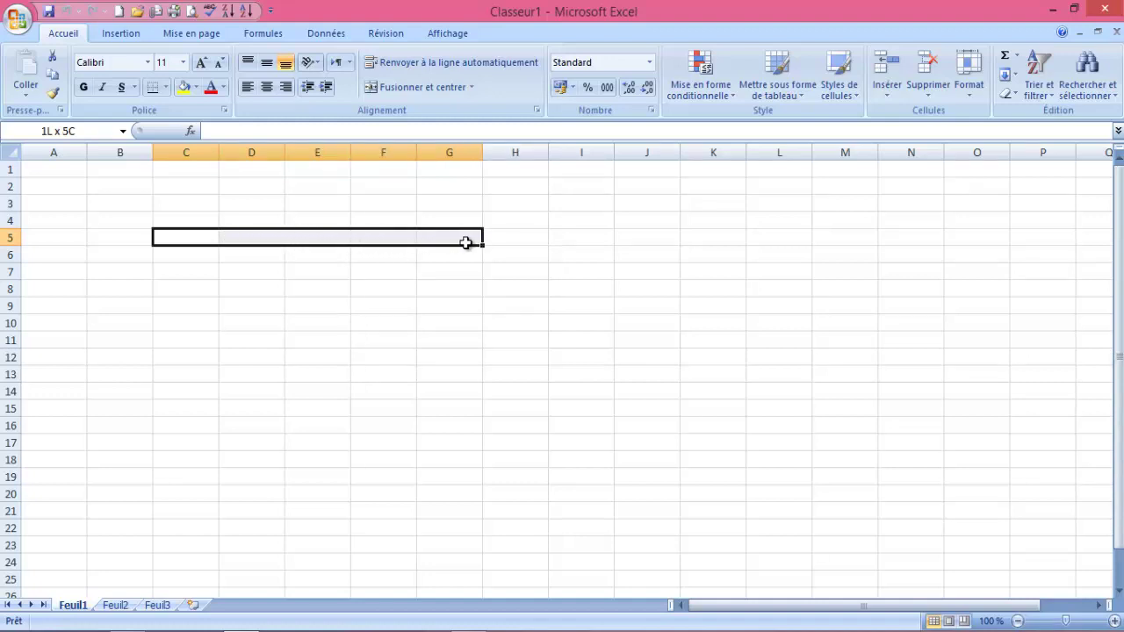
{"action": "mouse_move", "coordinate": [438, 242]}
{"action": "left_mouse_down"}
{"action": "mouse_move", "coordinate": [495, 240]}
{"action": "mouse_move", "coordinate": [511, 304]}
{"action": "mouse_move", "coordinate": [509, 290]}
{"action": "left_mouse_up"}
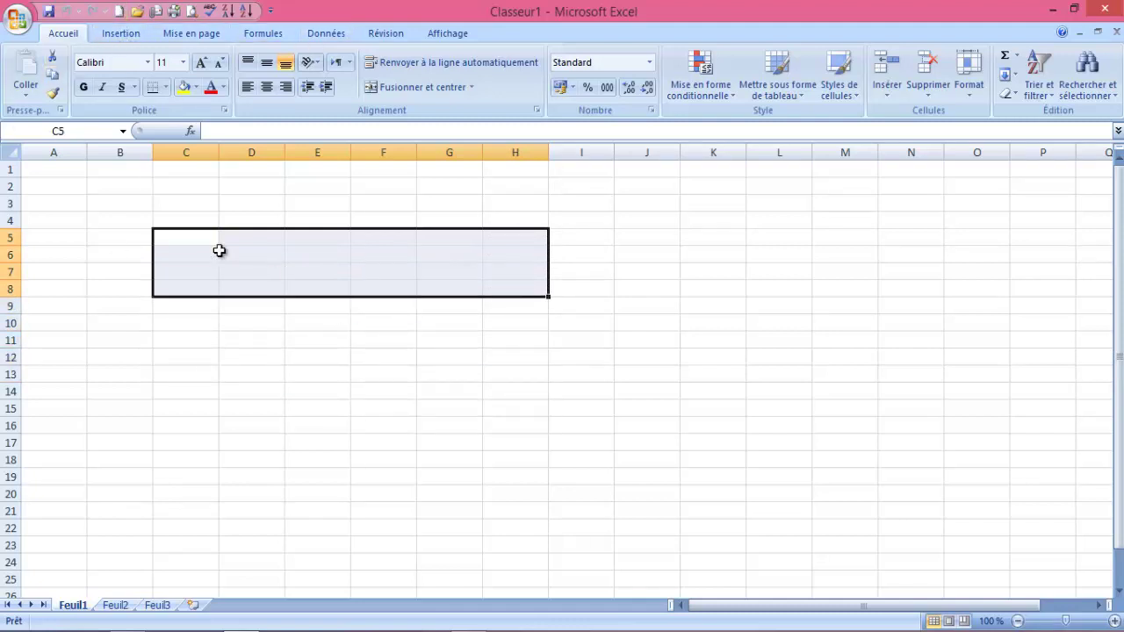
{"action": "left_click", "coordinate": [251, 86]}
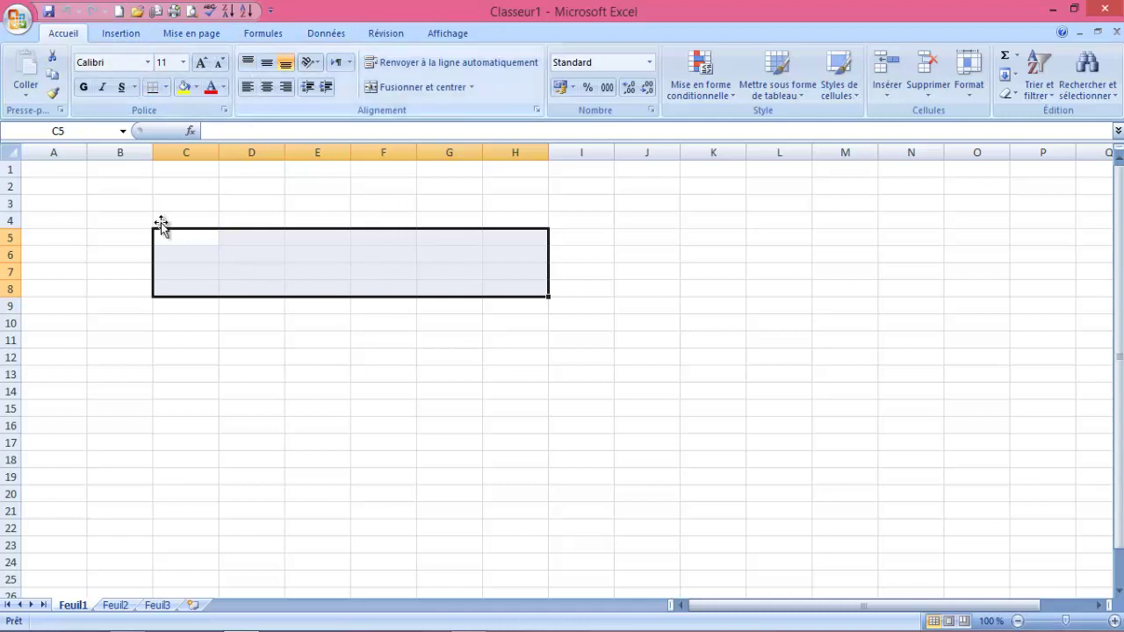
{"action": "left_click", "coordinate": [165, 87]}
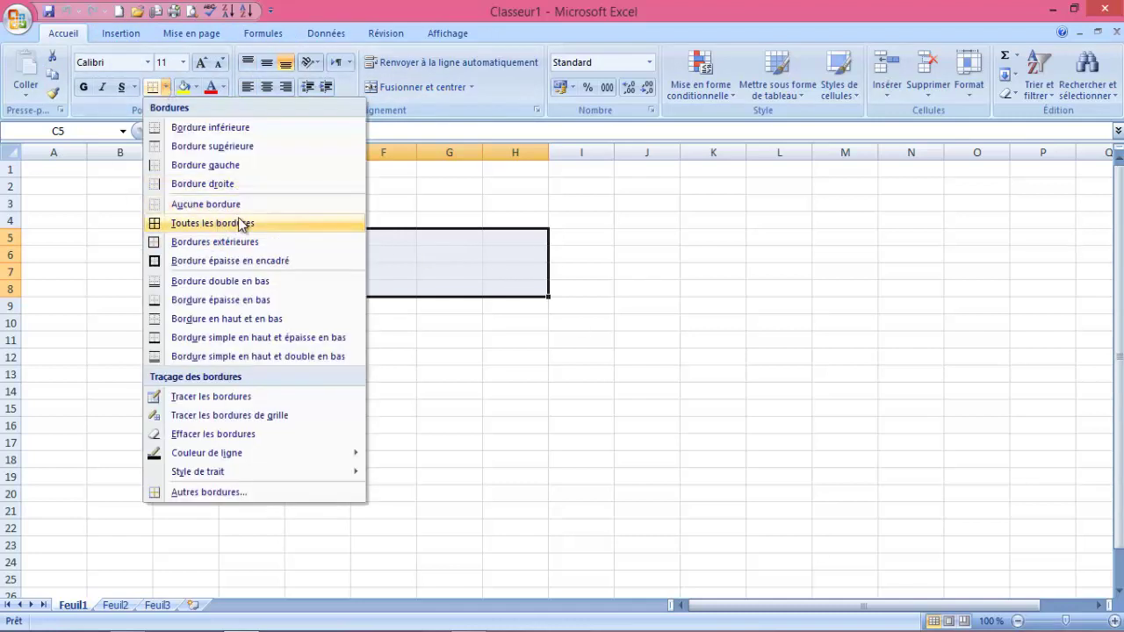
{"action": "left_click", "coordinate": [243, 222]}
{"action": "left_click", "coordinate": [334, 376]}
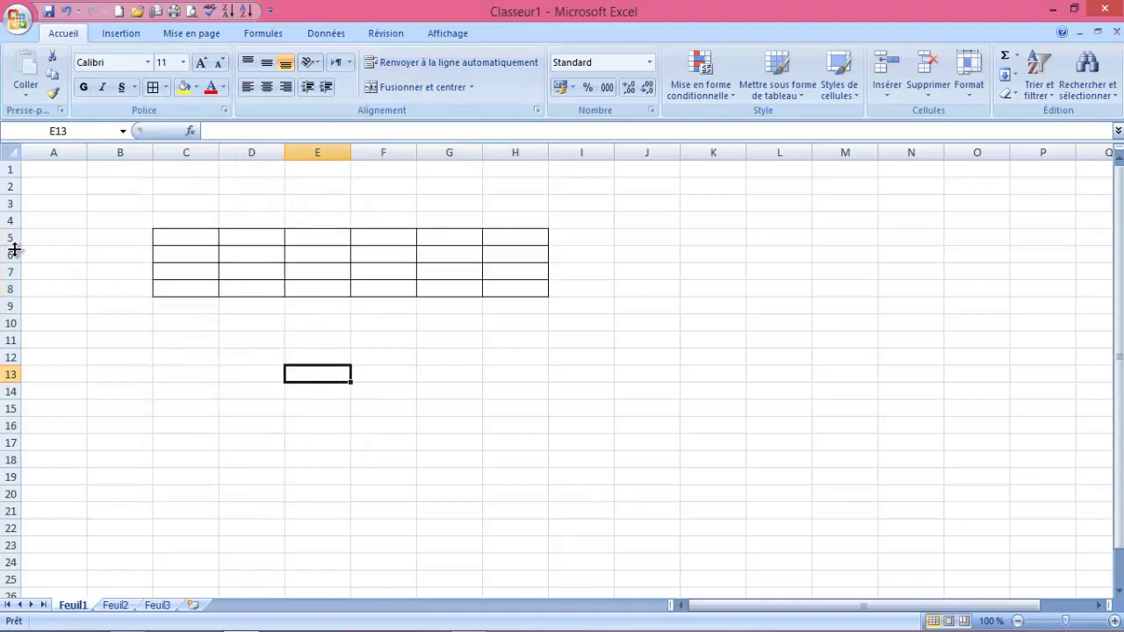
{"action": "left_click_drag", "start_coordinate": [13, 246], "coordinate": [14, 263]}
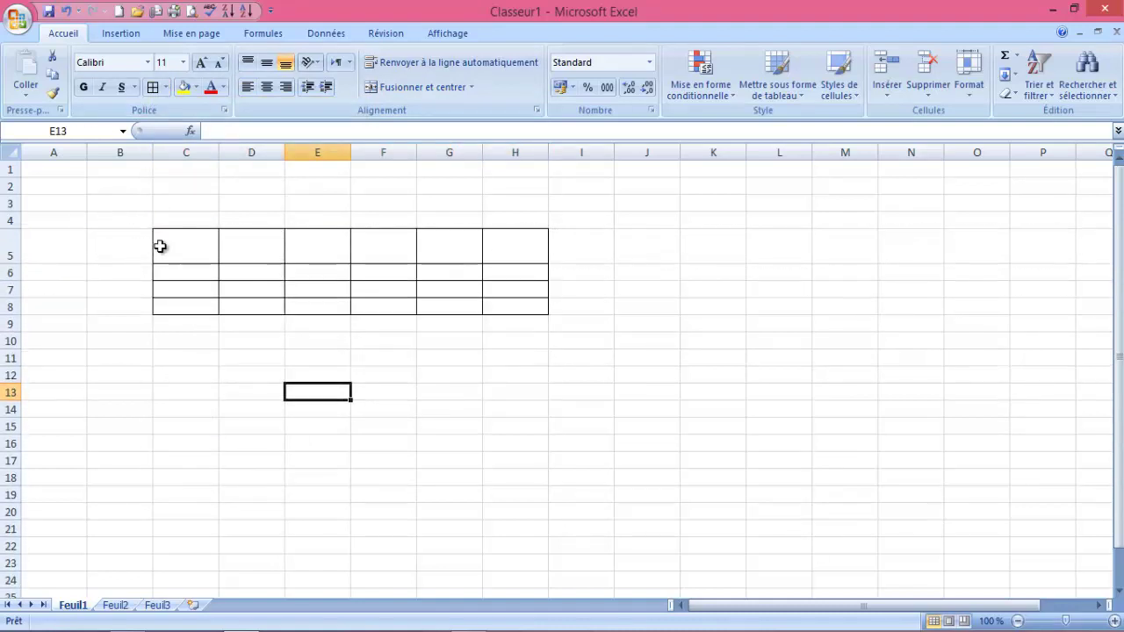
Step: Type the six headers across C5:H5, from Nom et prénom through CA, Salaire Fixe, Commission, Prime to Salaire Total
{"action": "left_click", "coordinate": [178, 252]}
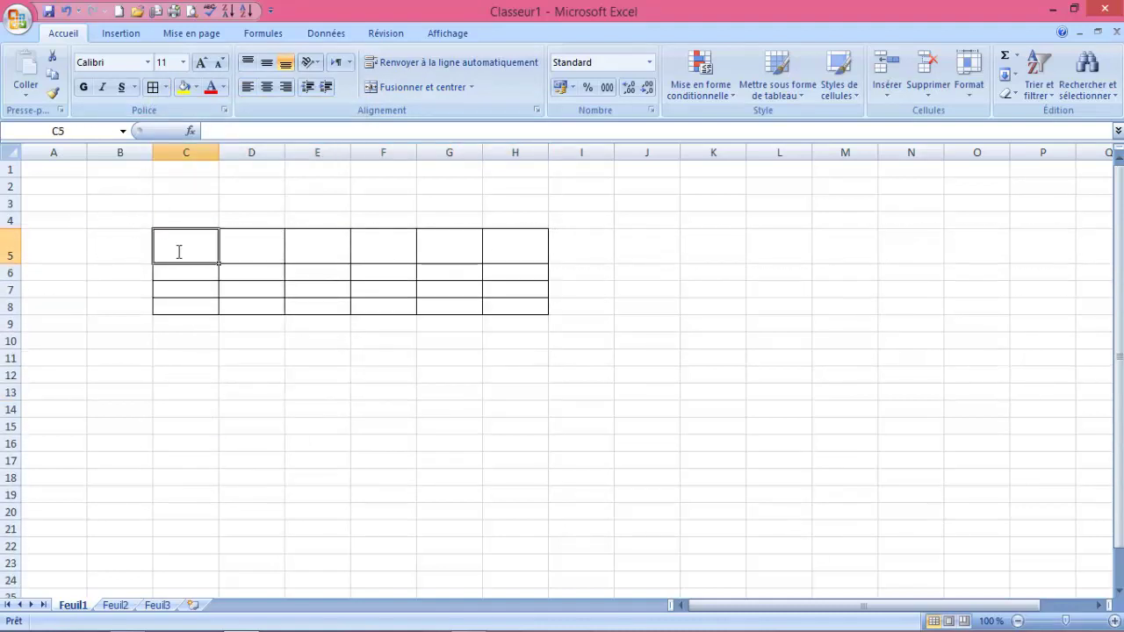
{"action": "type", "text": "Nom et pré"}
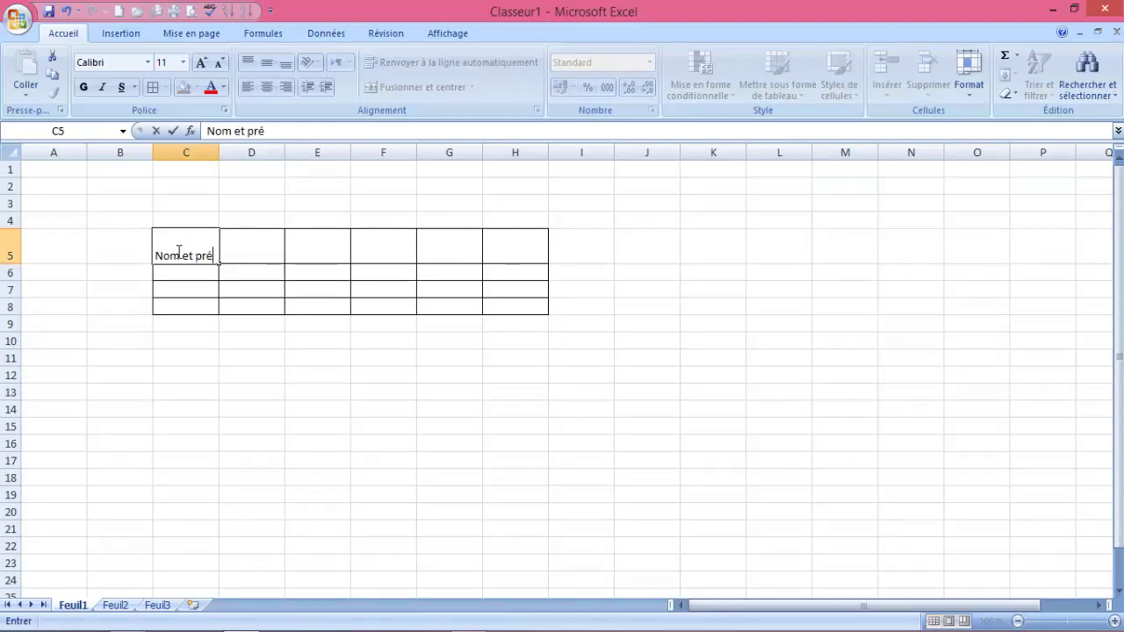
{"action": "type", "text": "nom"}
{"action": "key", "text": "Tab"}
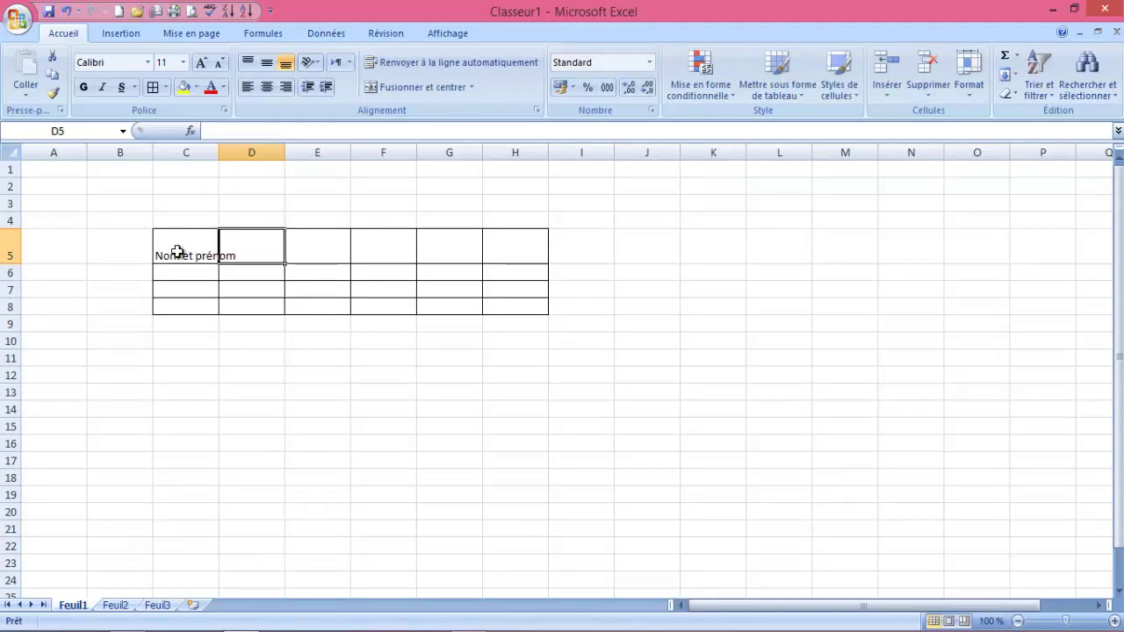
{"action": "type", "text": "CA"}
{"action": "key", "text": "Tab"}
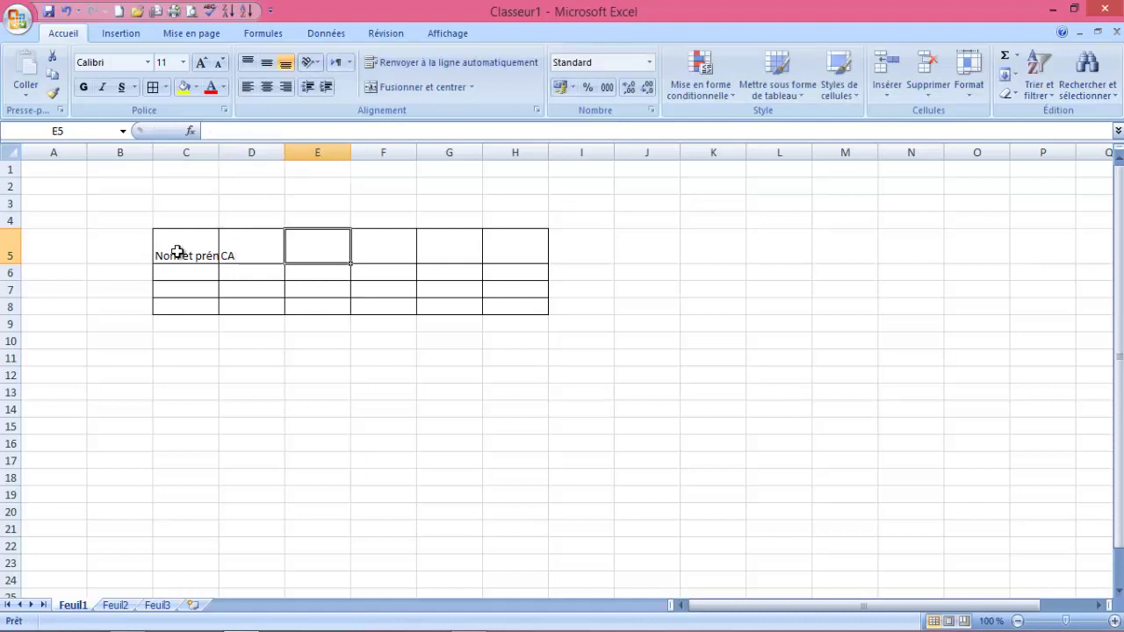
{"action": "type", "text": "S"}
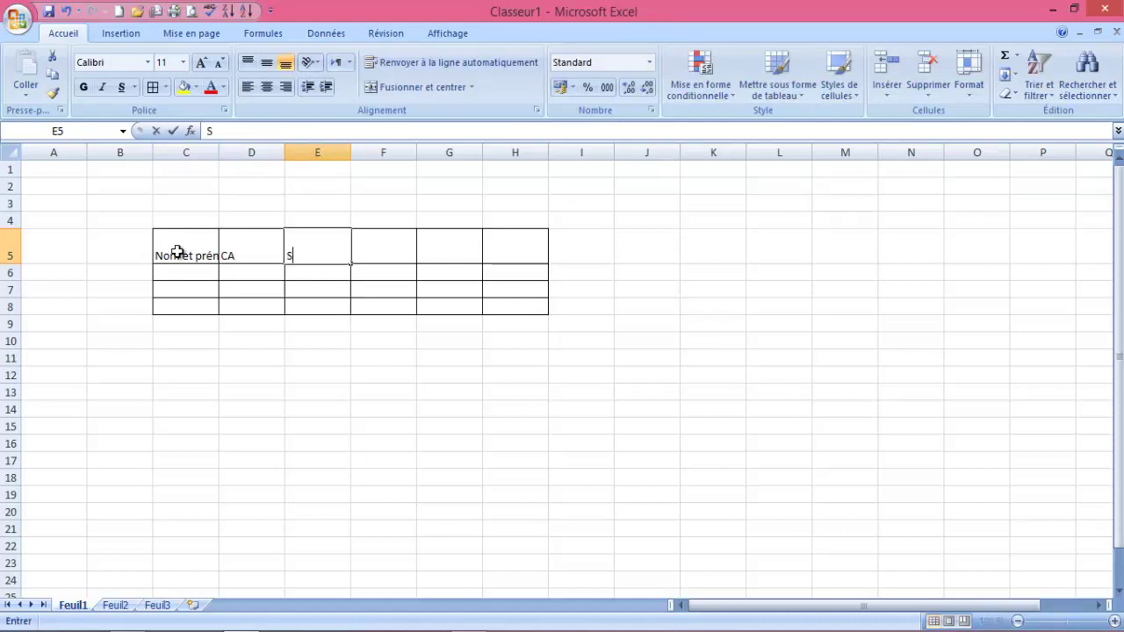
{"action": "type", "text": "alaire Fixe"}
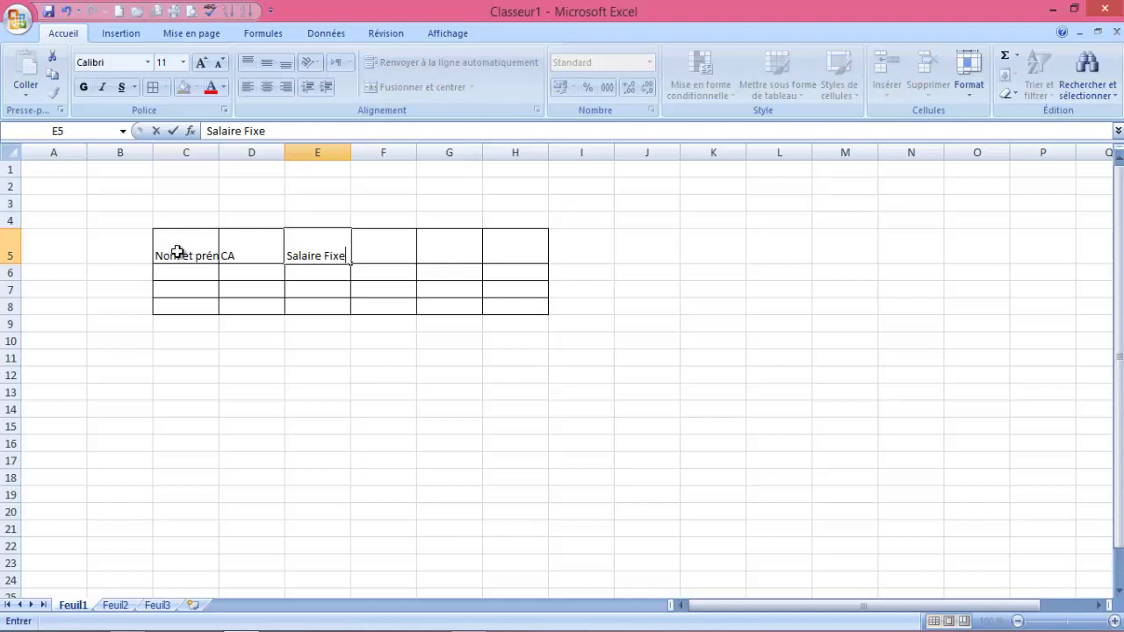
{"action": "key", "text": "Tab"}
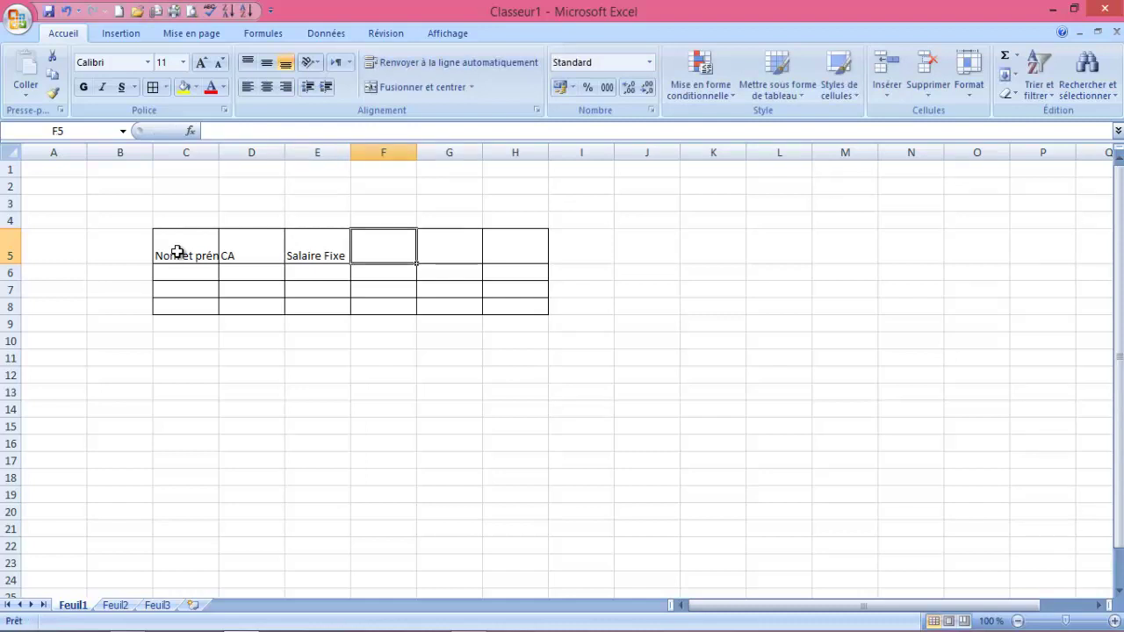
{"action": "type", "text": "Commission"}
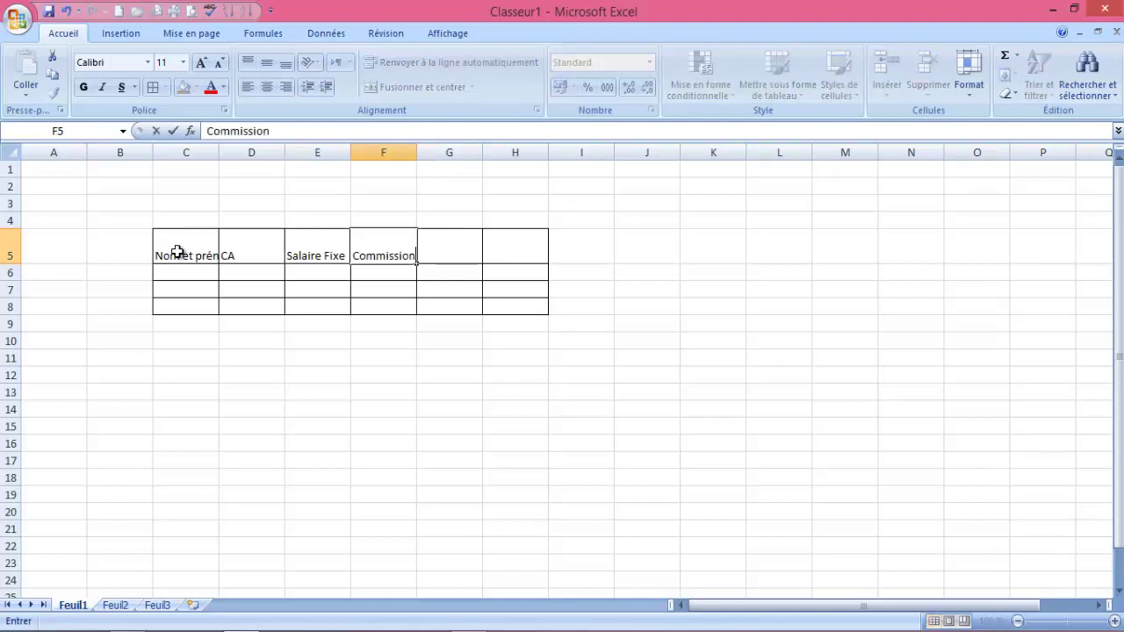
{"action": "key", "text": "Tab"}
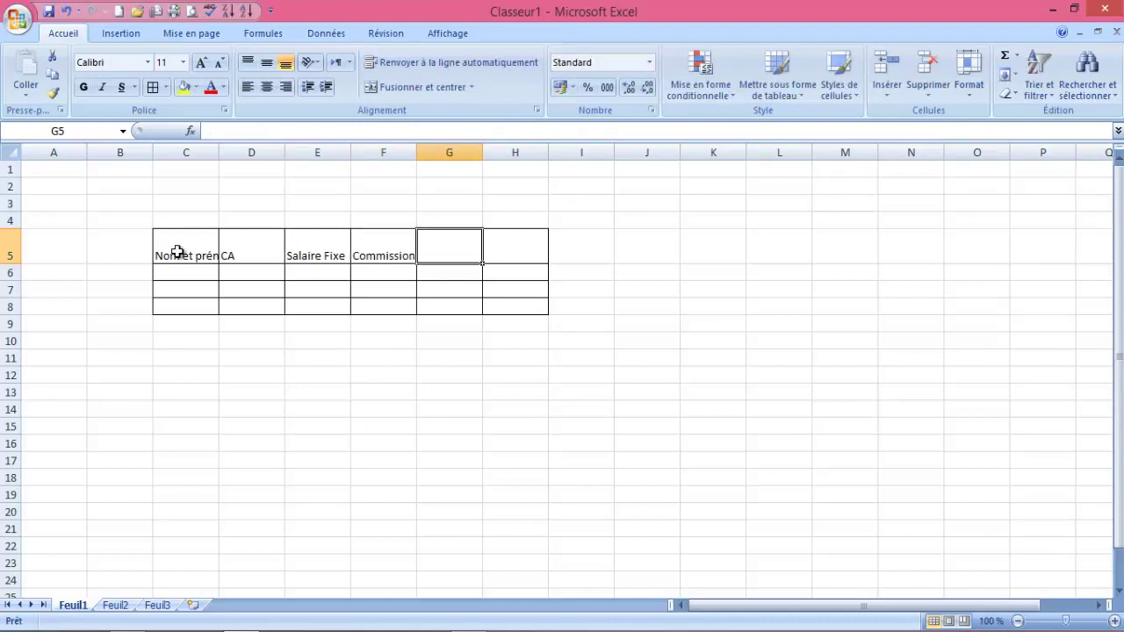
{"action": "type", "text": "Prime"}
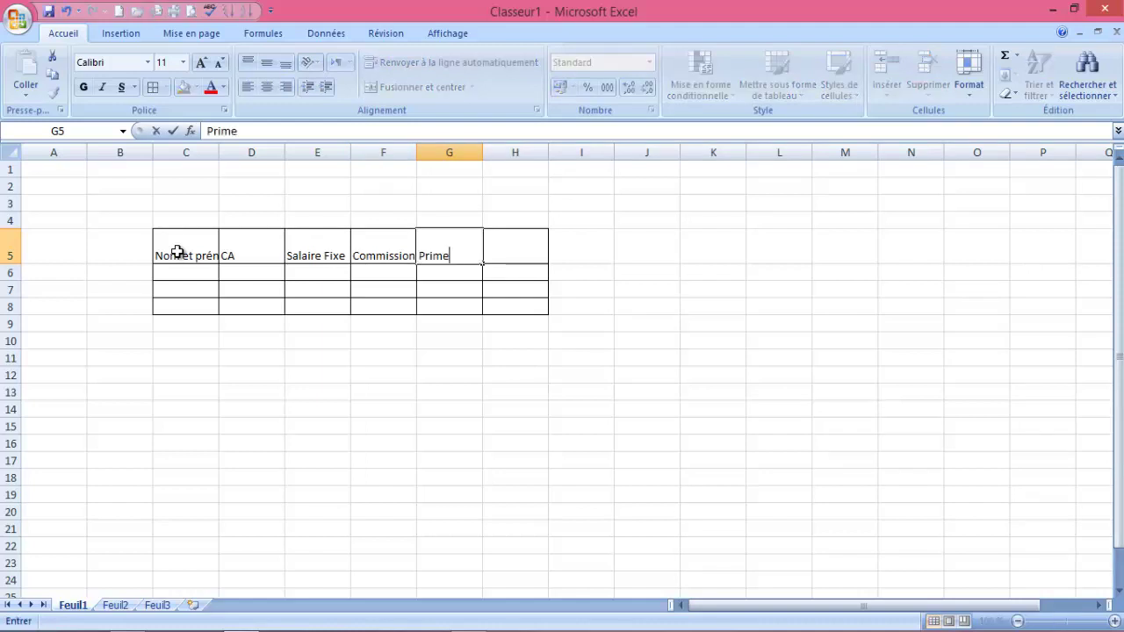
{"action": "key", "text": "Tab"}
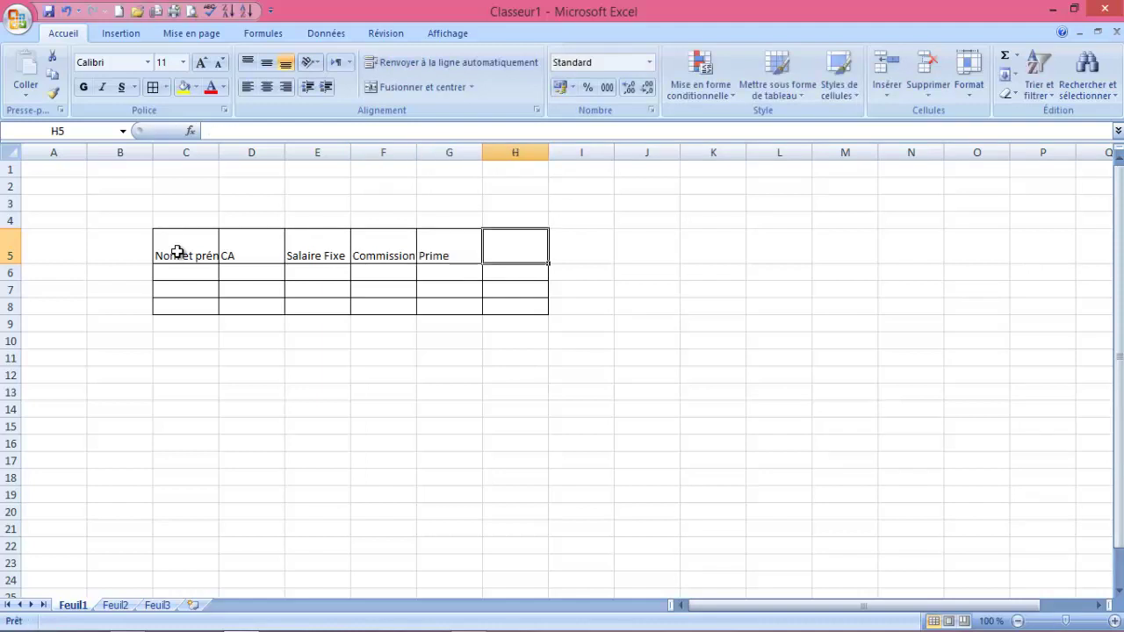
{"action": "type", "text": "Salaire Total"}
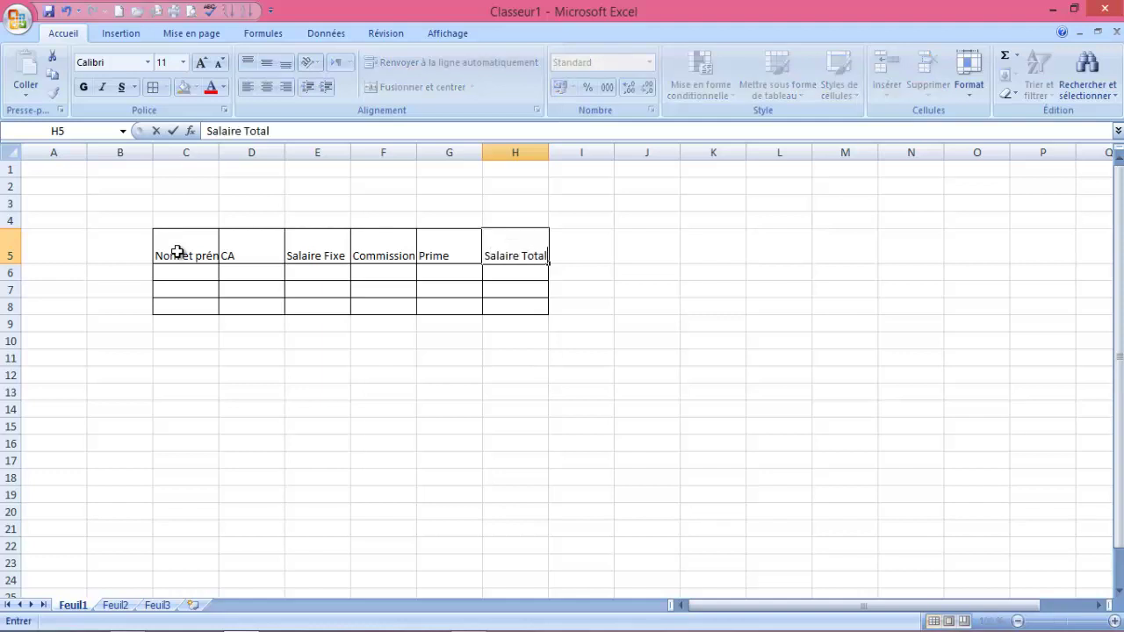
{"action": "left_click", "coordinate": [239, 424]}
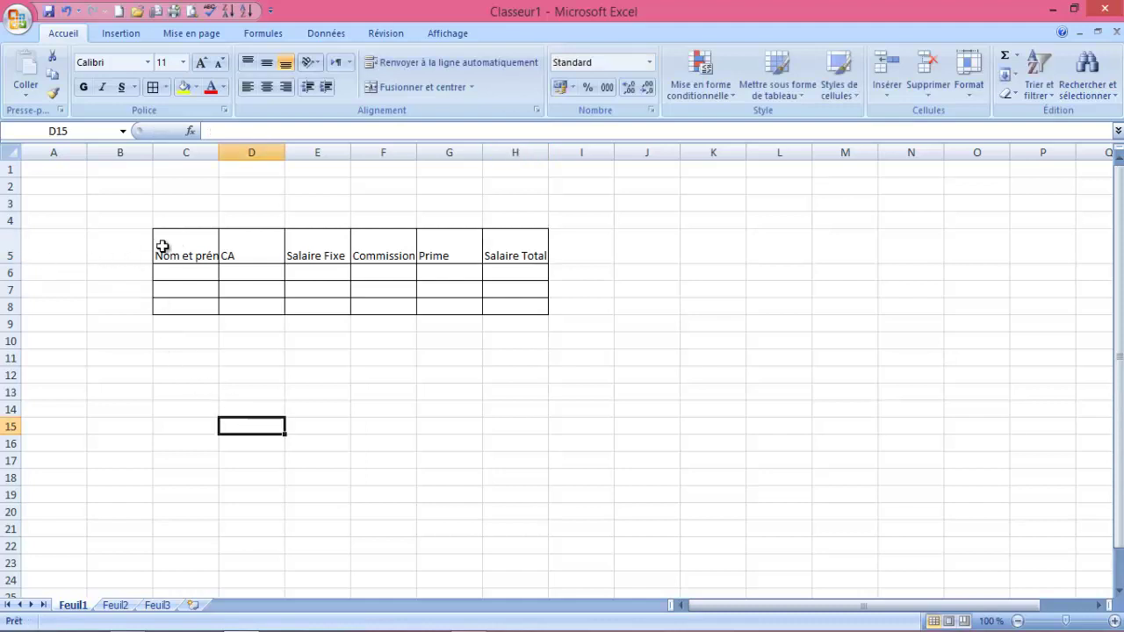
Step: Apply Aligner au centre and Centrer to the header cells C5:H5
{"action": "left_click_drag", "start_coordinate": [163, 247], "coordinate": [514, 247]}
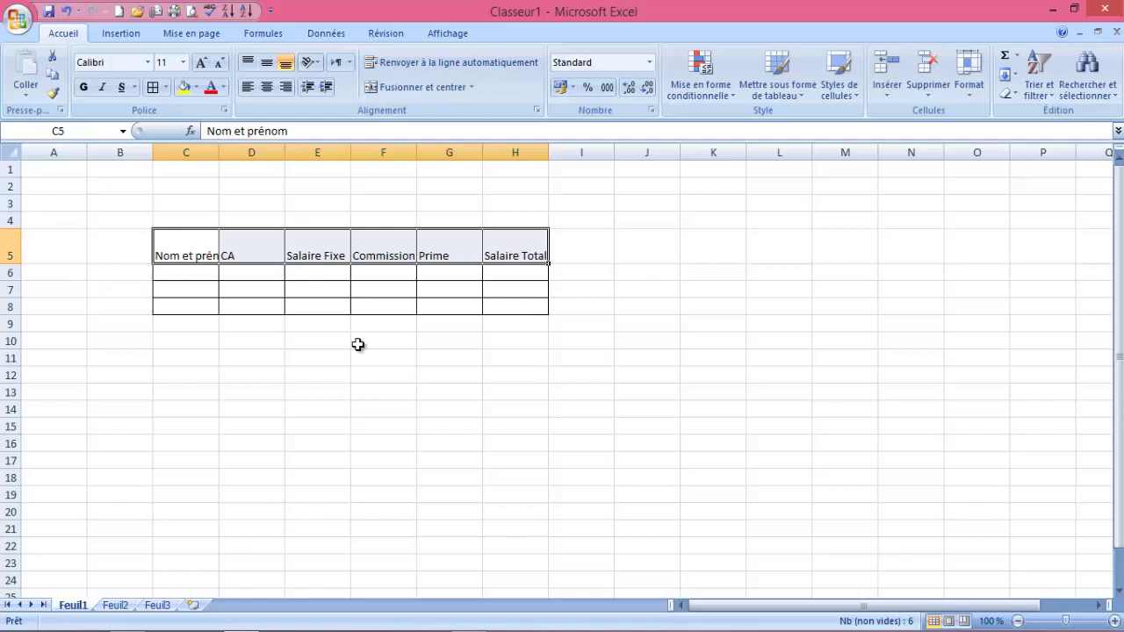
{"action": "left_click", "coordinate": [262, 356]}
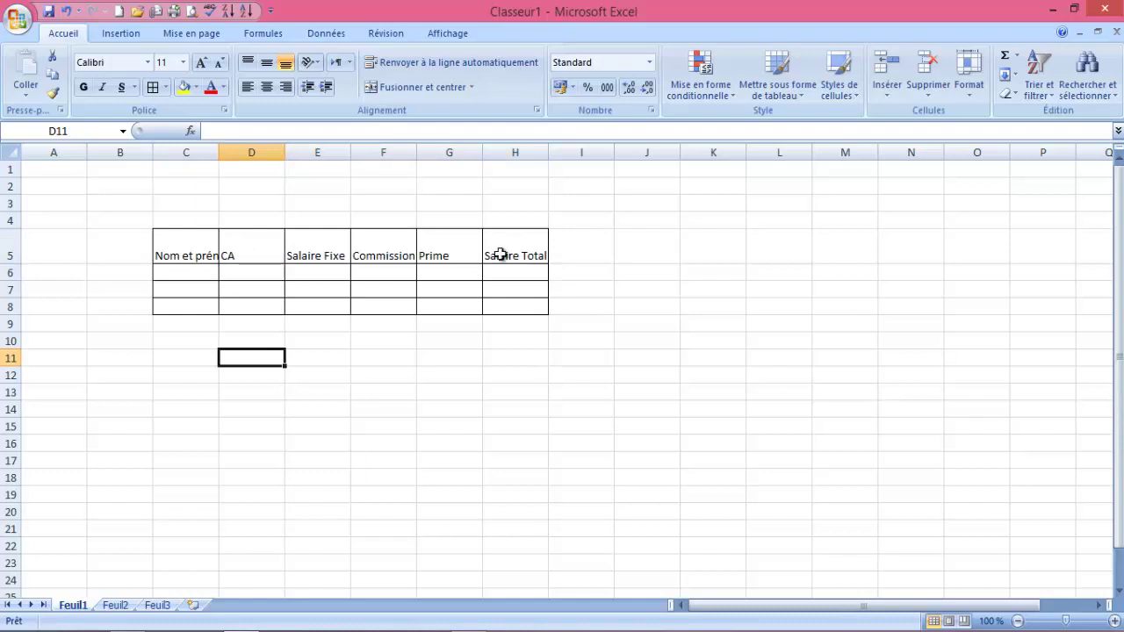
{"action": "left_click_drag", "start_coordinate": [189, 248], "coordinate": [514, 254]}
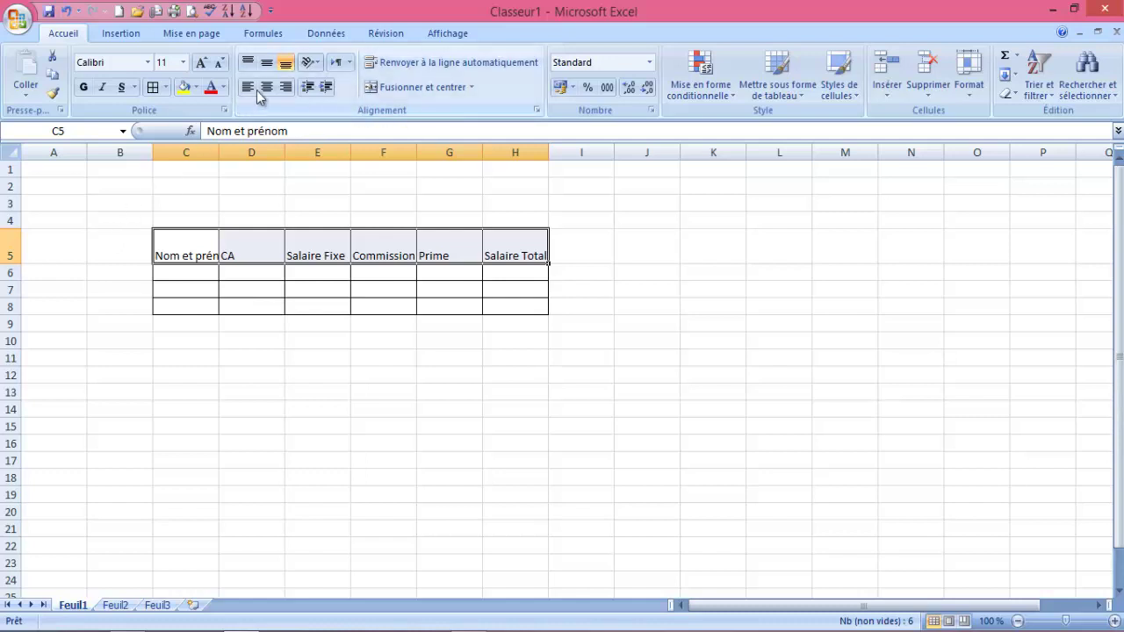
{"action": "left_click", "coordinate": [266, 62]}
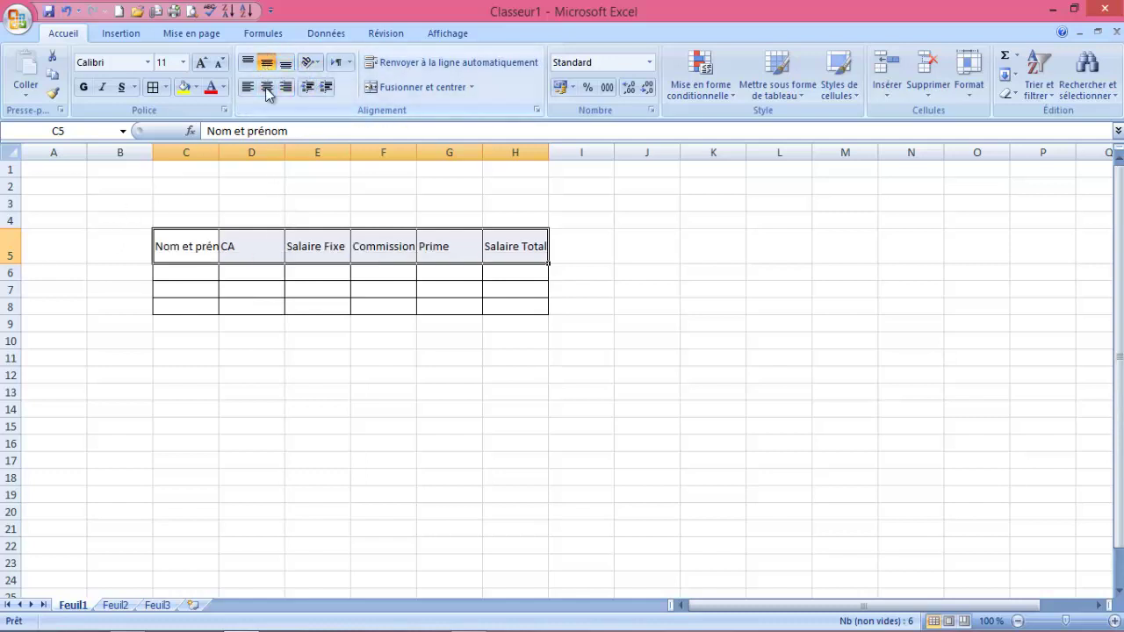
{"action": "left_click", "coordinate": [266, 87]}
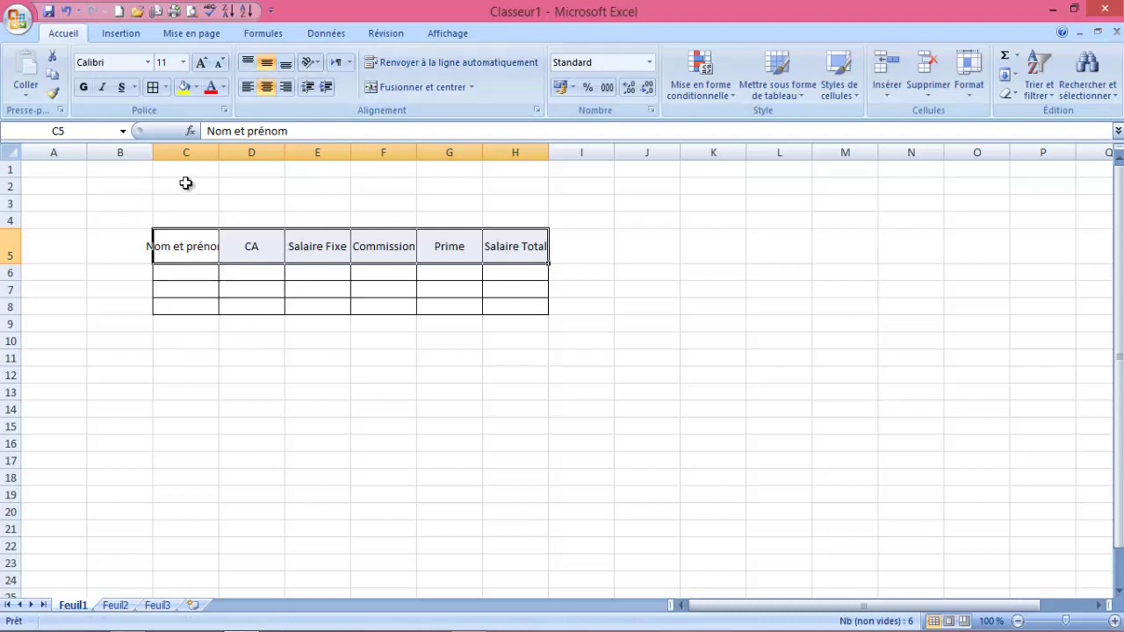
{"action": "left_click", "coordinate": [177, 243]}
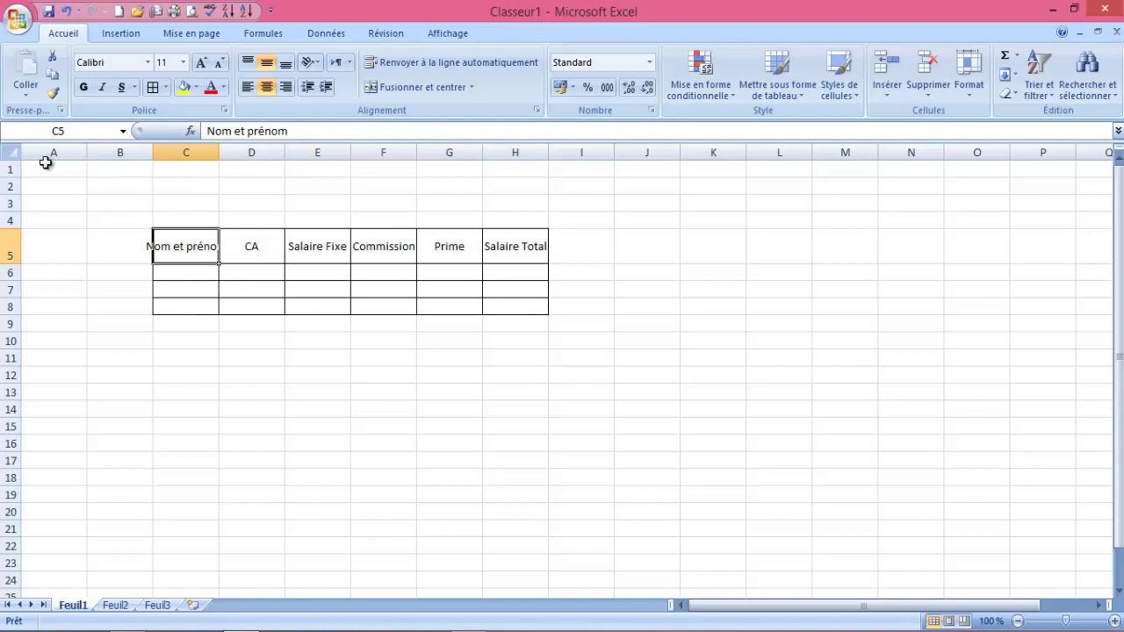
Step: Auto-fit columns C through H and widen column D for the CA header
{"action": "left_click_drag", "start_coordinate": [182, 152], "coordinate": [498, 151]}
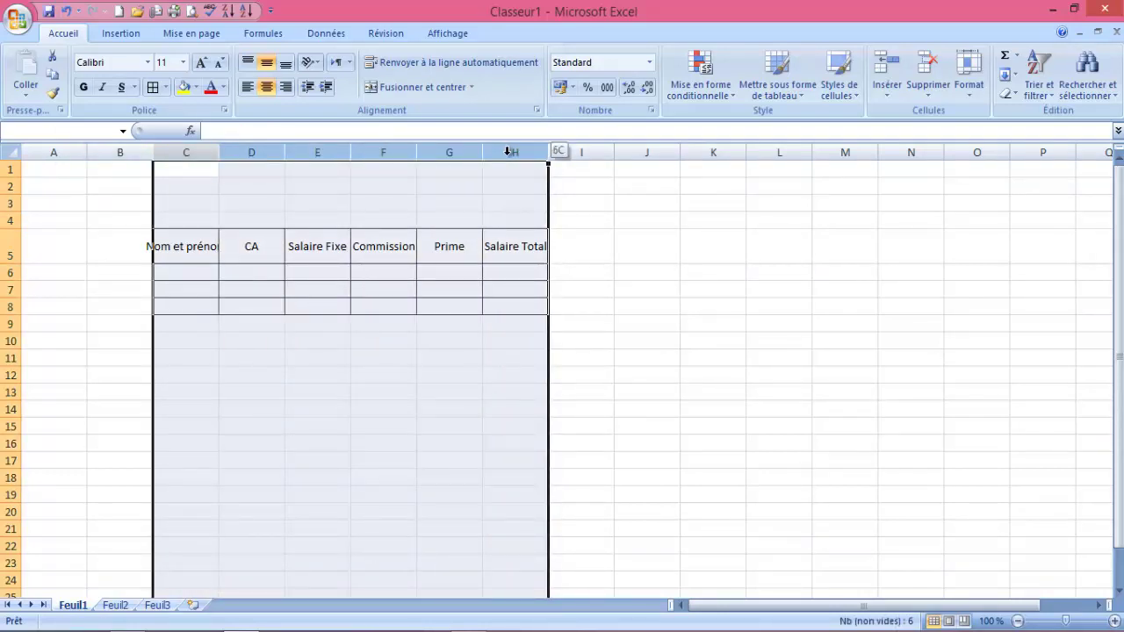
{"action": "left_click_drag", "start_coordinate": [506, 152], "coordinate": [507, 152]}
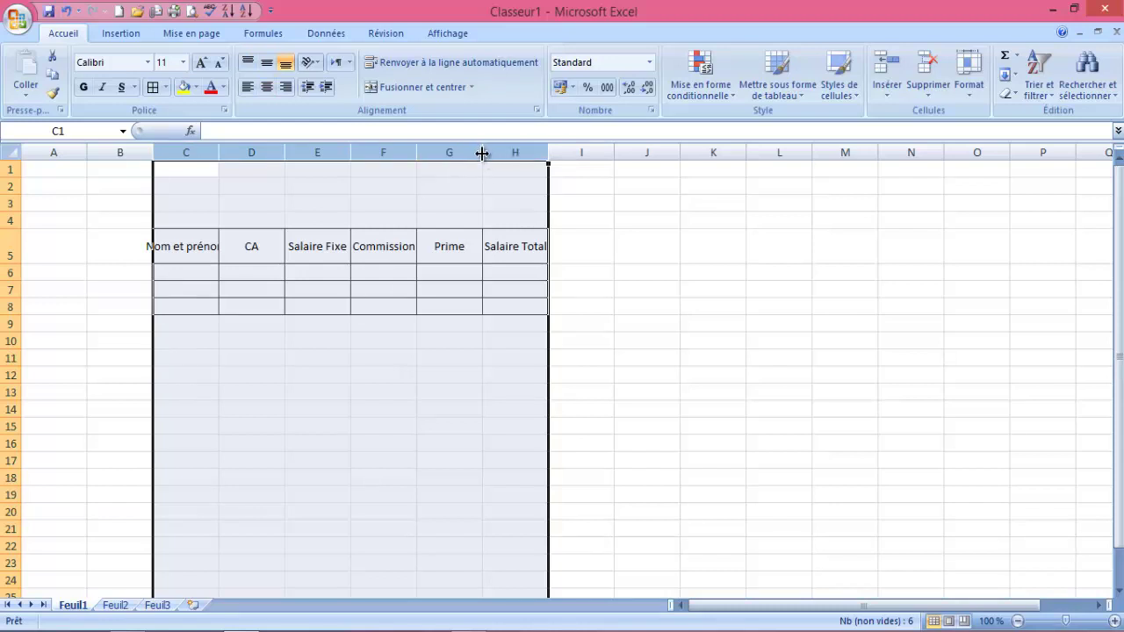
{"action": "double_click", "coordinate": [482, 153]}
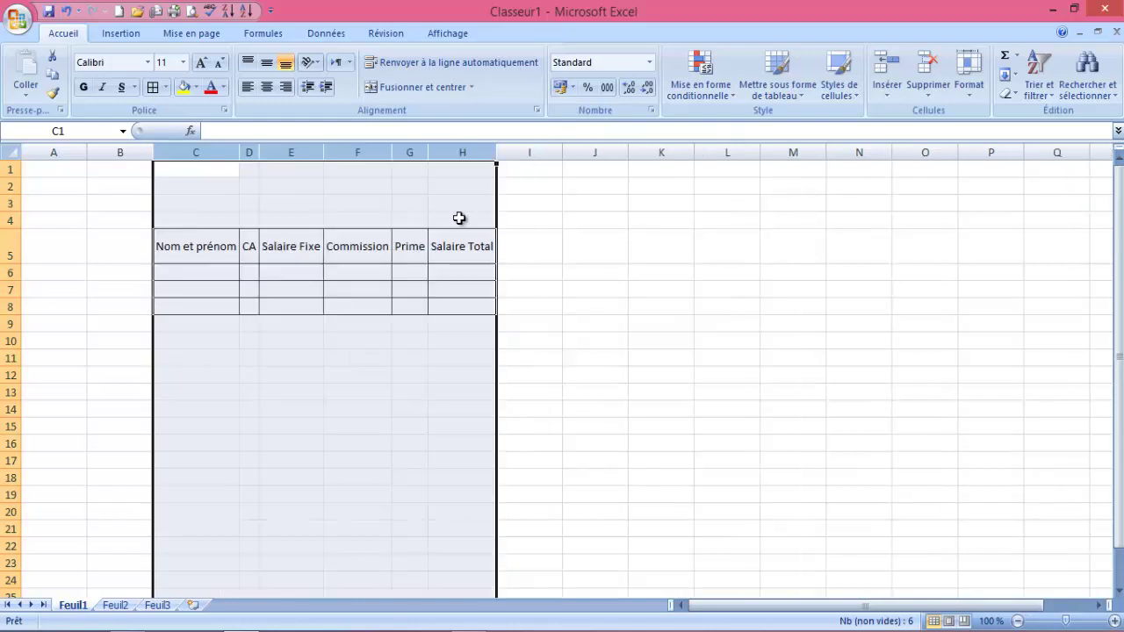
{"action": "left_click", "coordinate": [252, 369]}
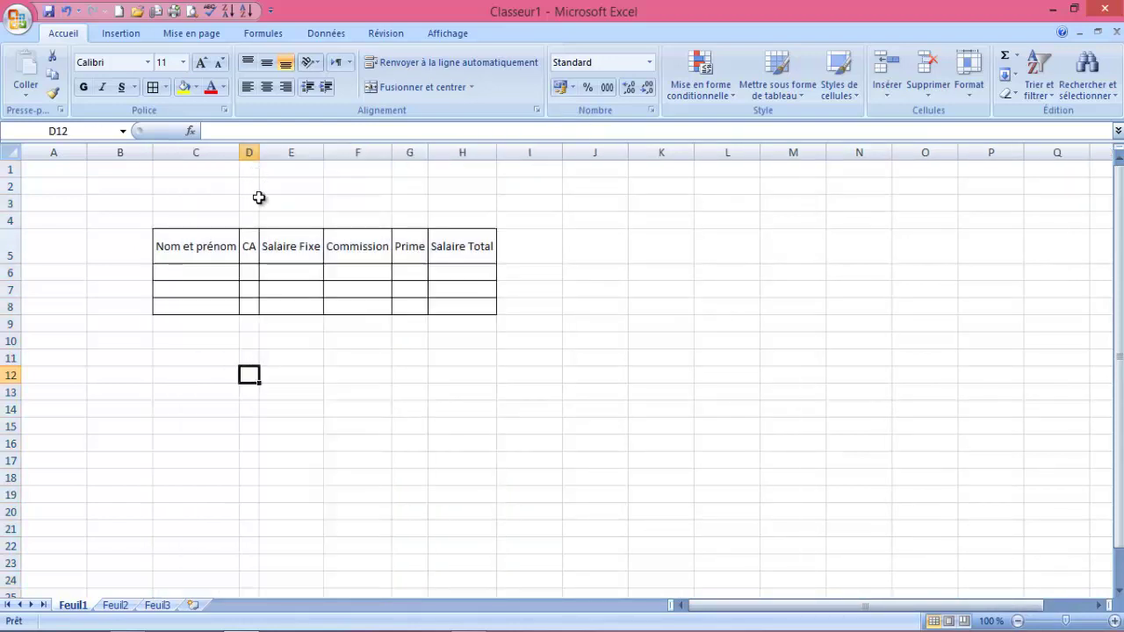
{"action": "left_click_drag", "start_coordinate": [259, 153], "coordinate": [301, 152]}
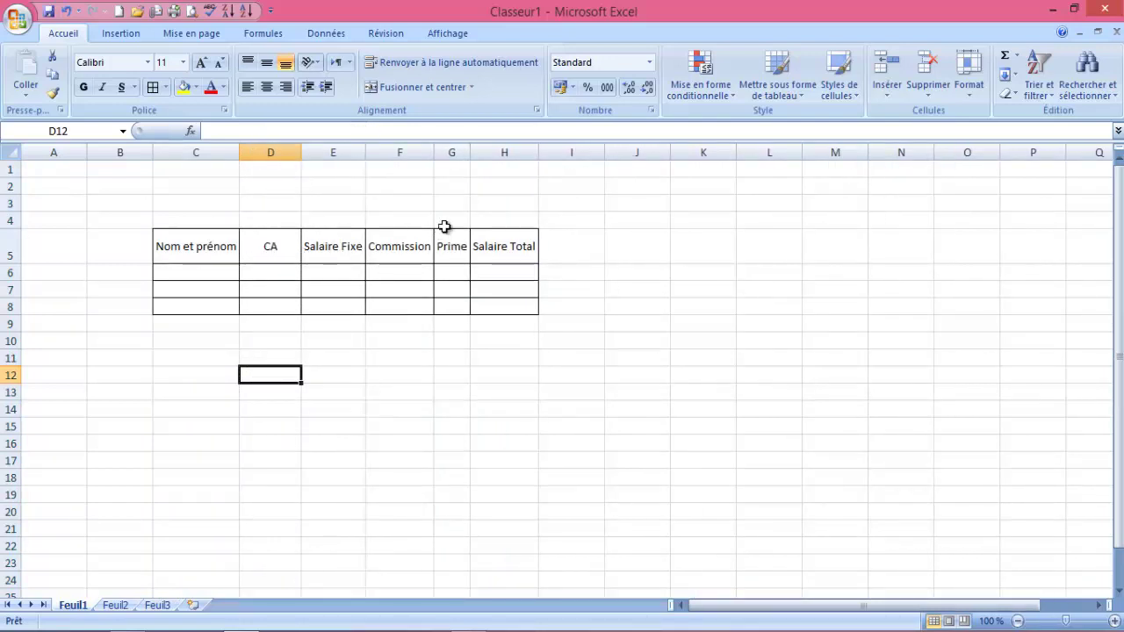
Step: Set the width of columns C through H to 35 via Largeur de colonne
{"action": "left_click_drag", "start_coordinate": [213, 152], "coordinate": [513, 153]}
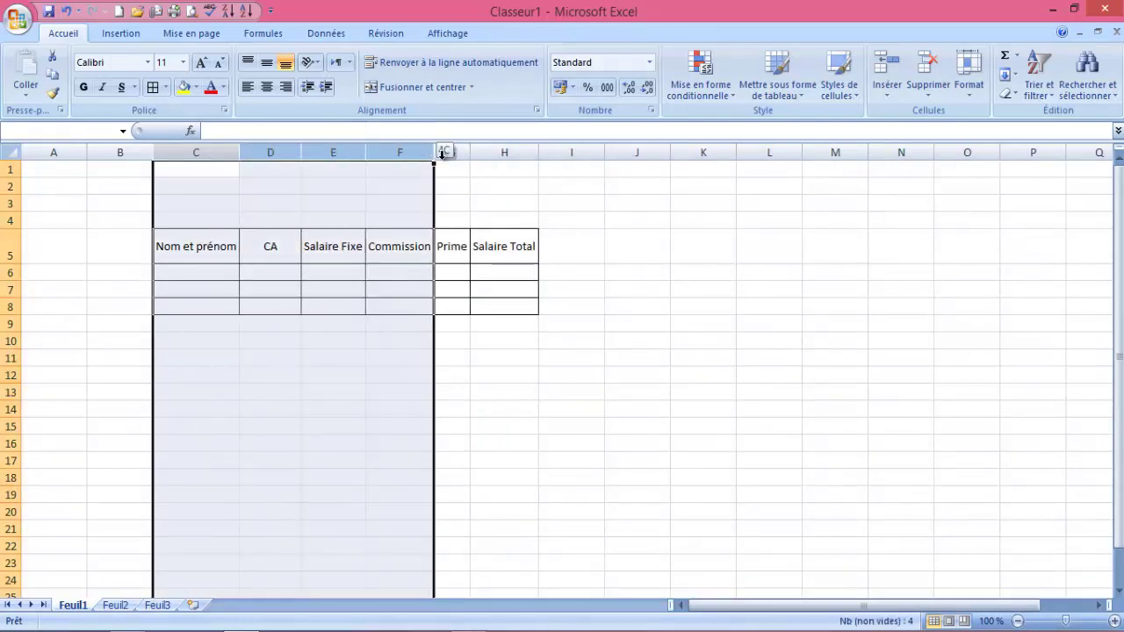
{"action": "right_click", "coordinate": [513, 154]}
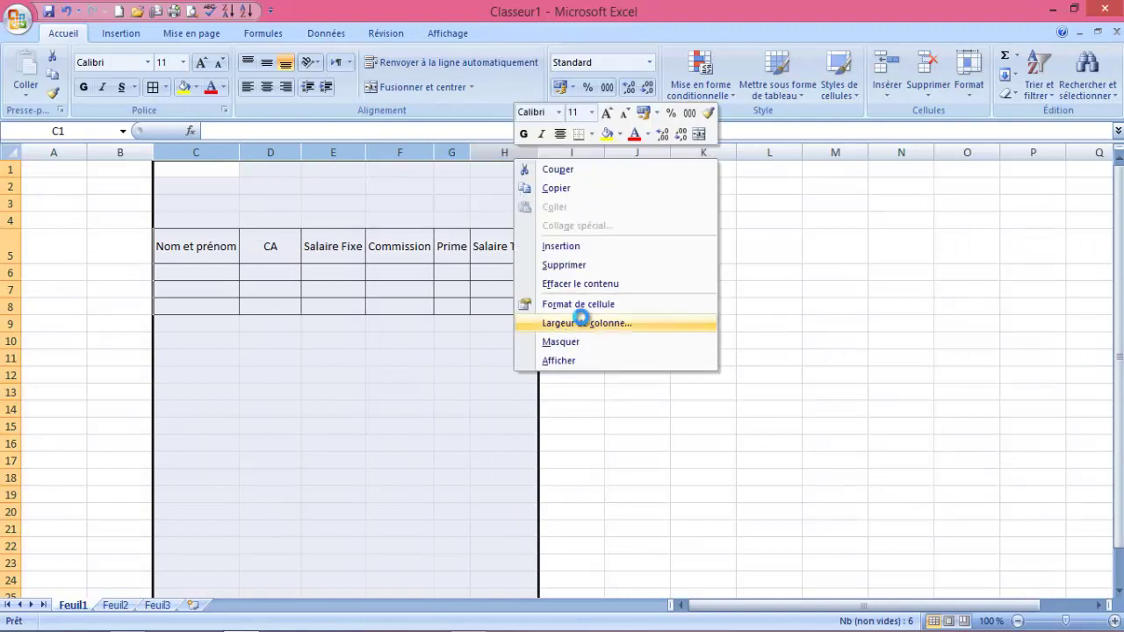
{"action": "left_click", "coordinate": [582, 318]}
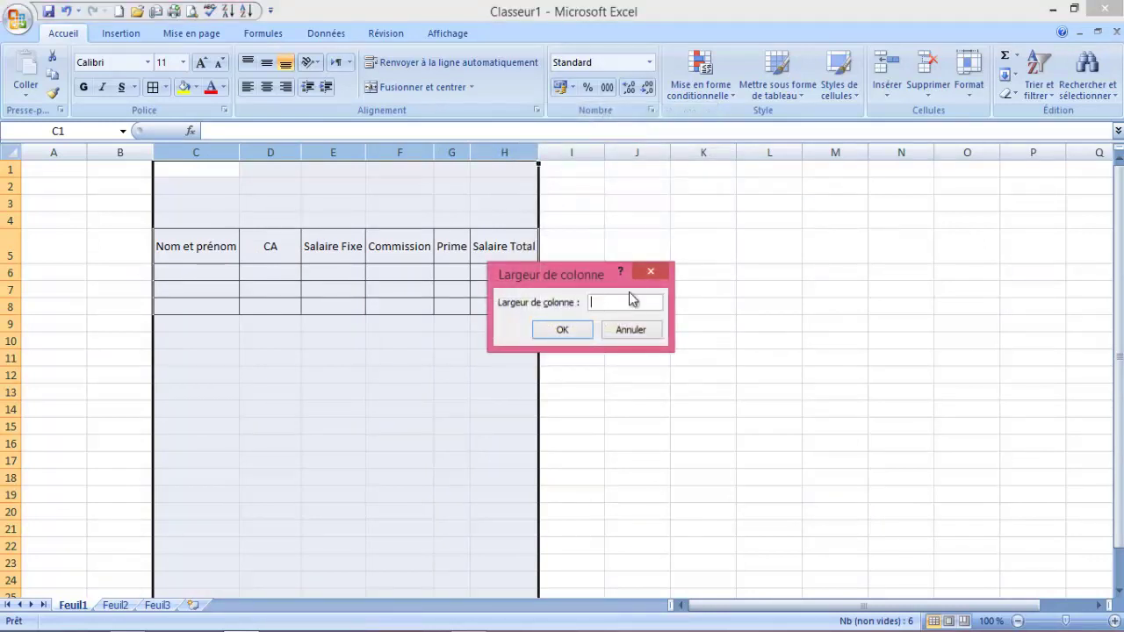
{"action": "key", "text": "Escape"}
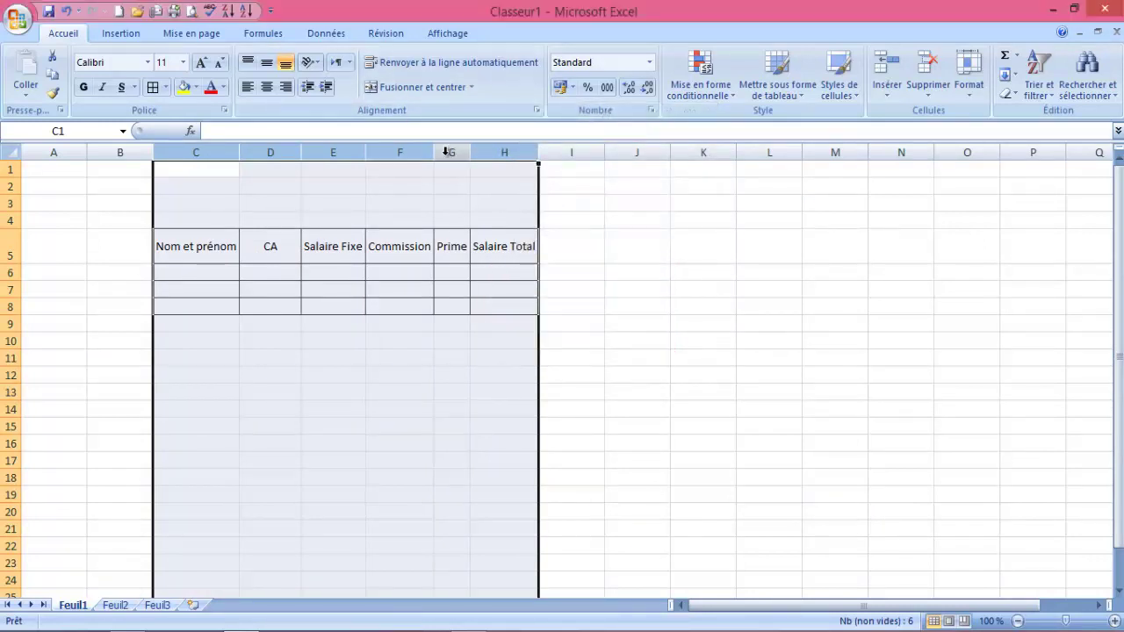
{"action": "right_click", "coordinate": [446, 152]}
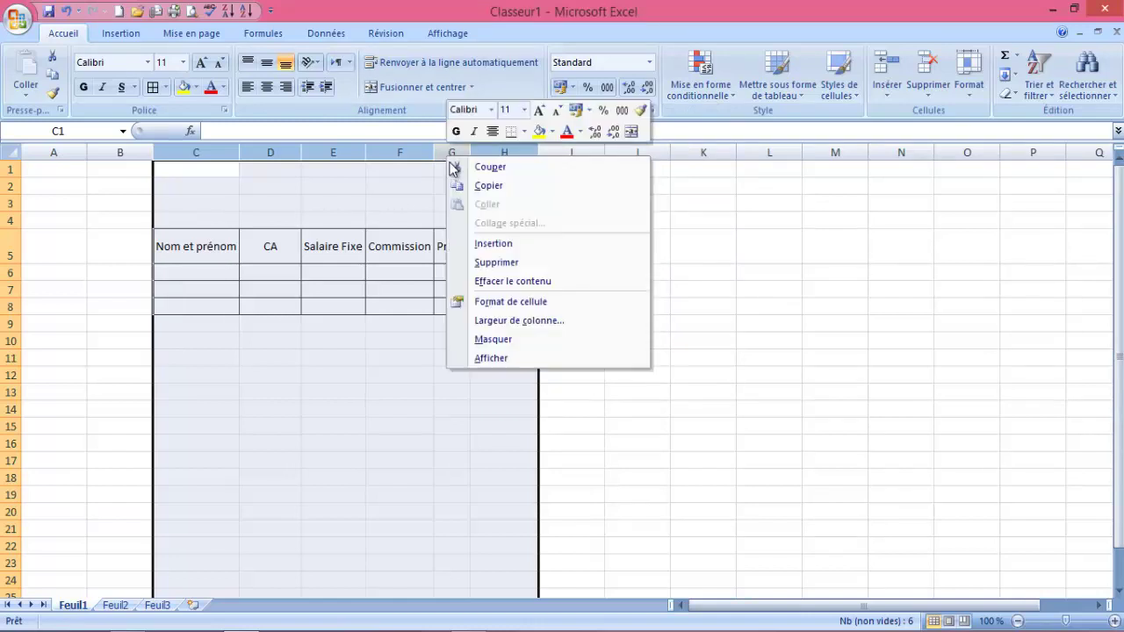
{"action": "left_click", "coordinate": [552, 325]}
{"action": "type", "text": "35"}
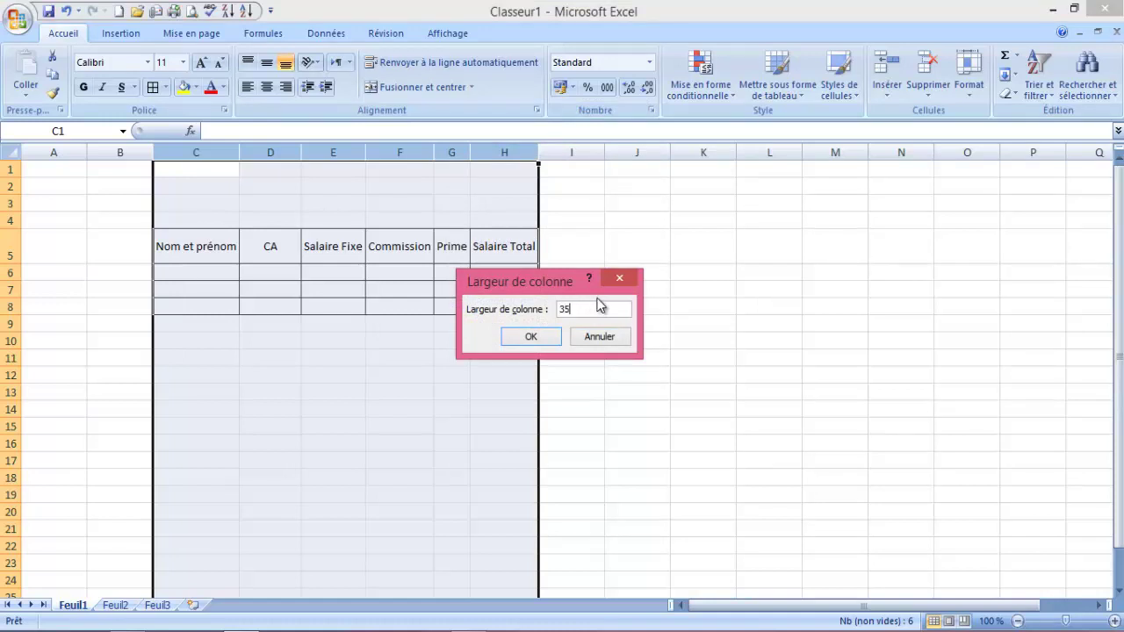
{"action": "left_click", "coordinate": [531, 335]}
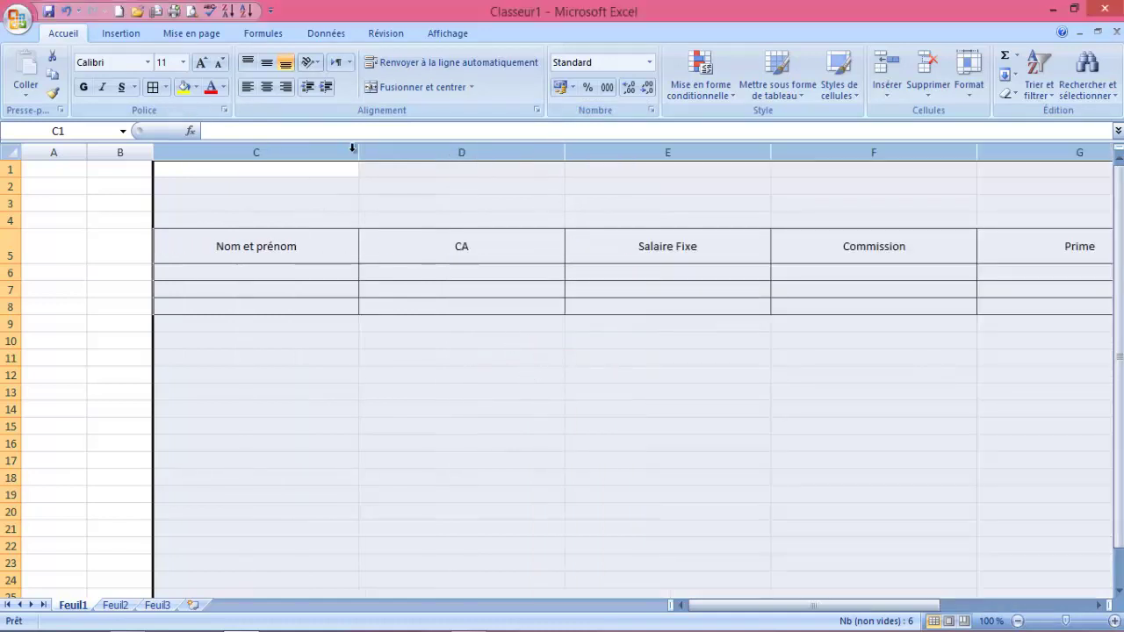
Step: Reduce the width of columns C through H to 25
{"action": "right_click", "coordinate": [432, 151]}
{"action": "left_click", "coordinate": [523, 319]}
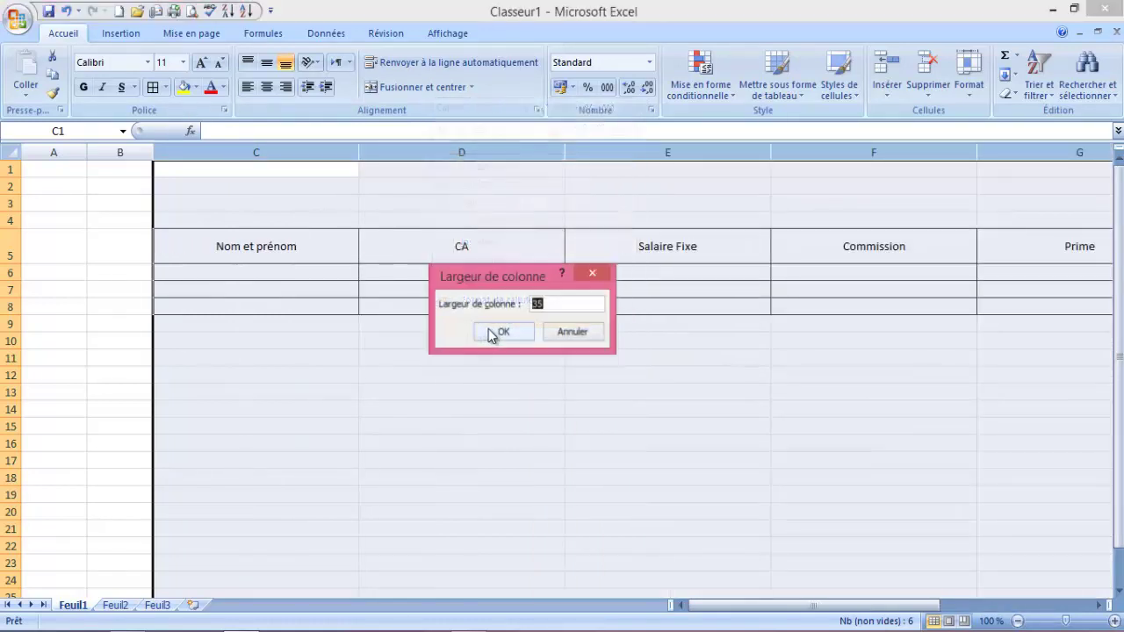
{"action": "type", "text": "25"}
{"action": "key", "text": "Return"}
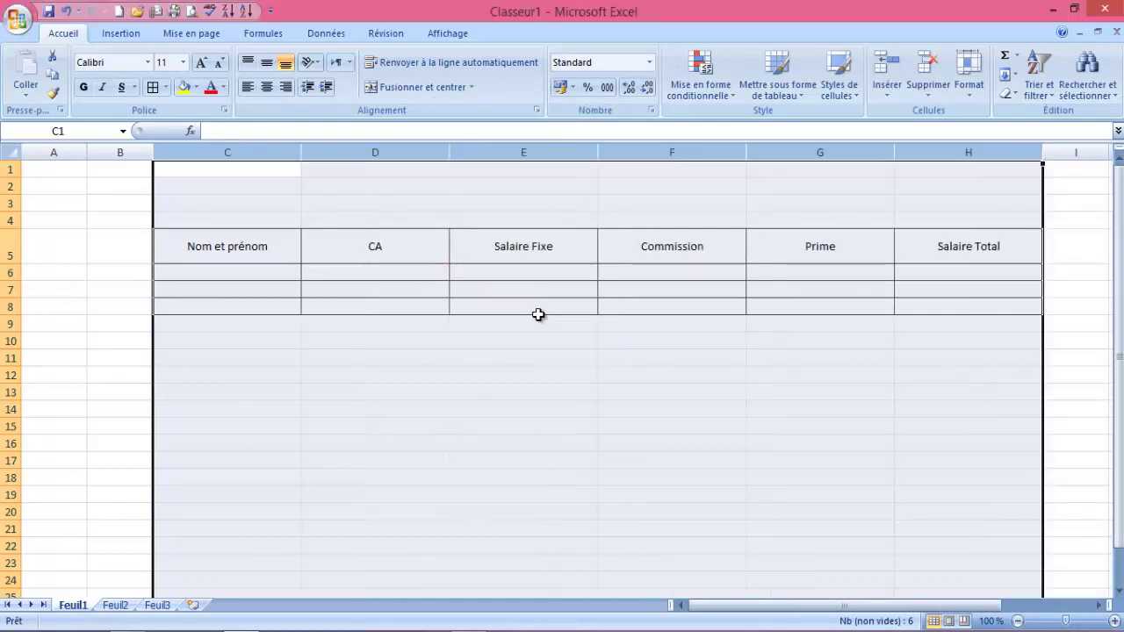
{"action": "left_click", "coordinate": [611, 410]}
{"action": "left_click", "coordinate": [268, 249]}
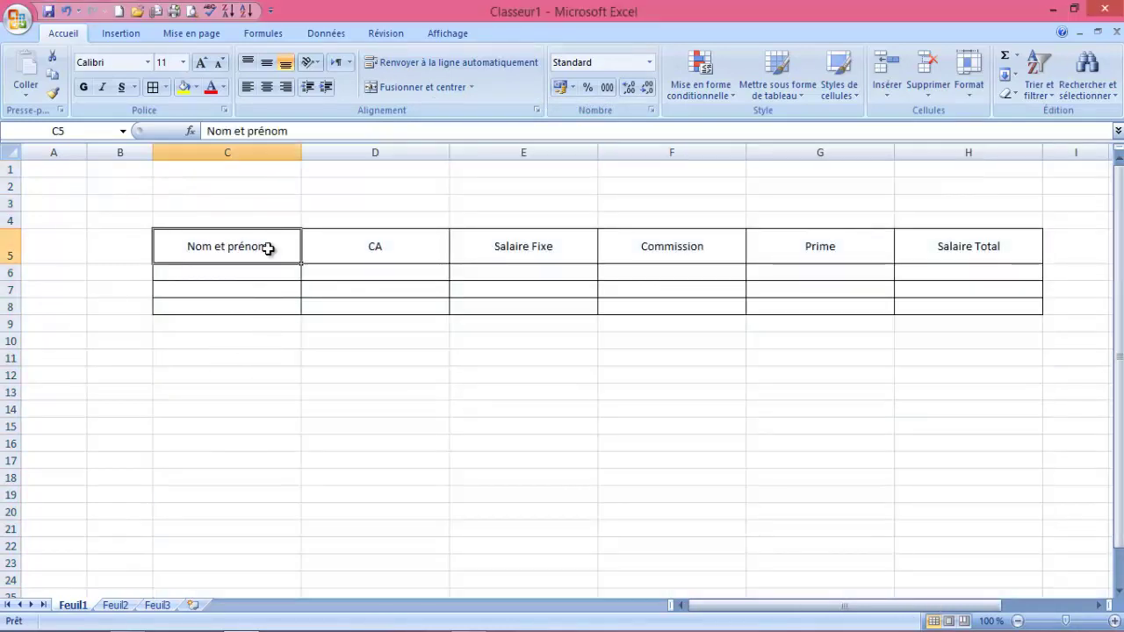
{"action": "left_click_drag", "start_coordinate": [268, 248], "coordinate": [944, 250]}
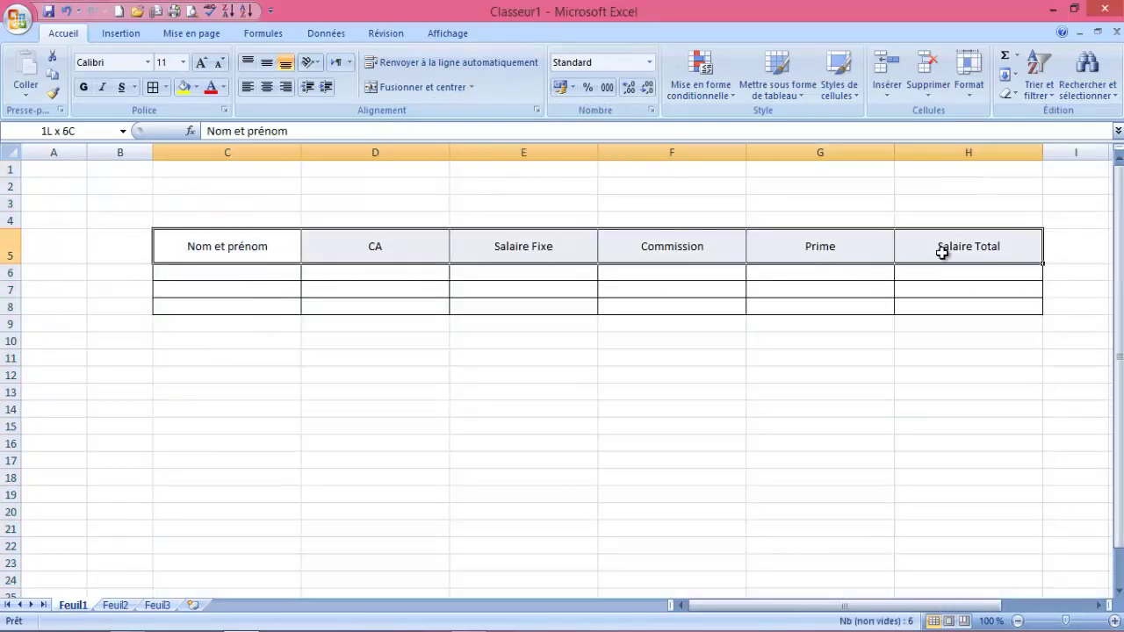
Step: Fill header cells C5:H5 with grey and make their text bold
{"action": "left_click", "coordinate": [197, 87]}
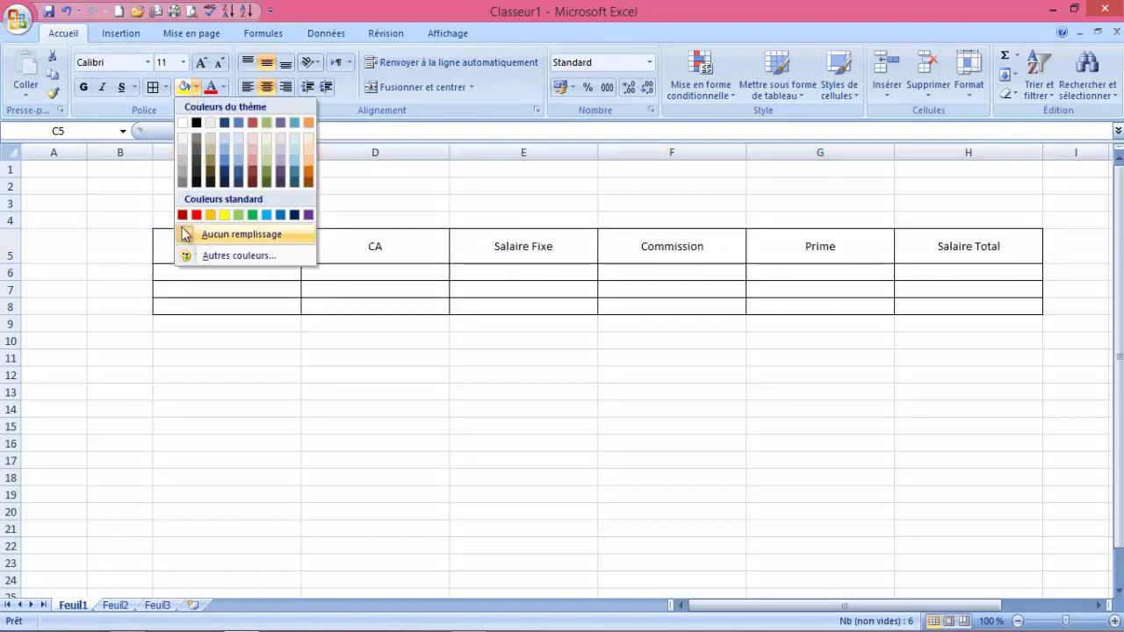
{"action": "left_click", "coordinate": [182, 158]}
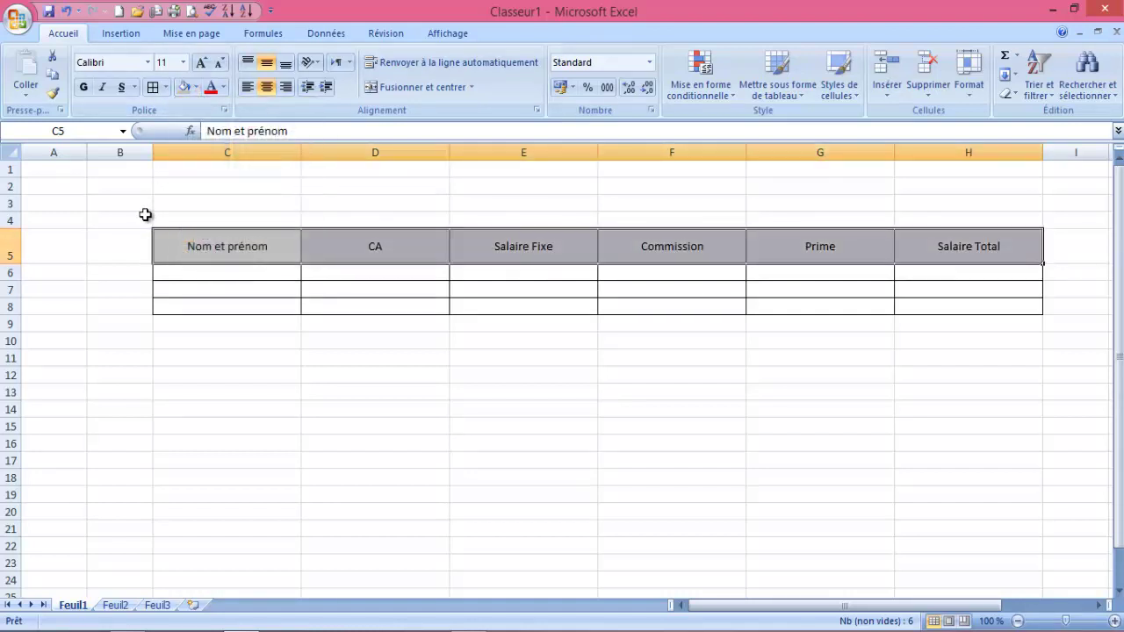
{"action": "left_click", "coordinate": [83, 88]}
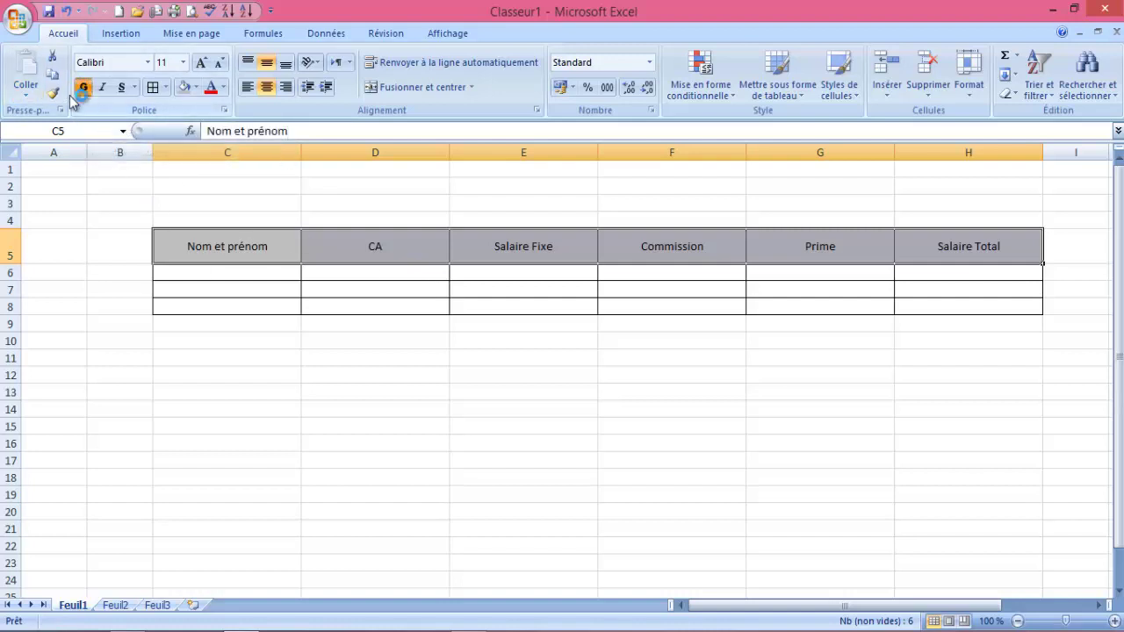
{"action": "left_click", "coordinate": [255, 271]}
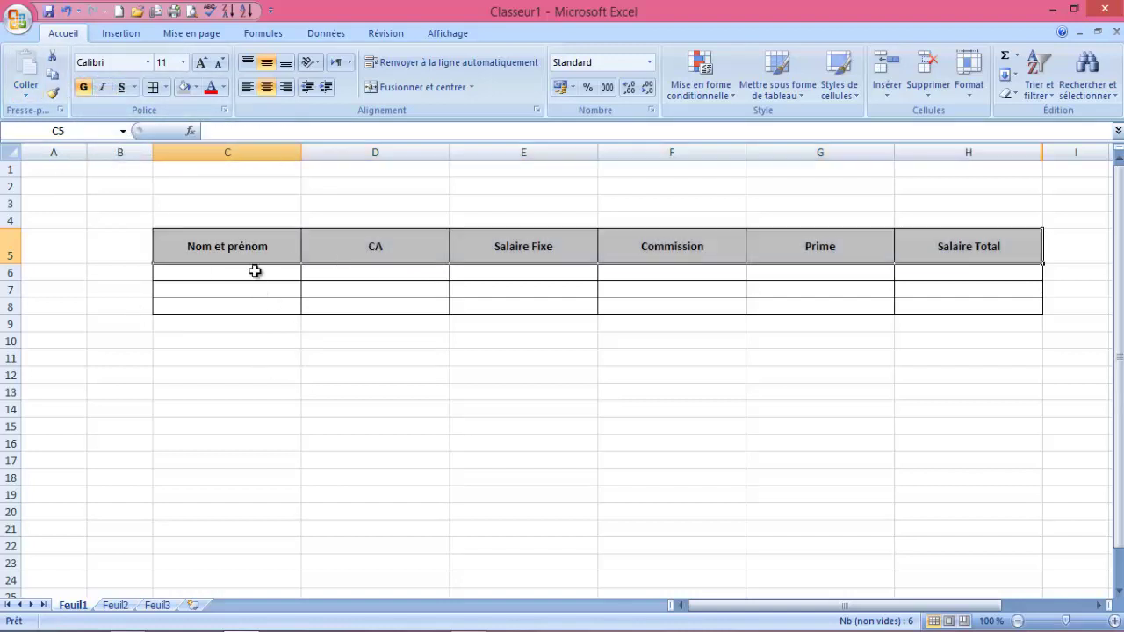
{"action": "left_click", "coordinate": [255, 272]}
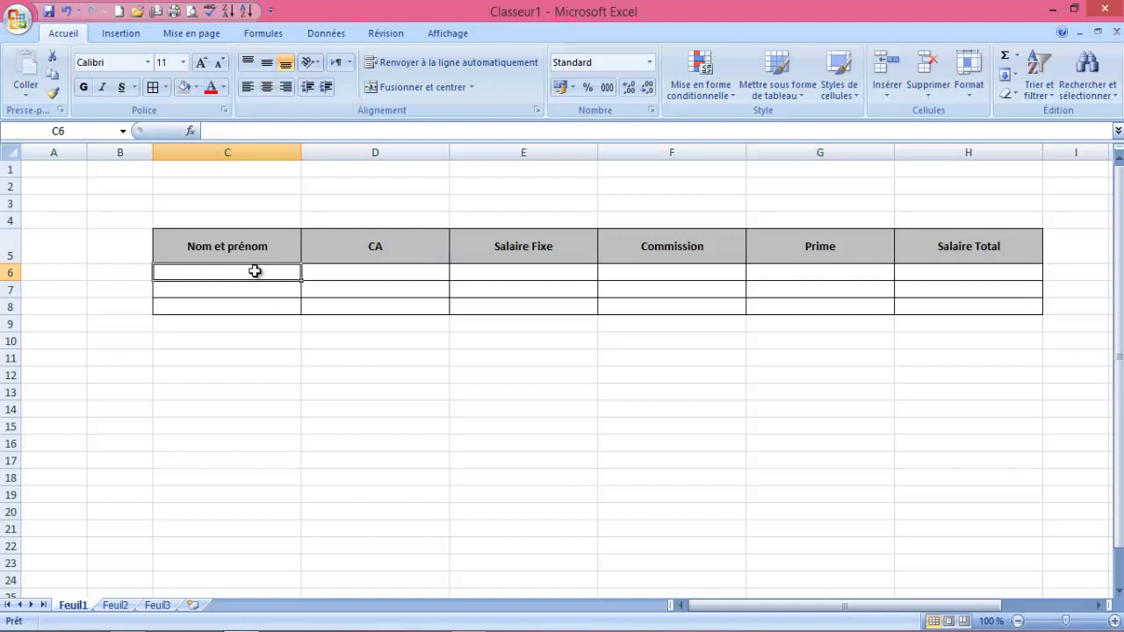
Step: Enter the employee names Ahmed, Amine and Outman in C6:C8
{"action": "type", "text": "Ahmed"}
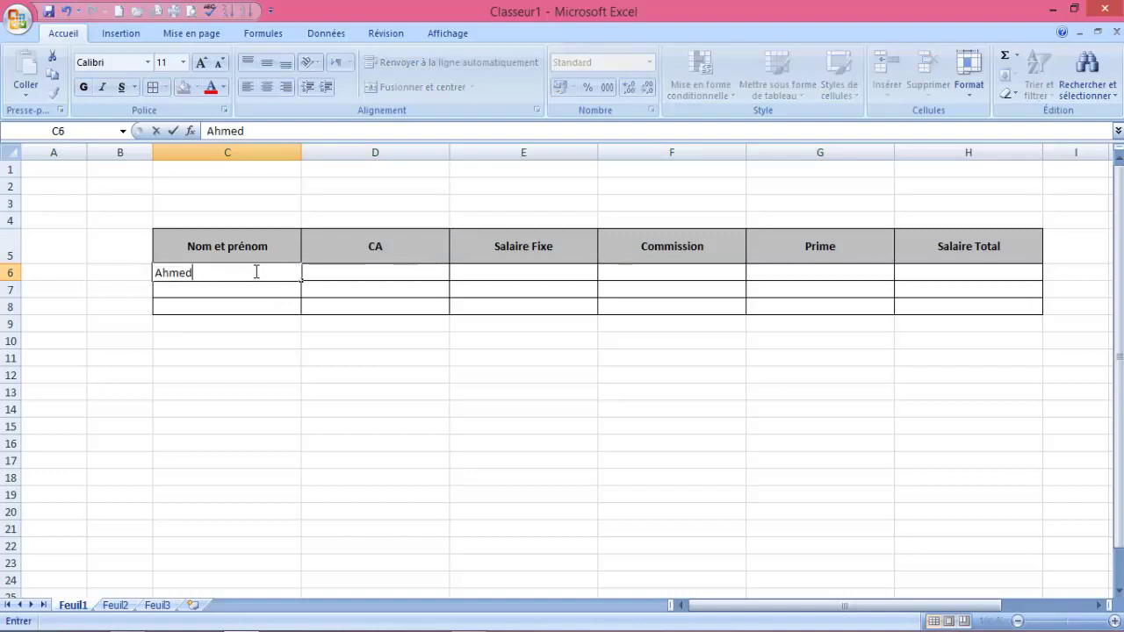
{"action": "key", "text": "Return"}
{"action": "type", "text": "A"}
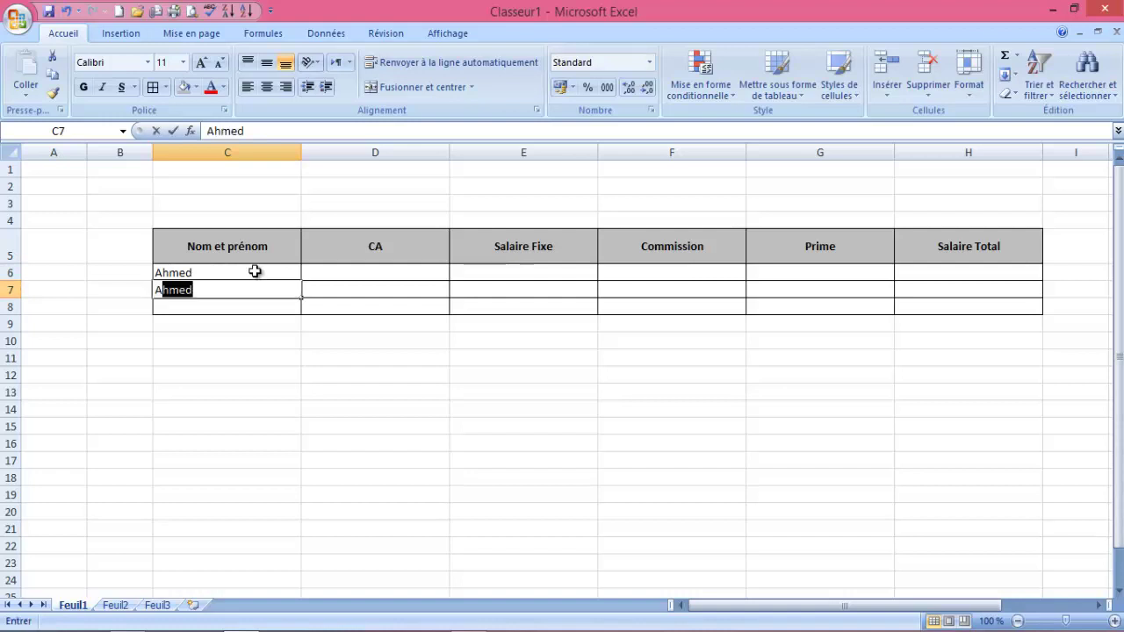
{"action": "type", "text": "mine"}
{"action": "key", "text": "Return"}
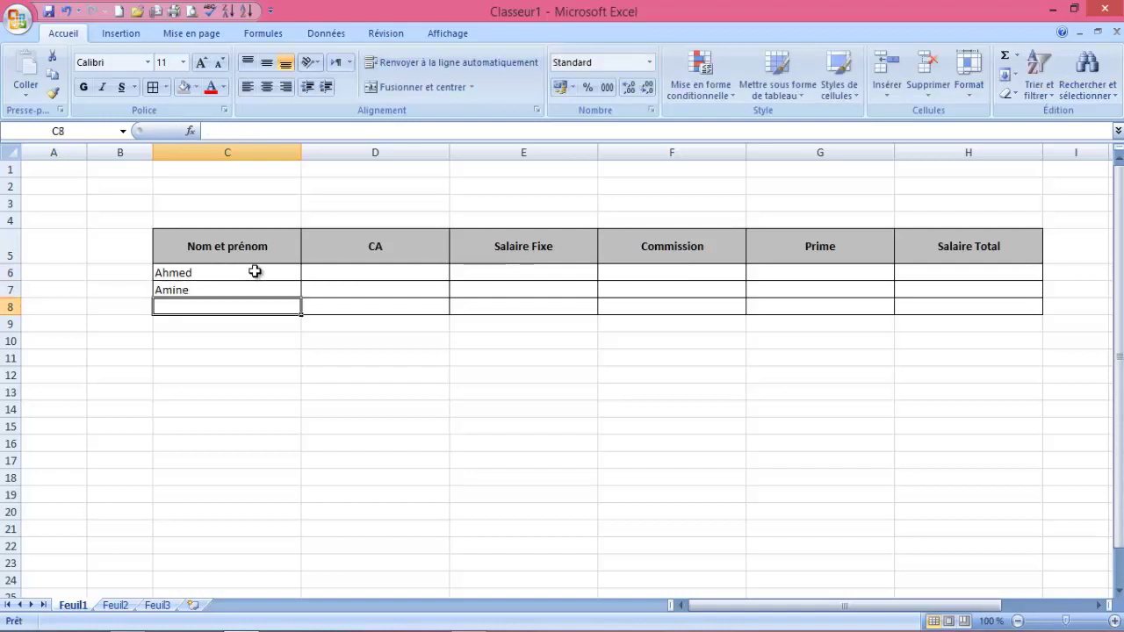
{"action": "type", "text": "Outm"}
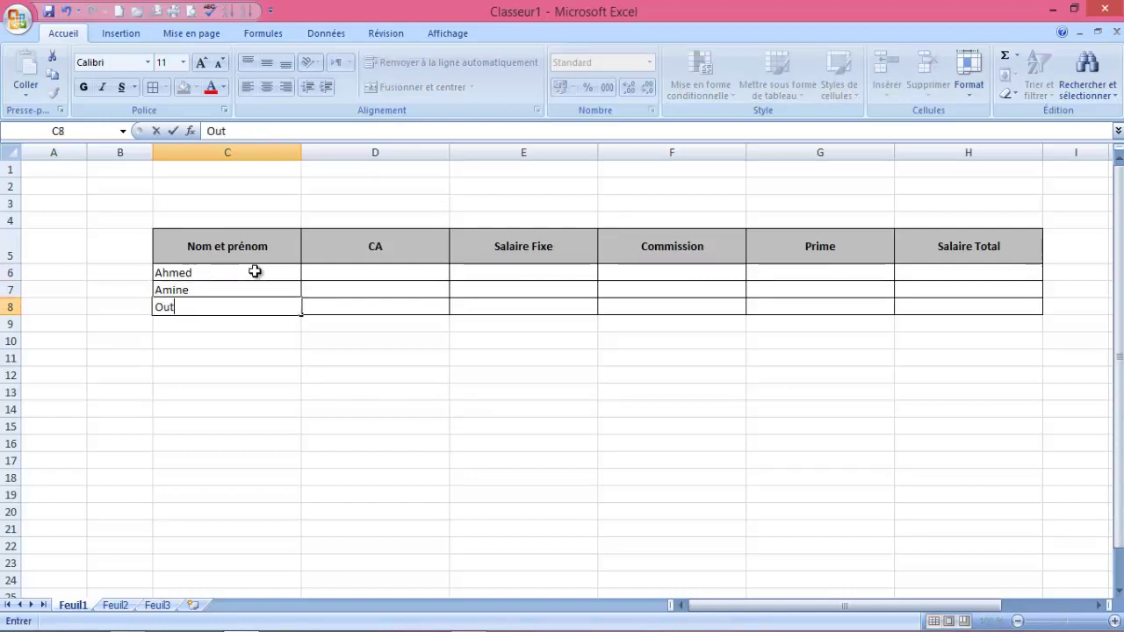
{"action": "type", "text": "an"}
{"action": "key", "text": "Tab"}
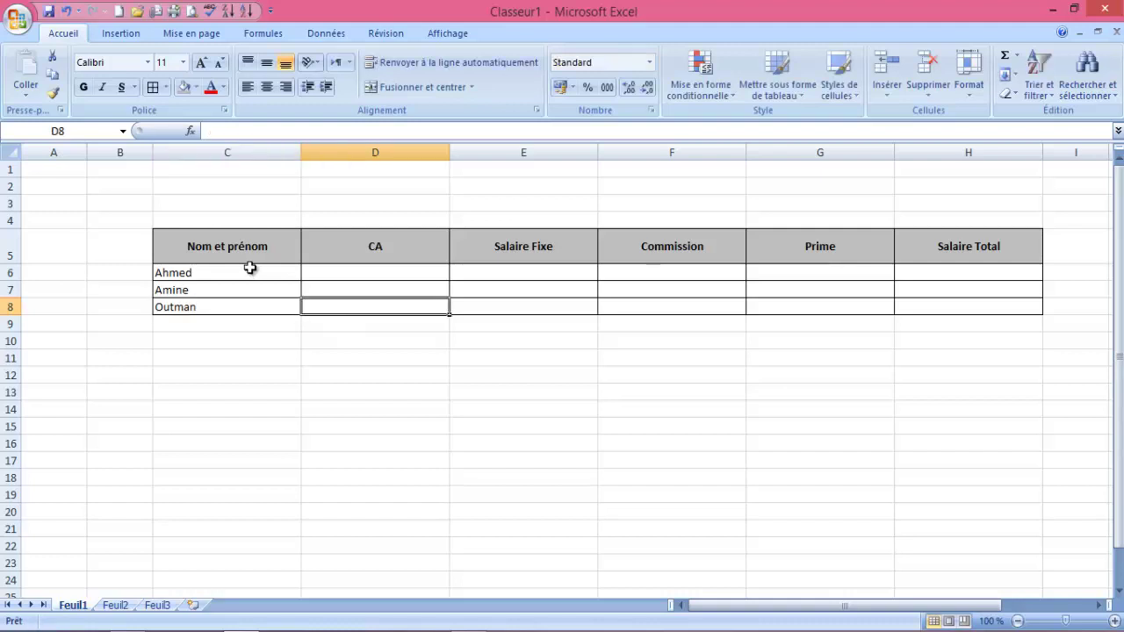
Step: Enter the CA values 47500, 38900 and 51600 in D6:D8
{"action": "left_click", "coordinate": [385, 271]}
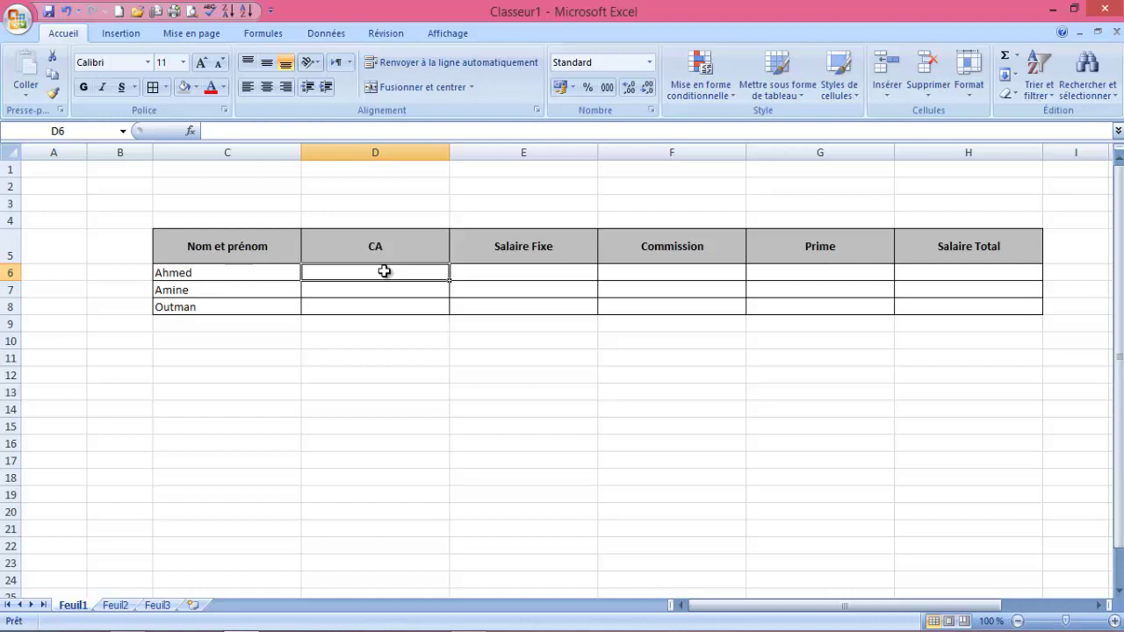
{"action": "type", "text": "47500"}
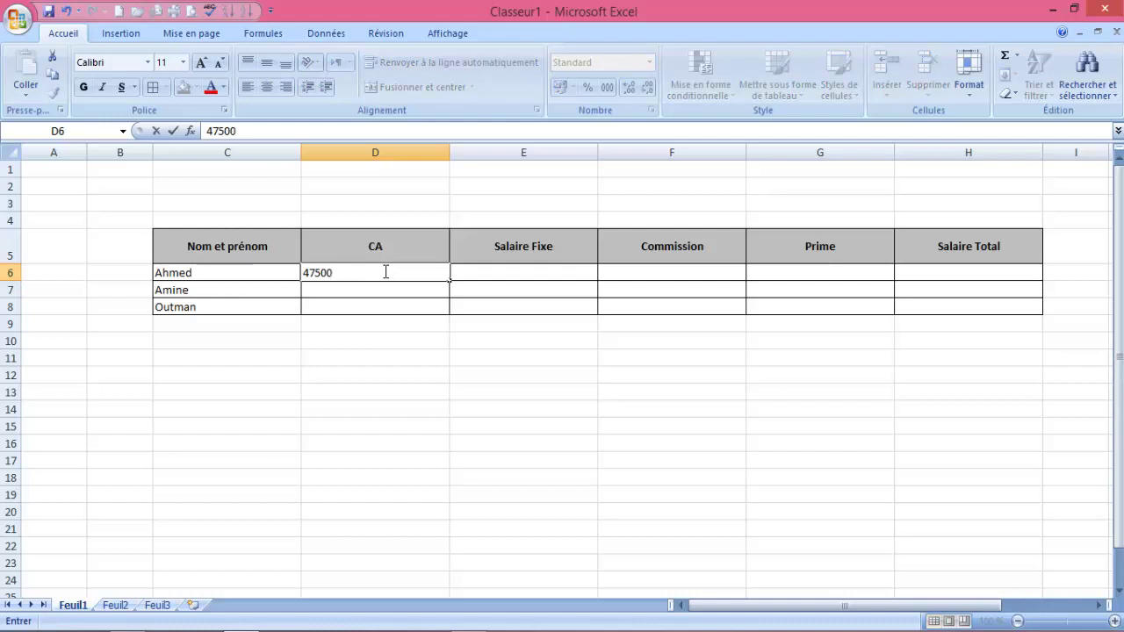
{"action": "key", "text": "Return"}
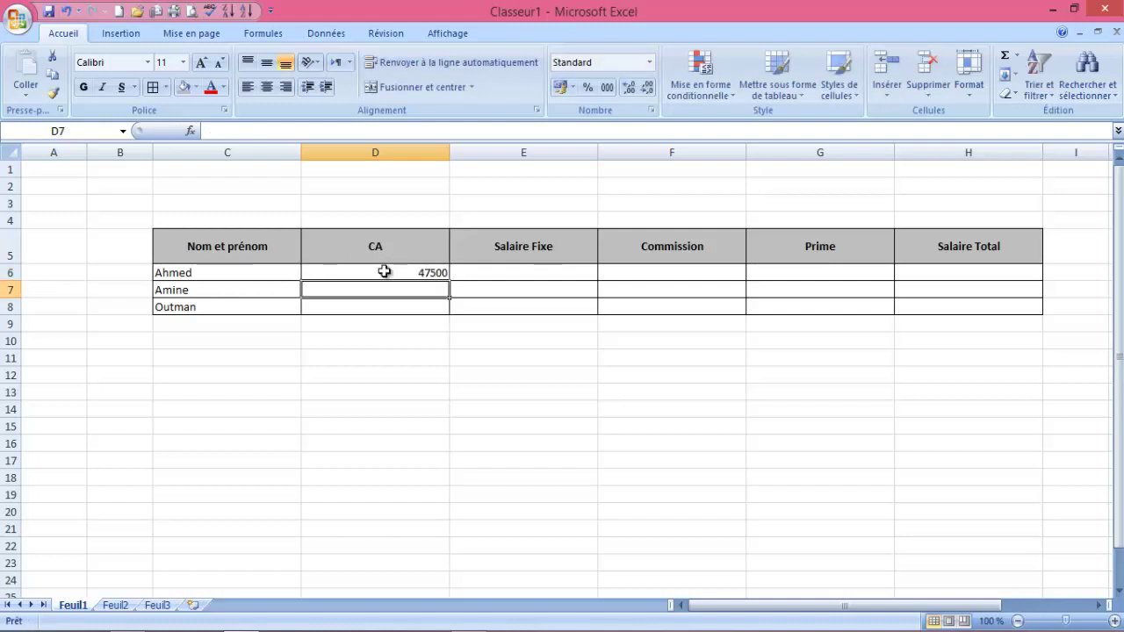
{"action": "type", "text": "38900"}
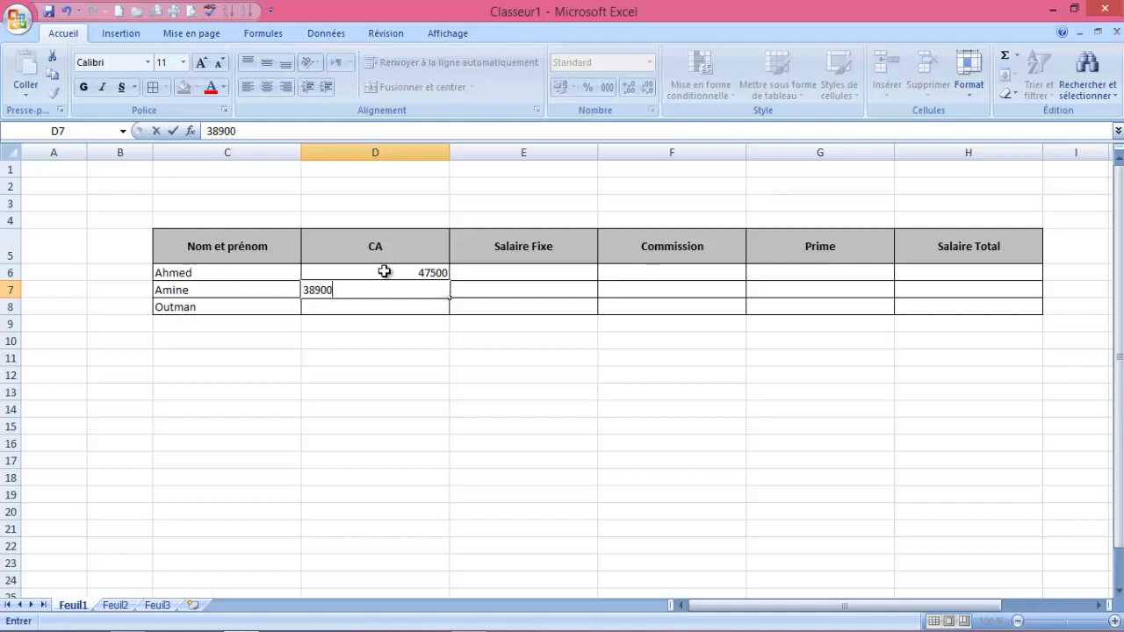
{"action": "key", "text": "Return"}
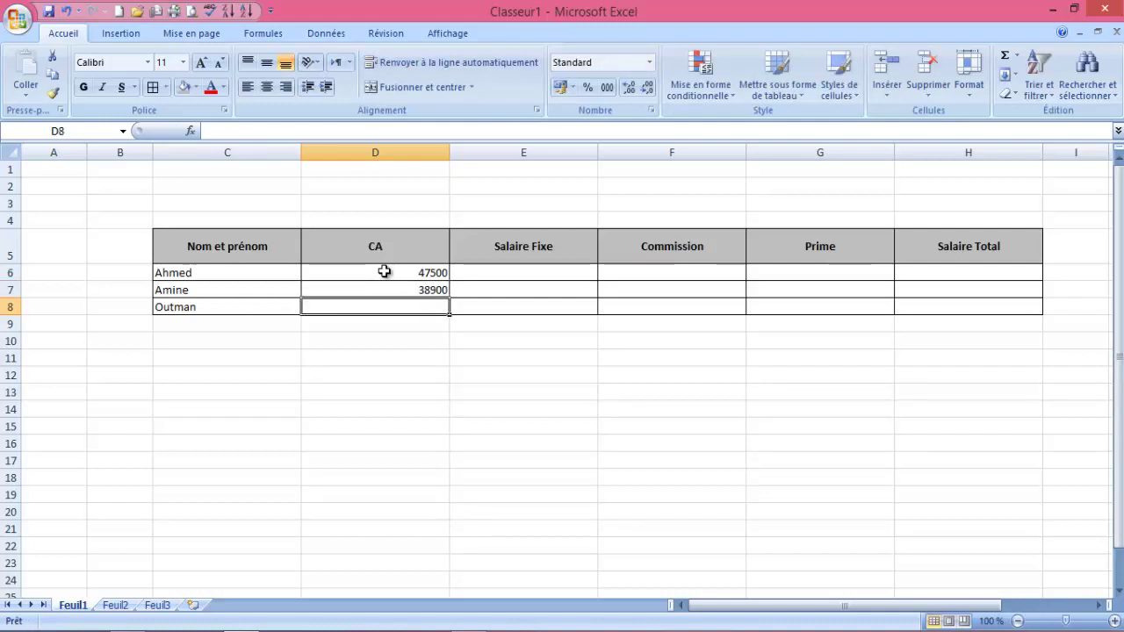
{"action": "type", "text": "51600"}
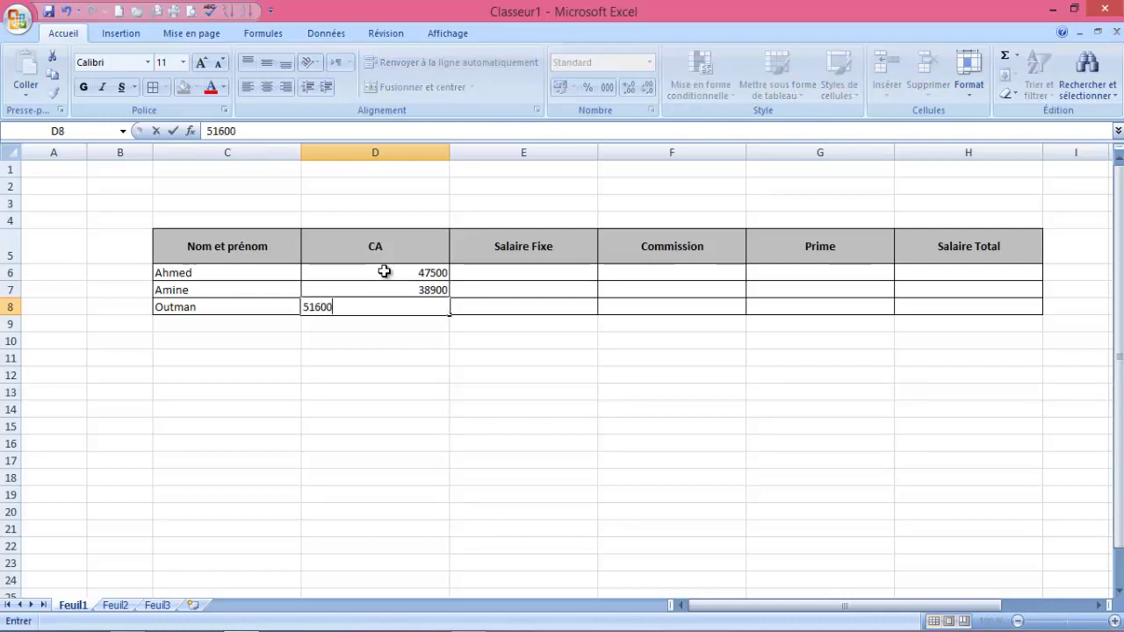
{"action": "key", "text": "Return"}
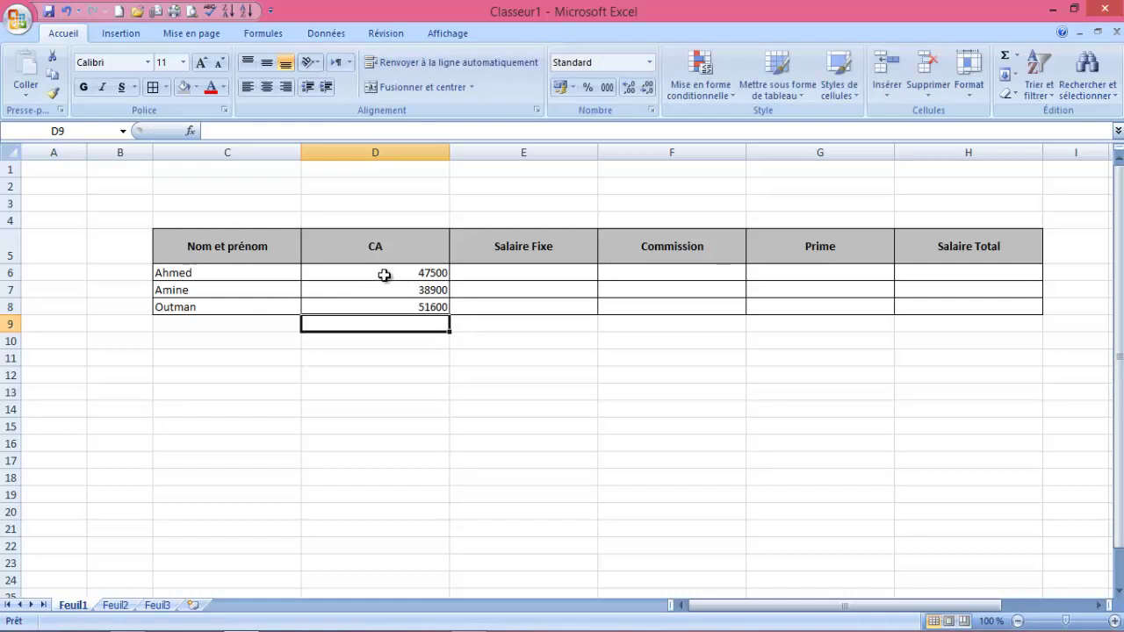
Step: Format D6:H8 as Monétaire with Symbole Aucune and two decimals, then centre the values
{"action": "left_click_drag", "start_coordinate": [385, 274], "coordinate": [948, 308]}
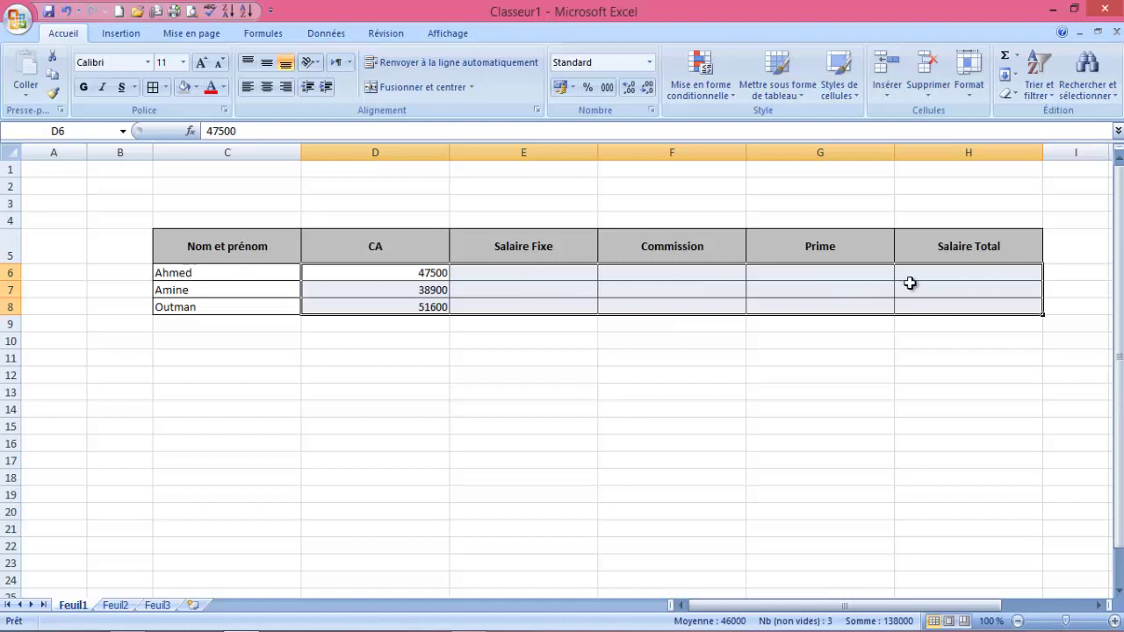
{"action": "right_click", "coordinate": [819, 280]}
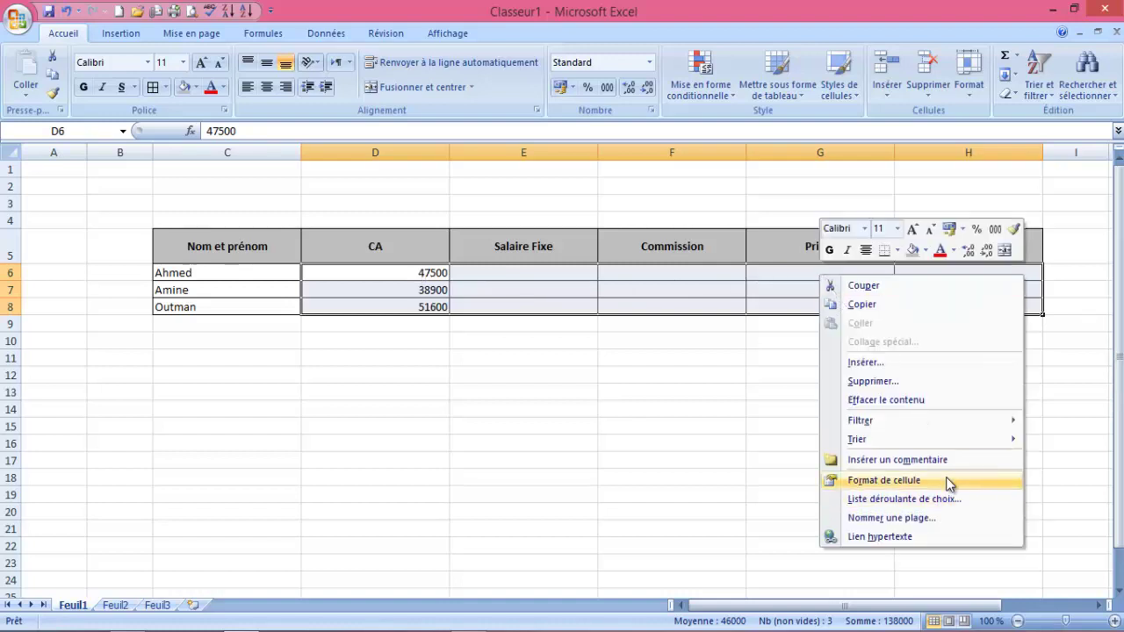
{"action": "left_click", "coordinate": [941, 479]}
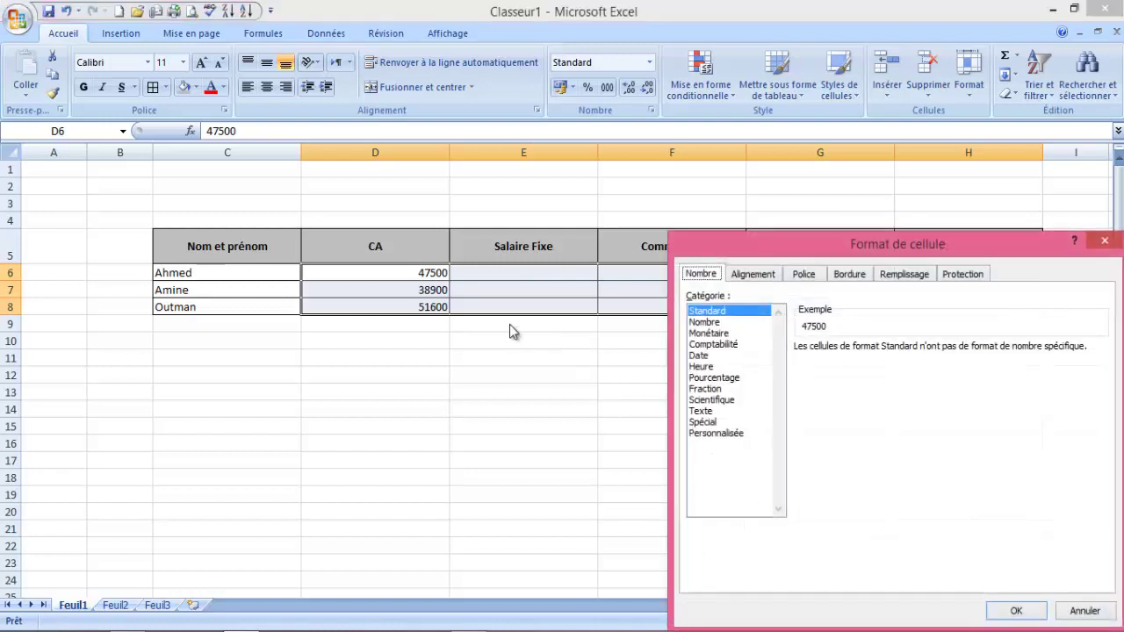
{"action": "left_click_drag", "start_coordinate": [826, 254], "coordinate": [555, 140]}
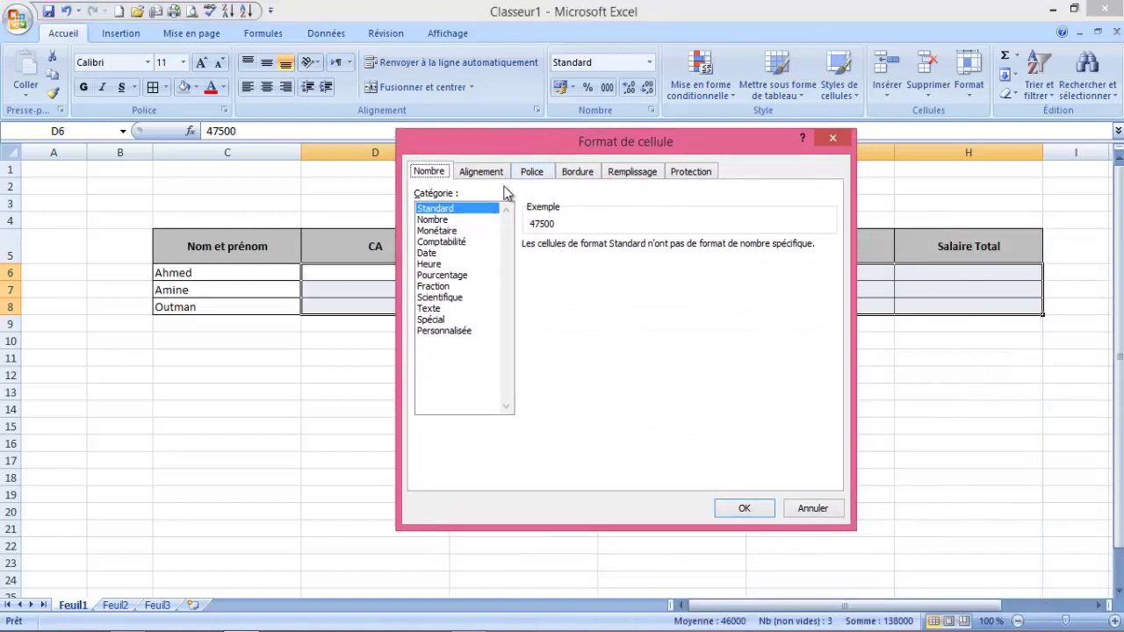
{"action": "left_click", "coordinate": [443, 231]}
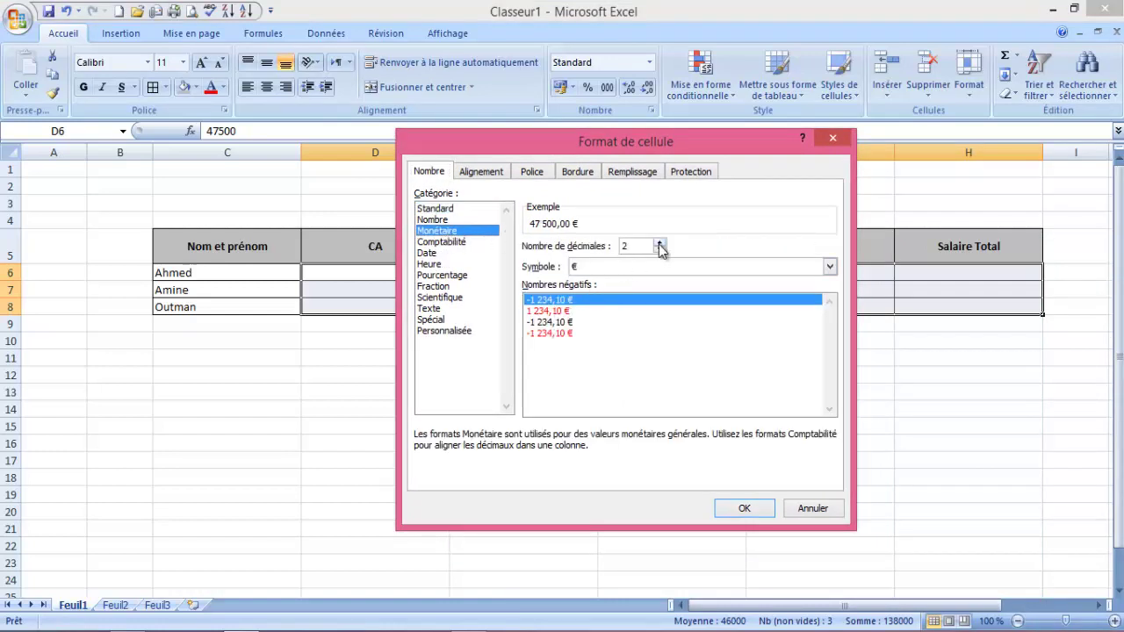
{"action": "left_click", "coordinate": [629, 268]}
{"action": "left_click", "coordinate": [613, 283]}
{"action": "left_click", "coordinate": [736, 508]}
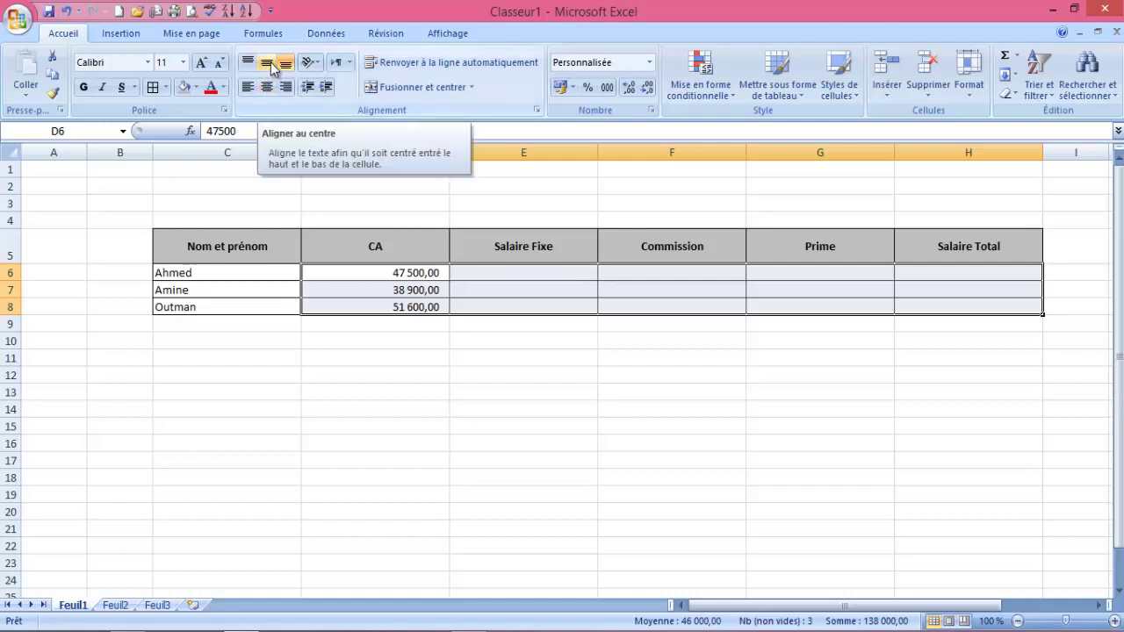
{"action": "left_click", "coordinate": [266, 86]}
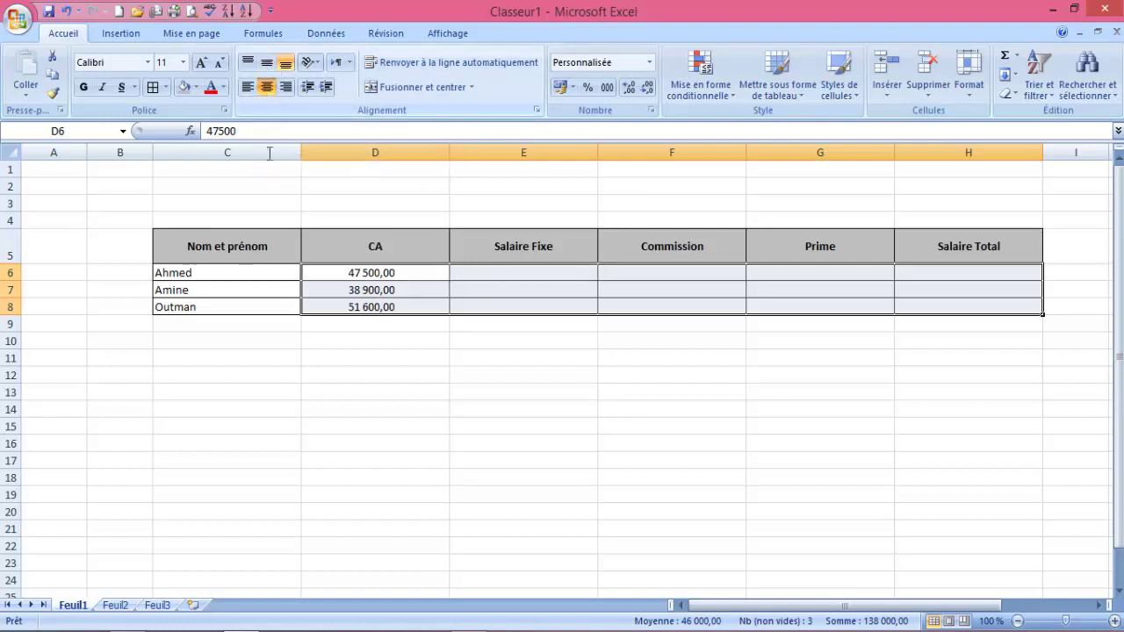
{"action": "left_click", "coordinate": [516, 422]}
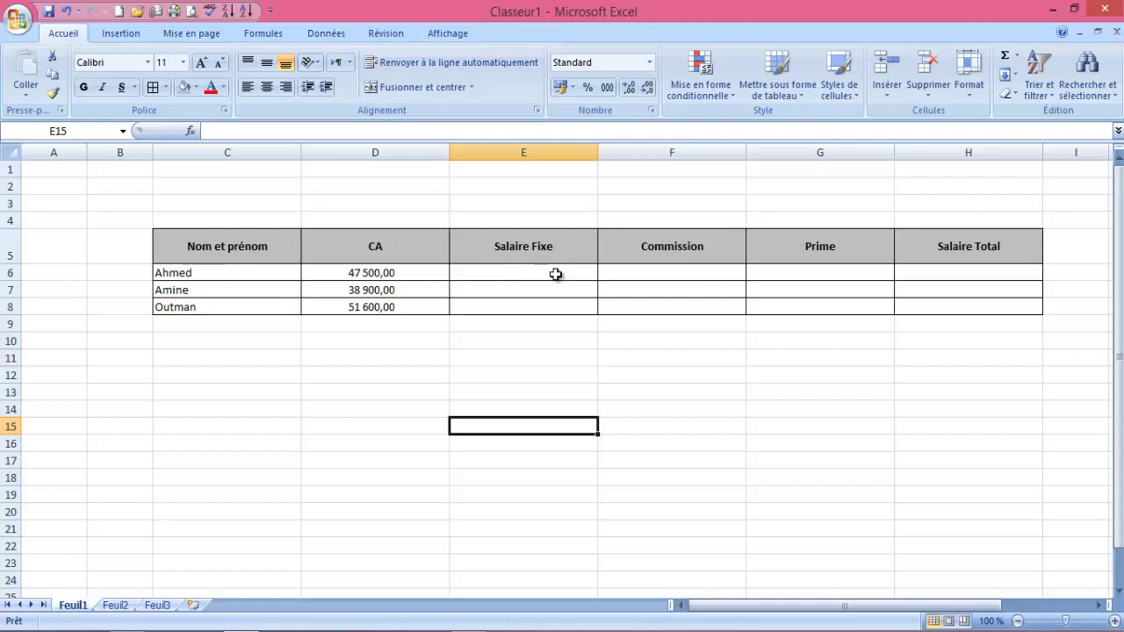
Step: Enter Salaire Fixe 8 000, 6 700 and 9 000 in E6:E8, correcting E6 from 800
{"action": "left_click", "coordinate": [555, 274]}
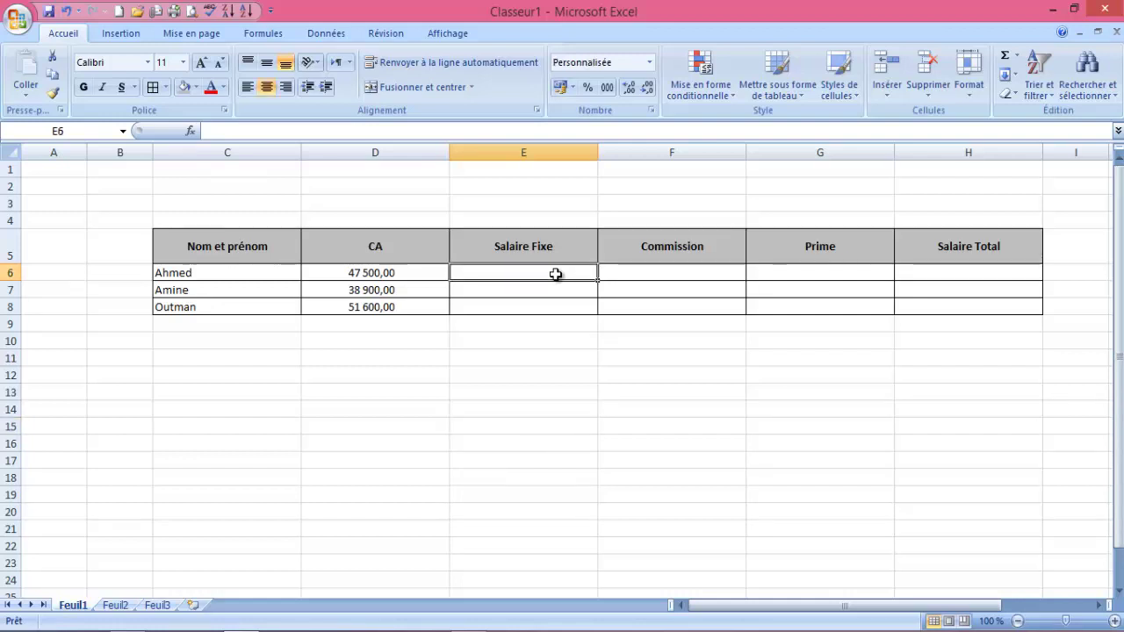
{"action": "type", "text": "800"}
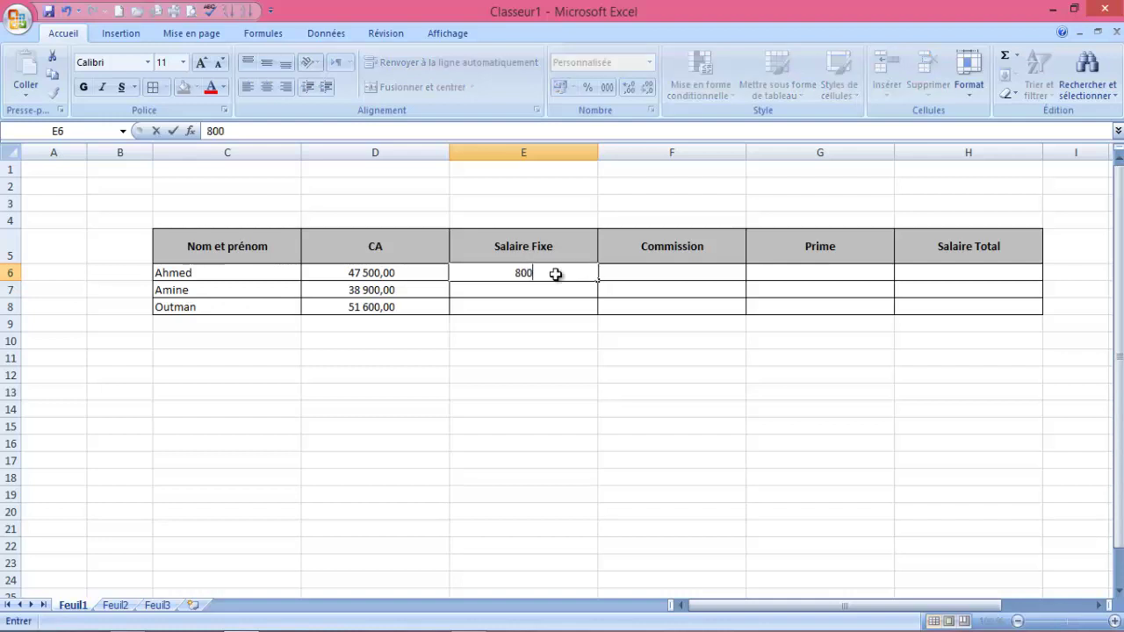
{"action": "key", "text": "Return"}
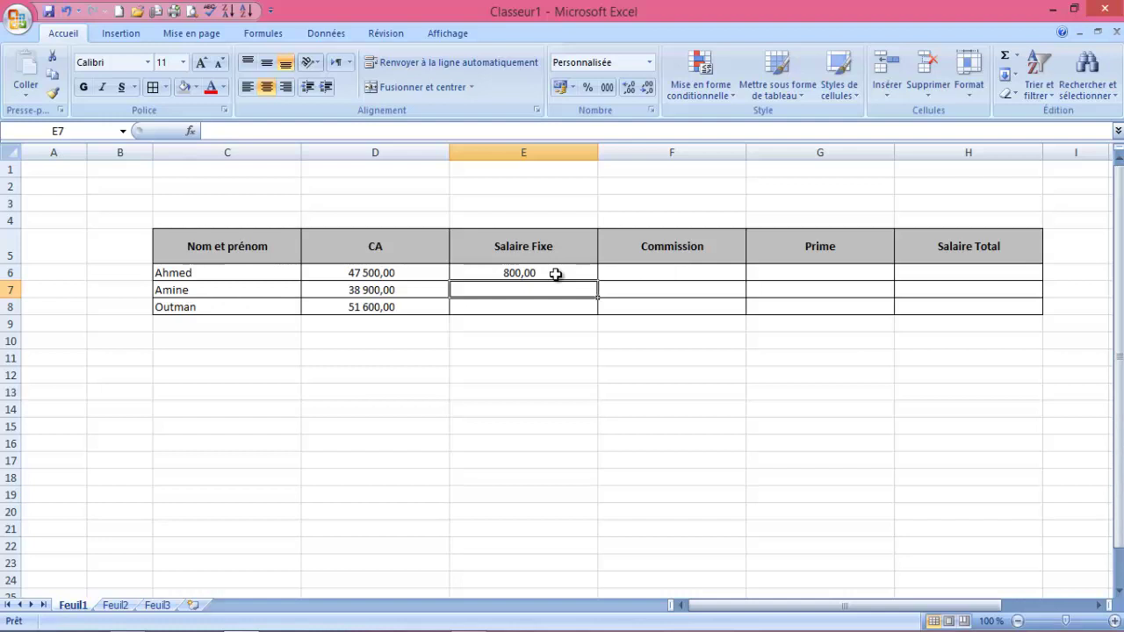
{"action": "left_click", "coordinate": [555, 274]}
{"action": "type", "text": "8 000"}
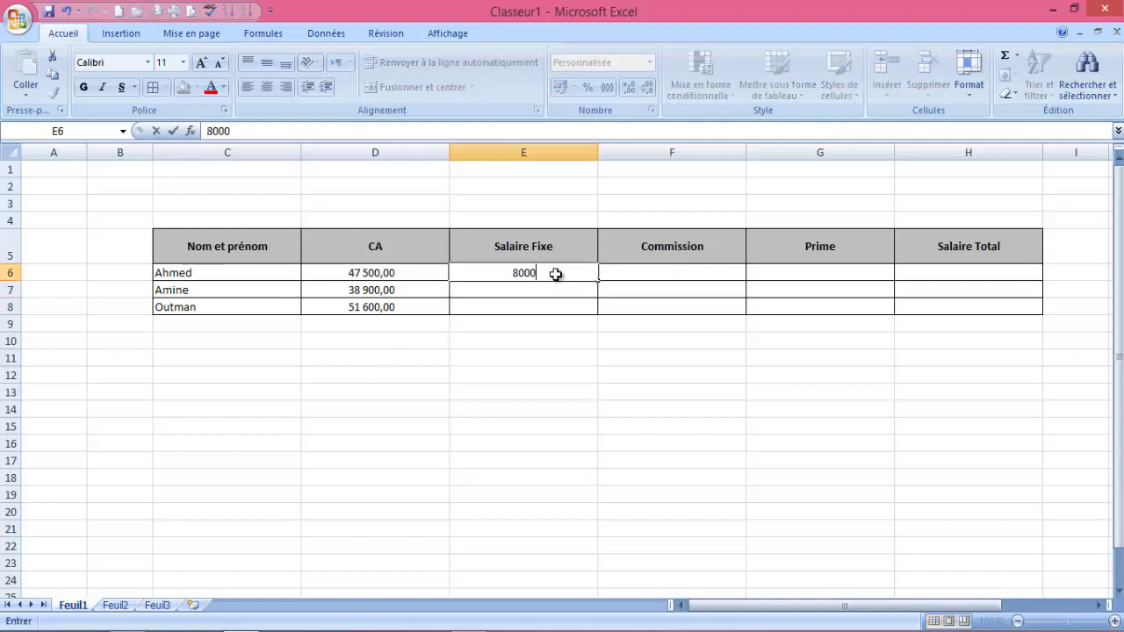
{"action": "key", "text": "Return"}
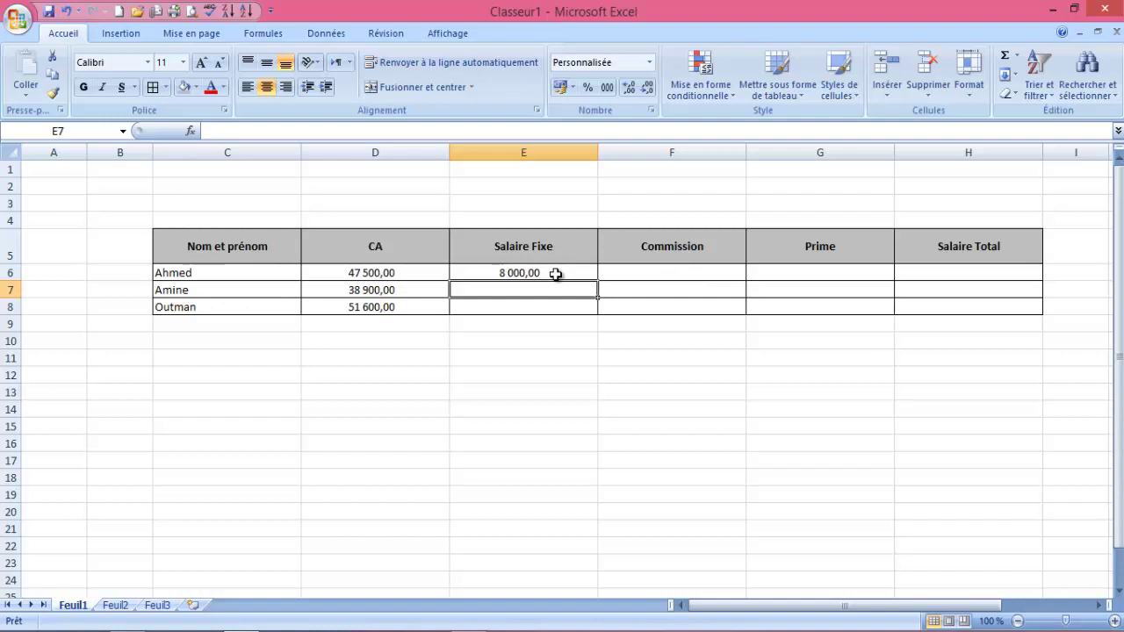
{"action": "type", "text": "6 700"}
{"action": "key", "text": "Return"}
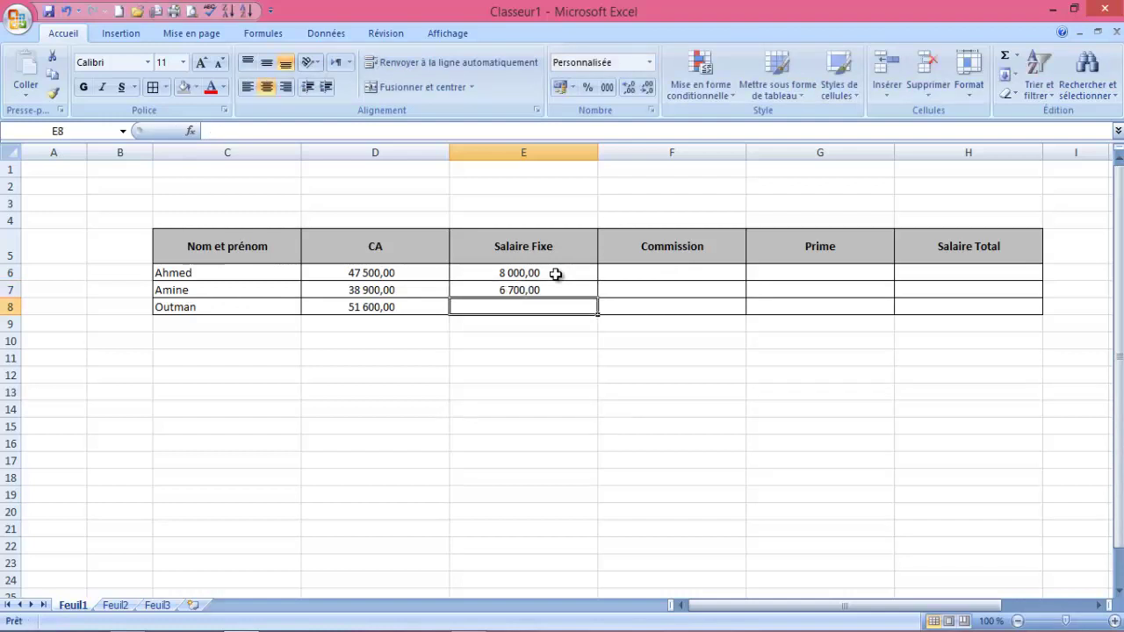
{"action": "type", "text": "9 000"}
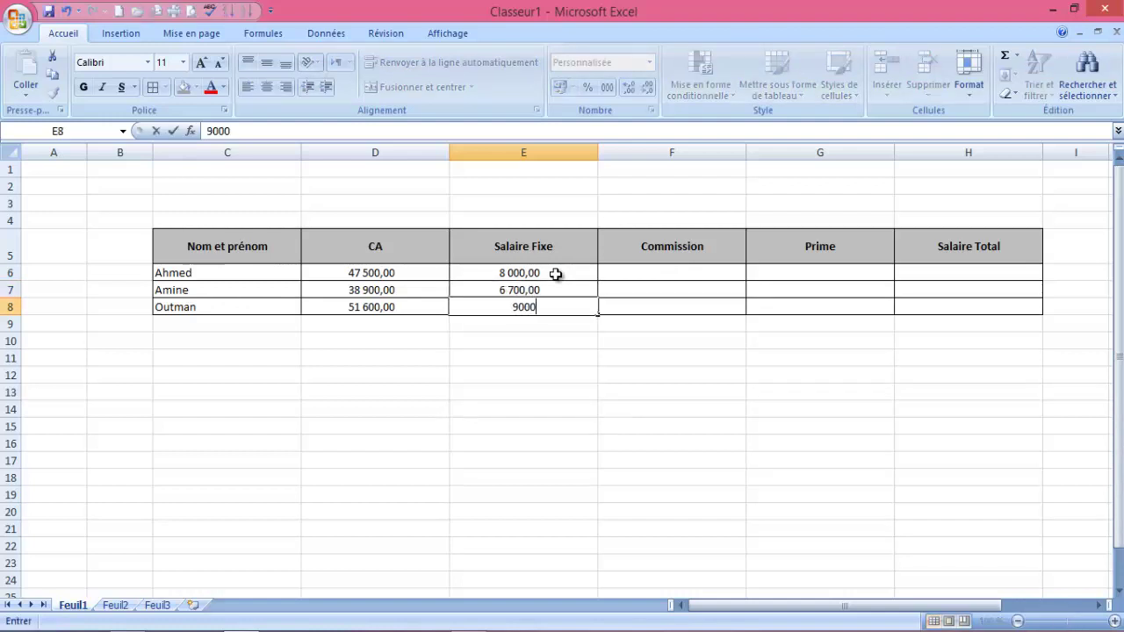
{"action": "key", "text": "Return"}
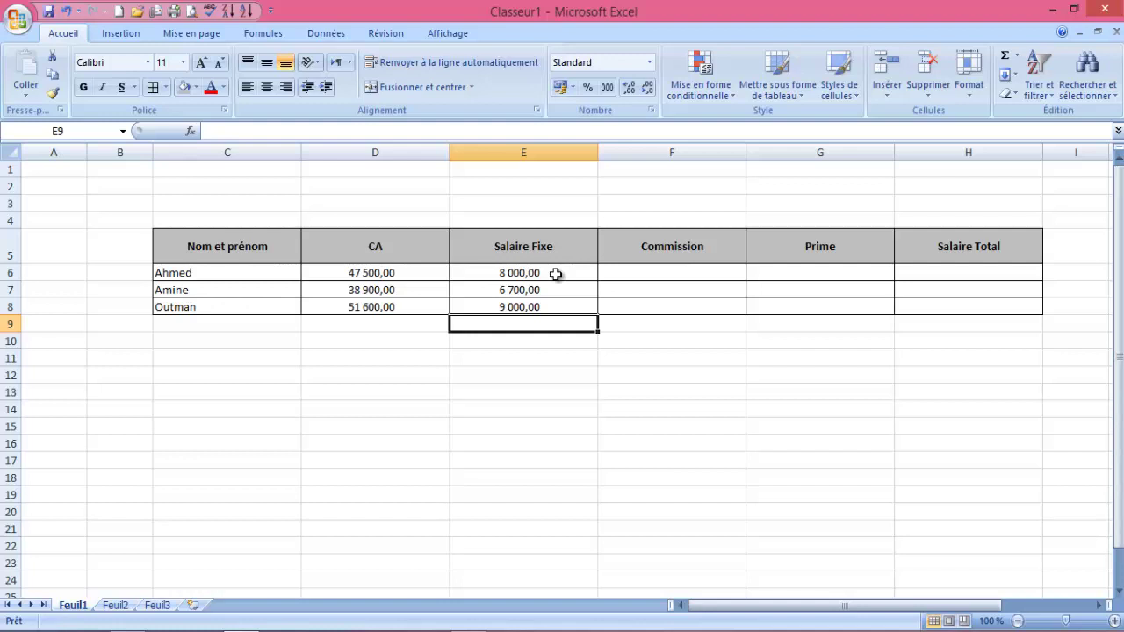
{"action": "left_click", "coordinate": [665, 274]}
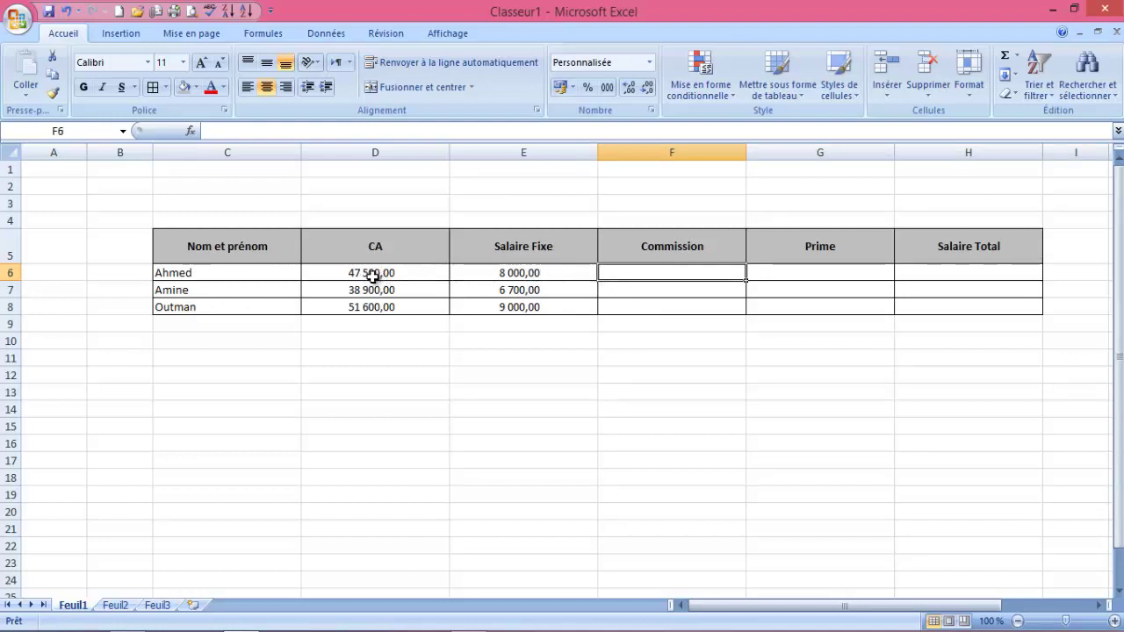
Step: Enter a 4% commission formula in F6 multiplying D6 by 0,04
{"action": "left_click", "coordinate": [371, 277]}
{"action": "left_click", "coordinate": [705, 273]}
{"action": "type", "text": "="}
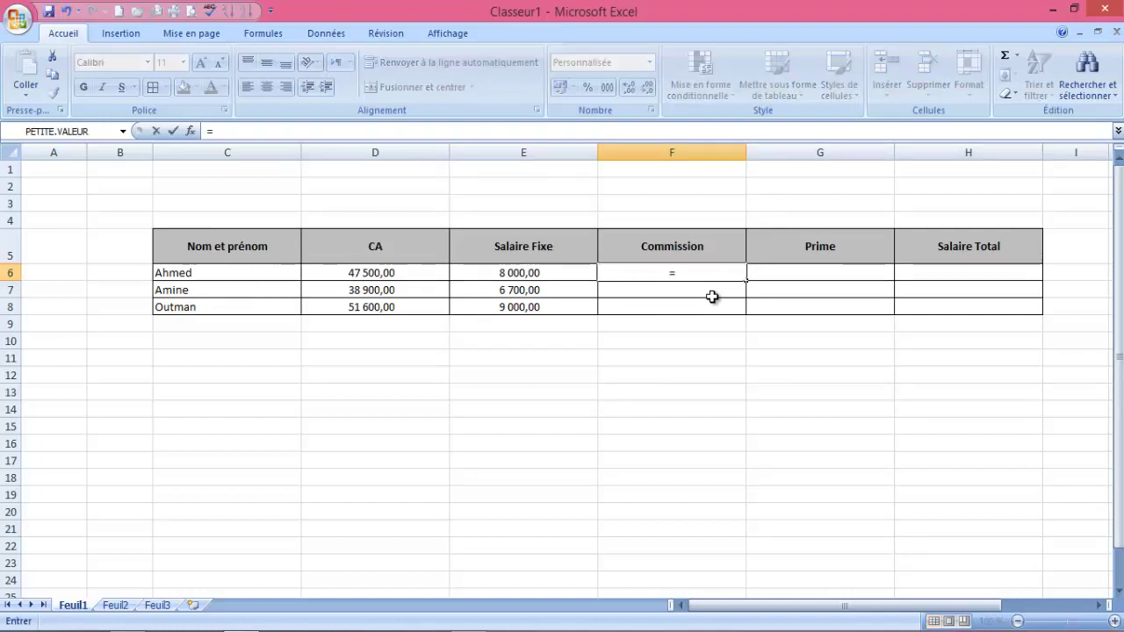
{"action": "left_click", "coordinate": [392, 274]}
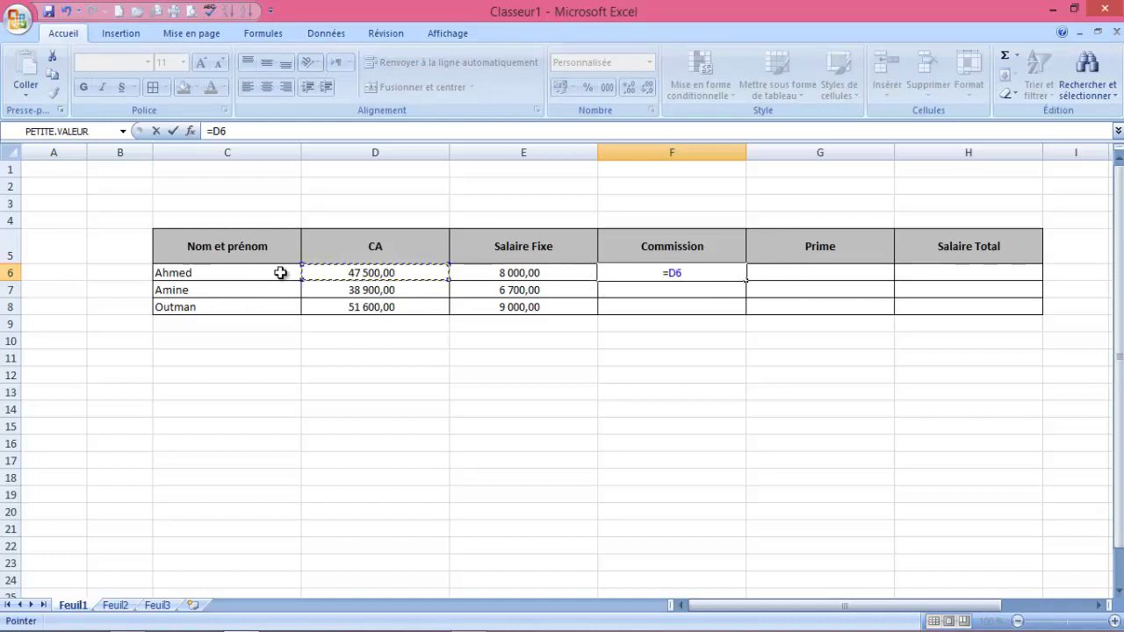
{"action": "type", "text": "*"}
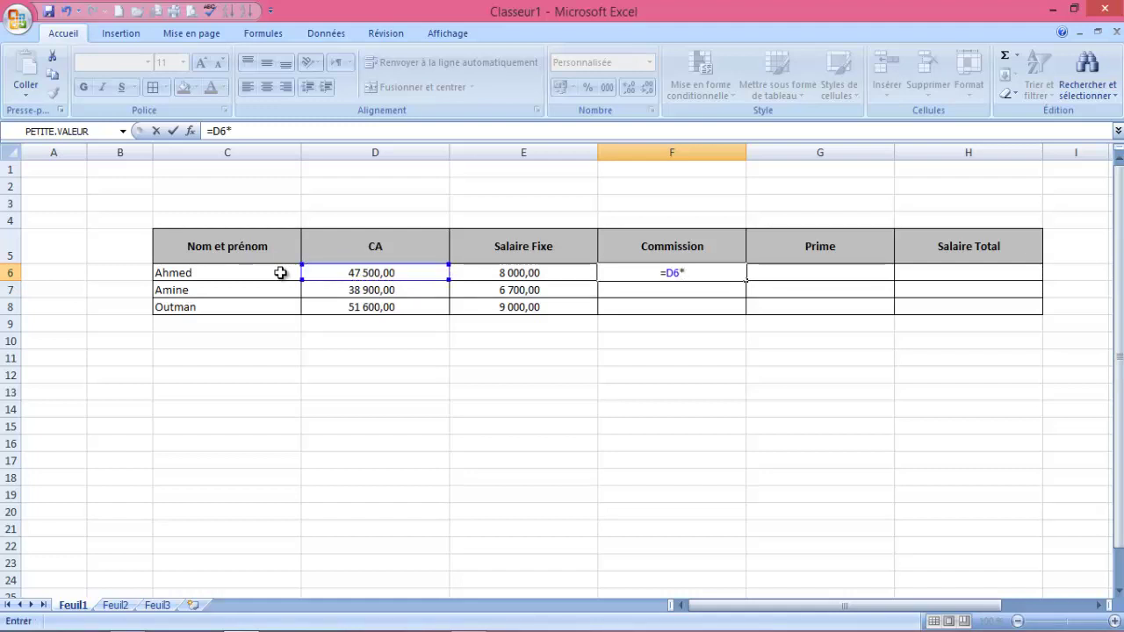
{"action": "type", "text": "0,04"}
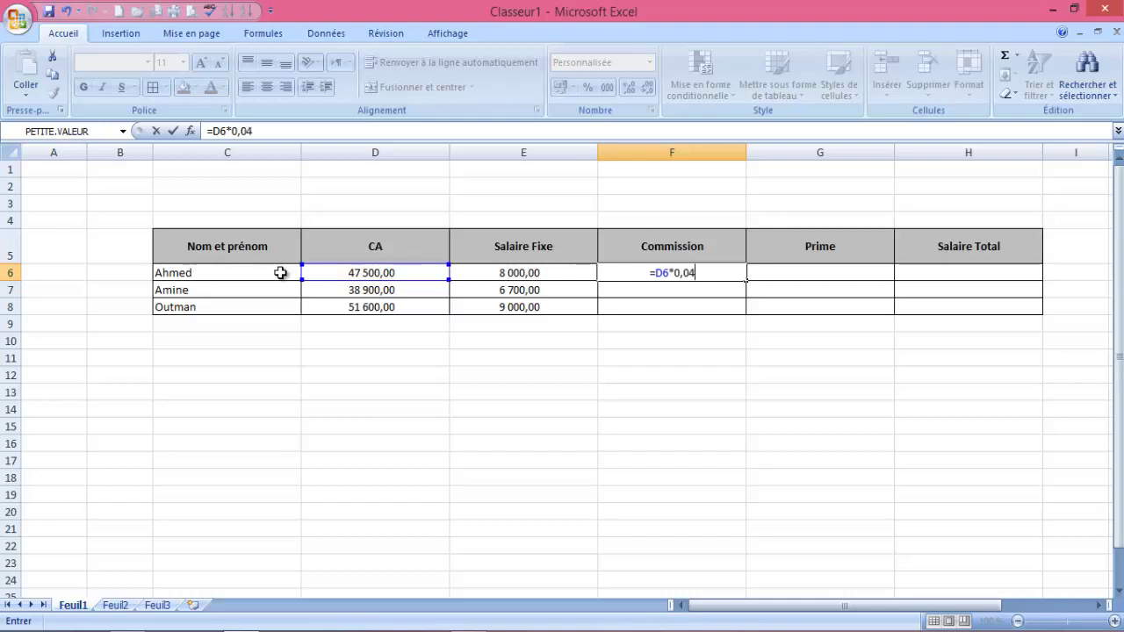
{"action": "key", "text": "BackSpace"}
{"action": "key", "text": "BackSpace"}
{"action": "key", "text": "BackSpace"}
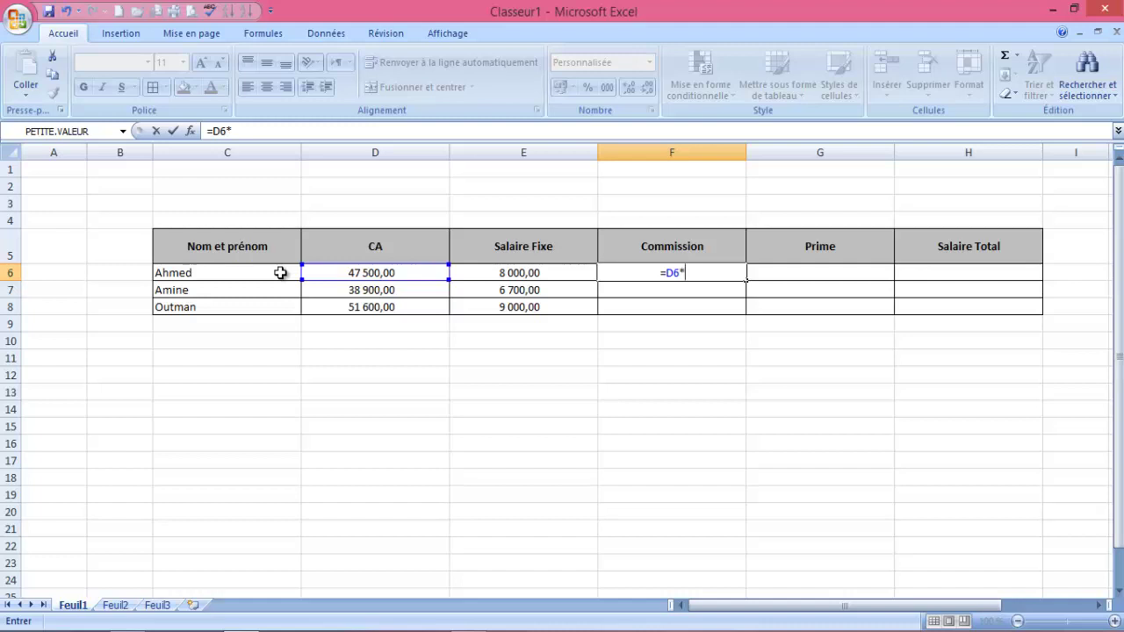
{"action": "key", "text": "BackSpace"}
{"action": "key", "text": "BackSpace"}
{"action": "key", "text": "BackSpace"}
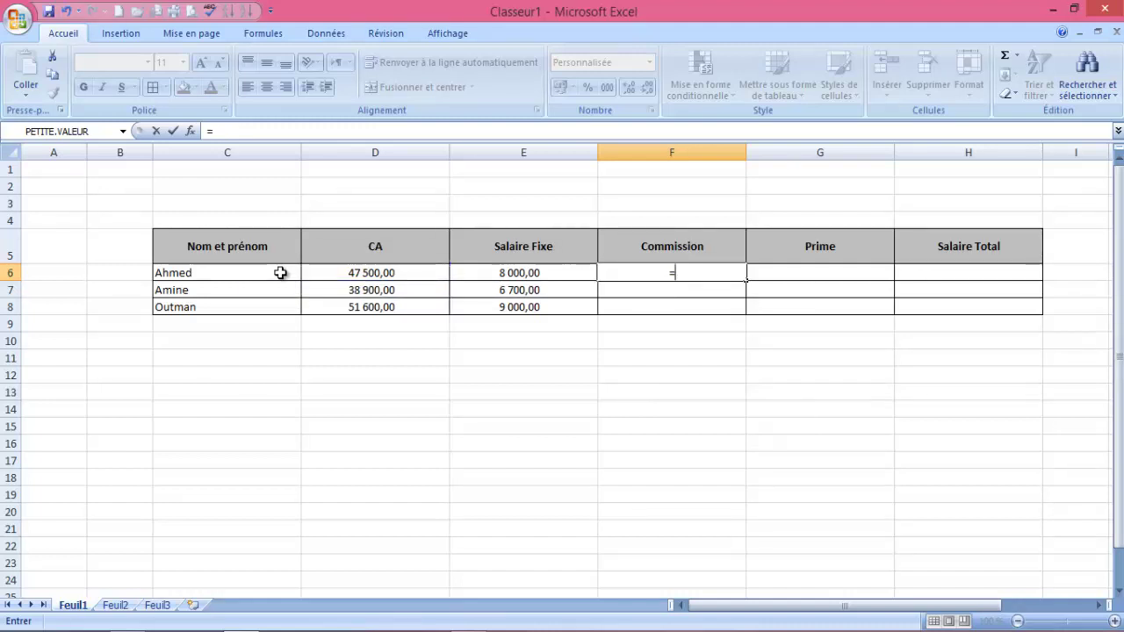
{"action": "left_click", "coordinate": [377, 276]}
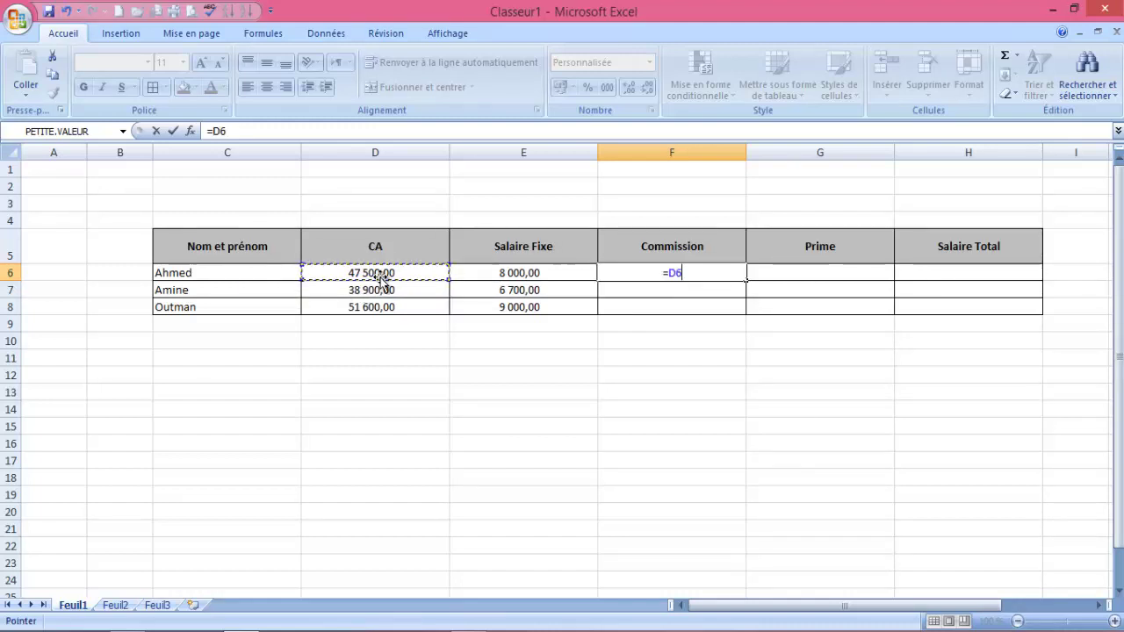
{"action": "type", "text": "0,04"}
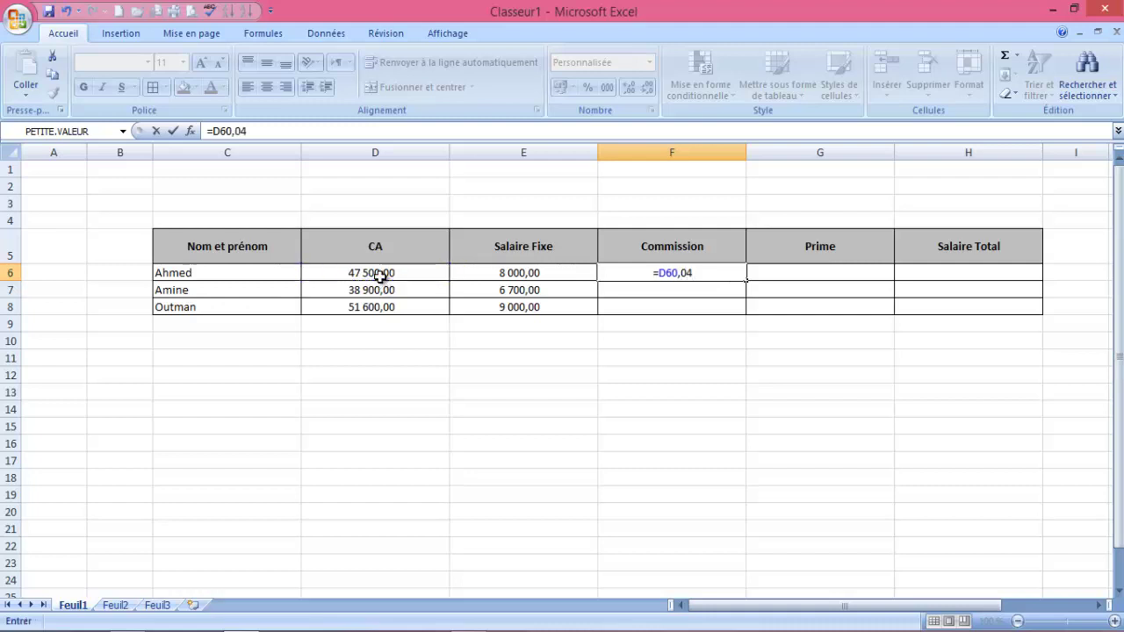
{"action": "key", "text": "BackSpace"}
{"action": "key", "text": "BackSpace"}
{"action": "key", "text": "BackSpace"}
{"action": "key", "text": "BackSpace"}
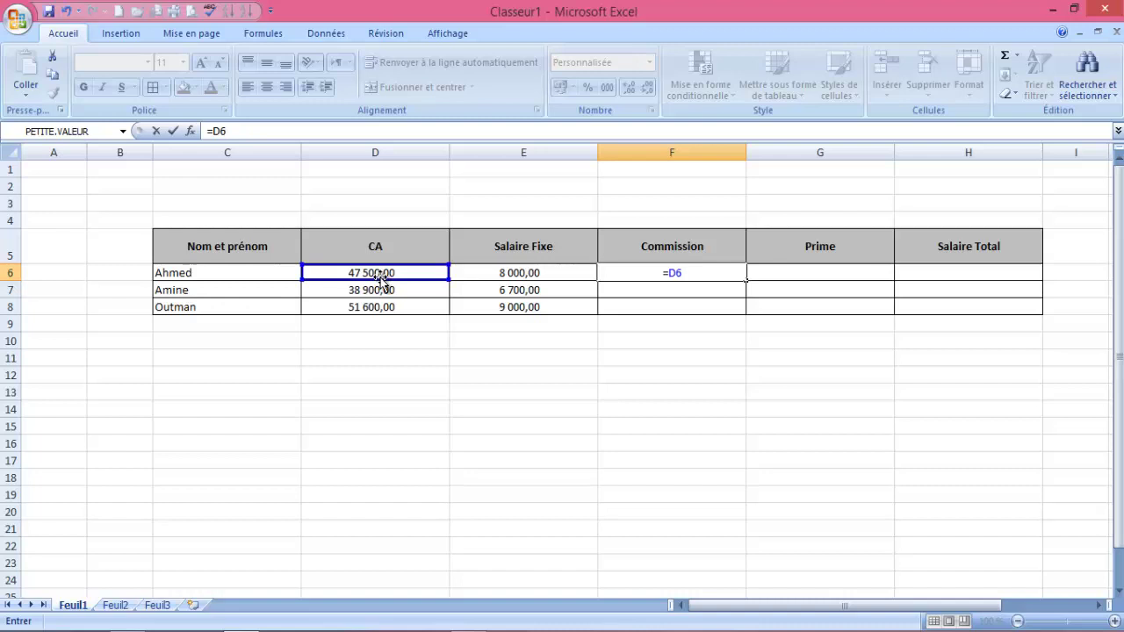
{"action": "type", "text": "*0,0"}
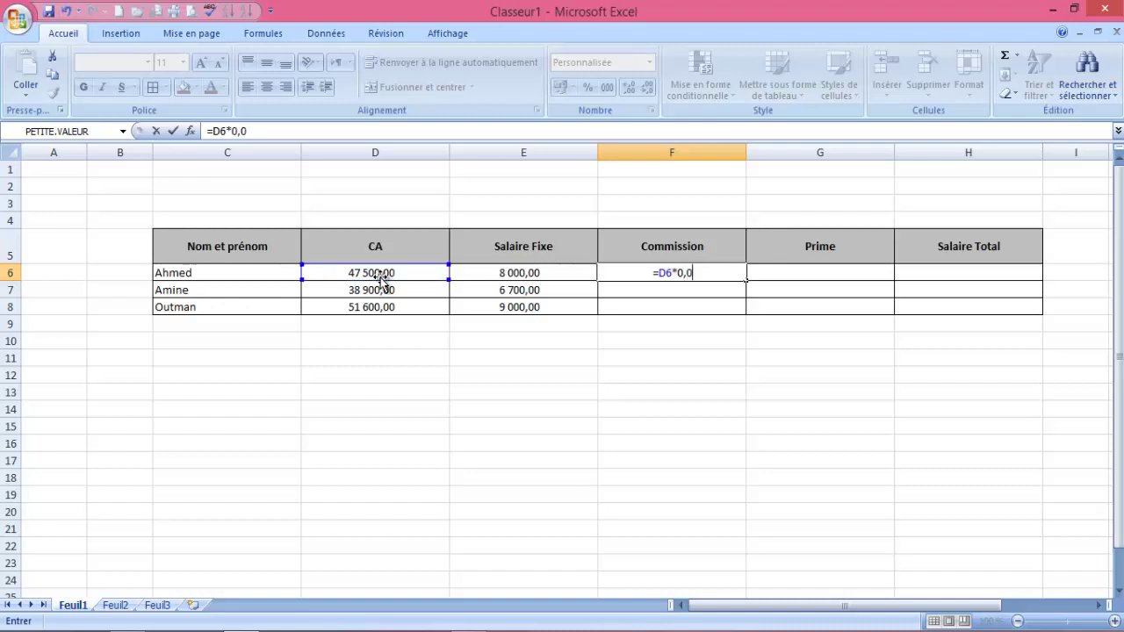
{"action": "type", "text": "4"}
{"action": "key", "text": "Return"}
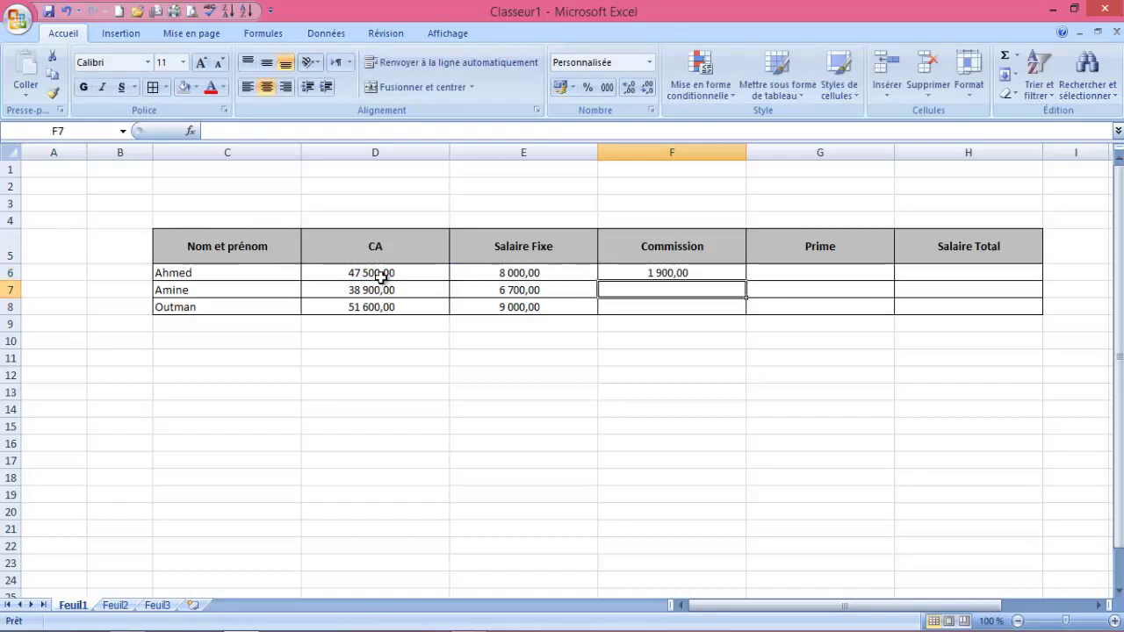
Step: Rewrite Ahmed's commission in F6 as =(D6*4)/100, giving 1 900,00
{"action": "left_click", "coordinate": [670, 274]}
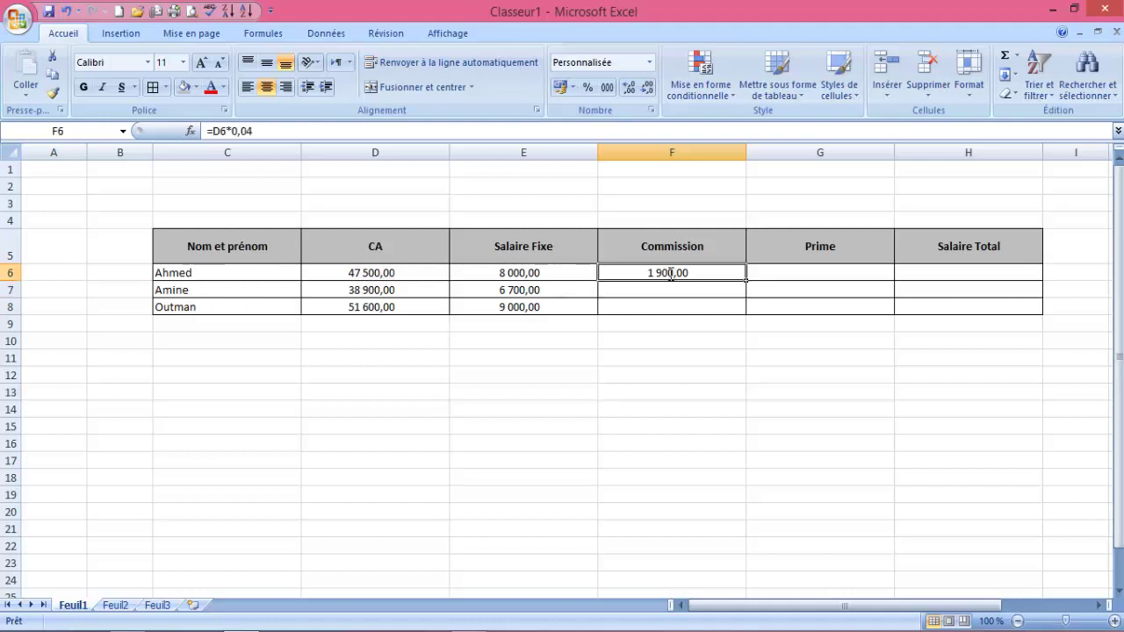
{"action": "type", "text": "="}
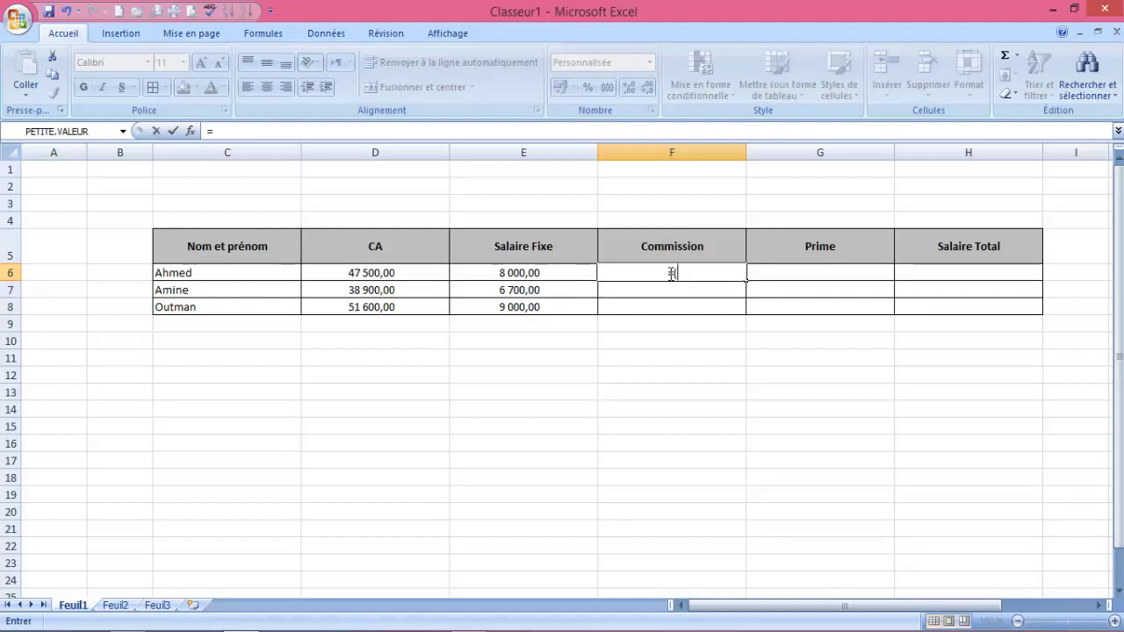
{"action": "type", "text": "("}
{"action": "left_click", "coordinate": [390, 274]}
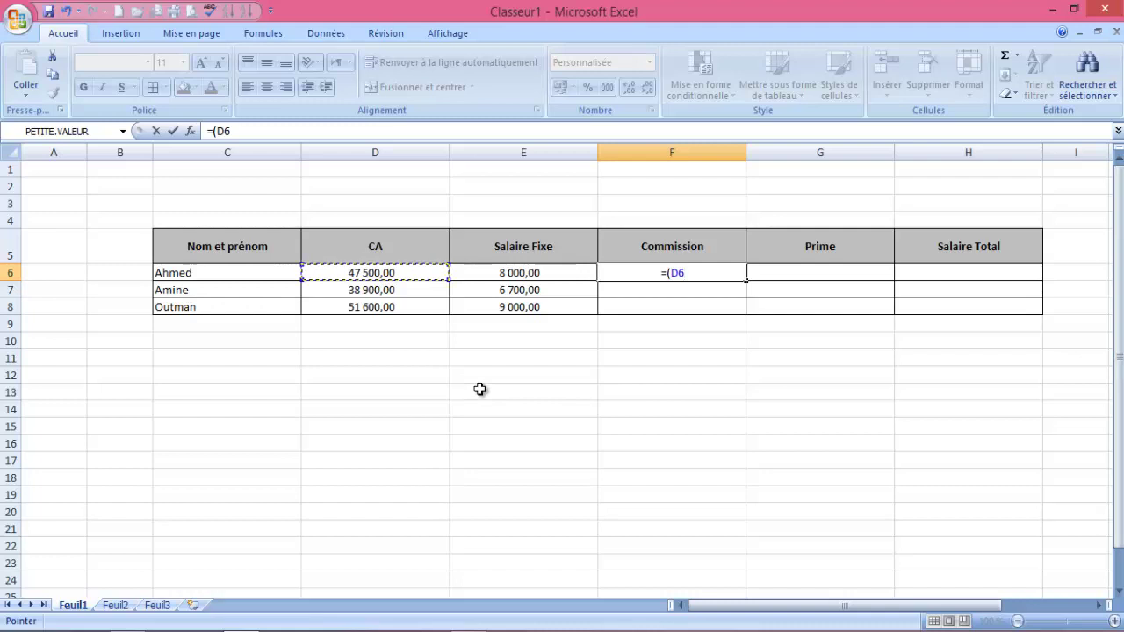
{"action": "type", "text": "*"}
{"action": "type", "text": "4)/"}
{"action": "type", "text": "100"}
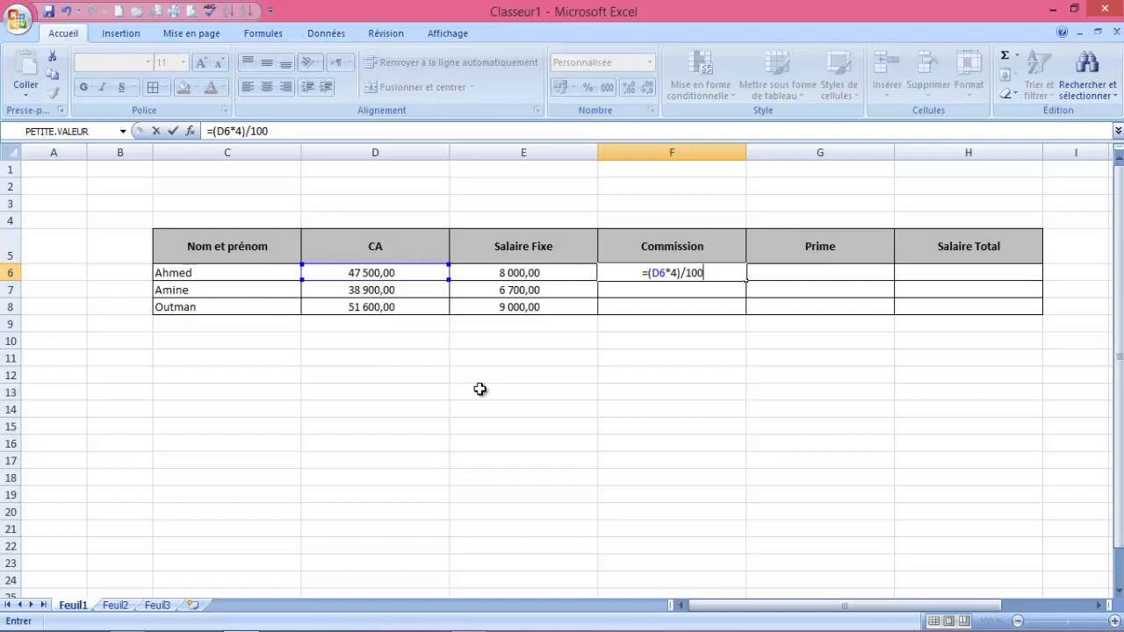
{"action": "key", "text": "Return"}
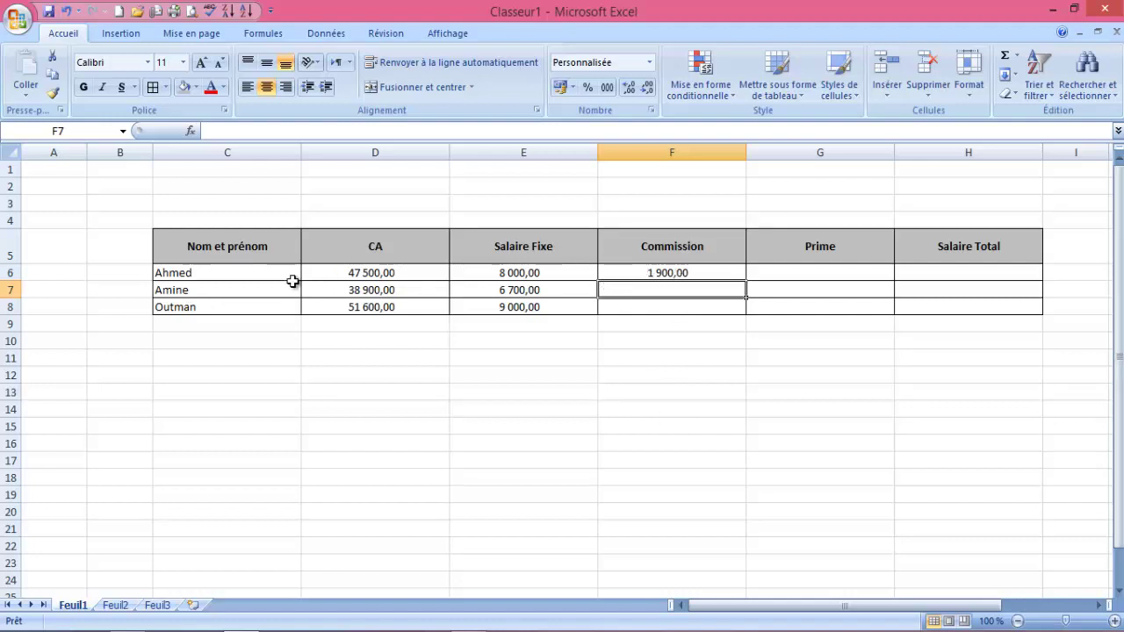
{"action": "left_click", "coordinate": [728, 272]}
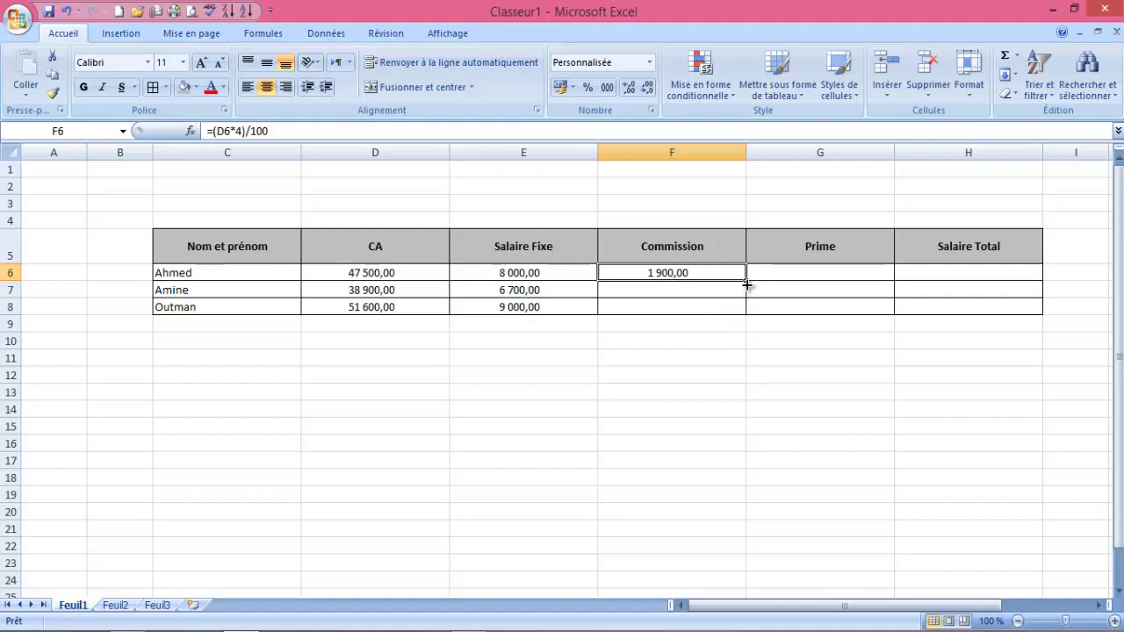
Step: Fill the commission formula down from F6 to F8
{"action": "left_click_drag", "start_coordinate": [747, 283], "coordinate": [746, 314]}
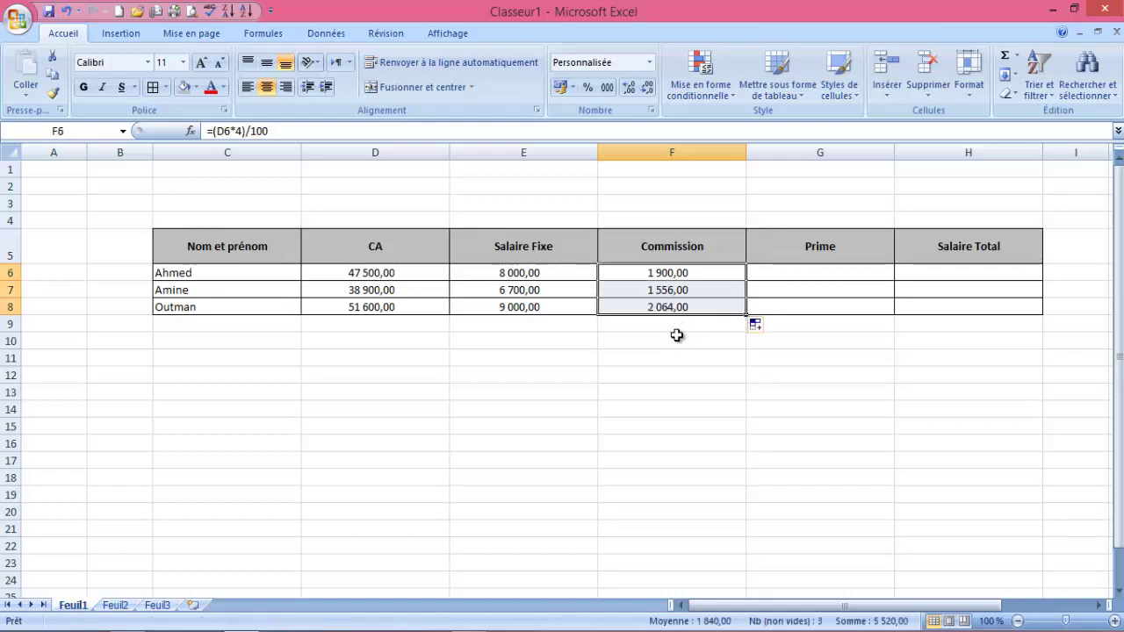
{"action": "left_click", "coordinate": [693, 276]}
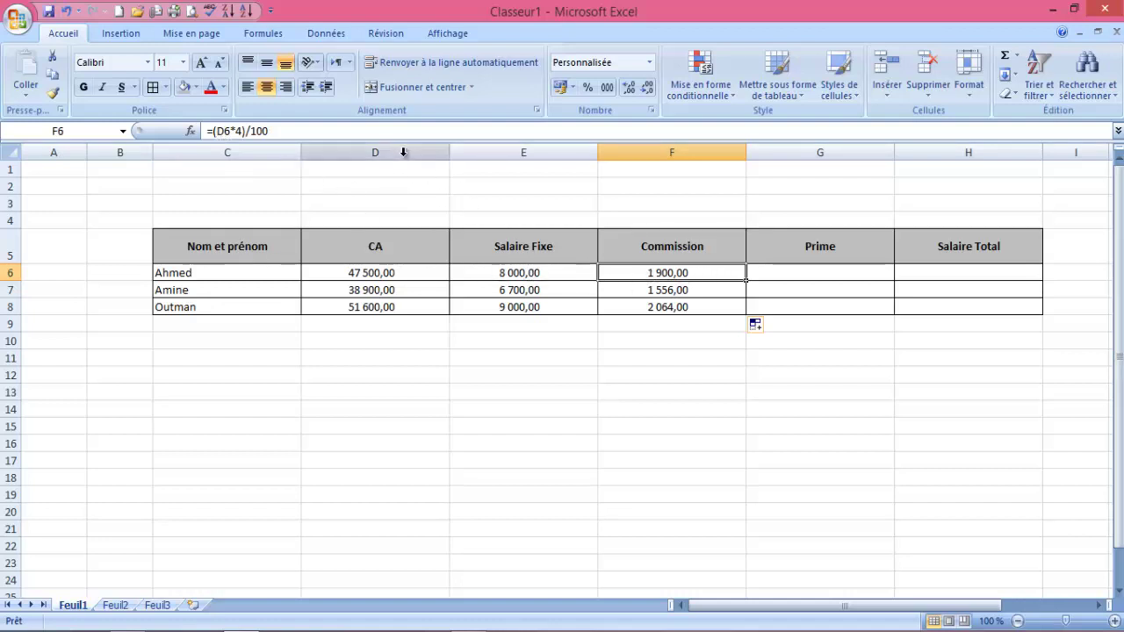
{"action": "left_click", "coordinate": [374, 152]}
{"action": "left_click", "coordinate": [11, 272]}
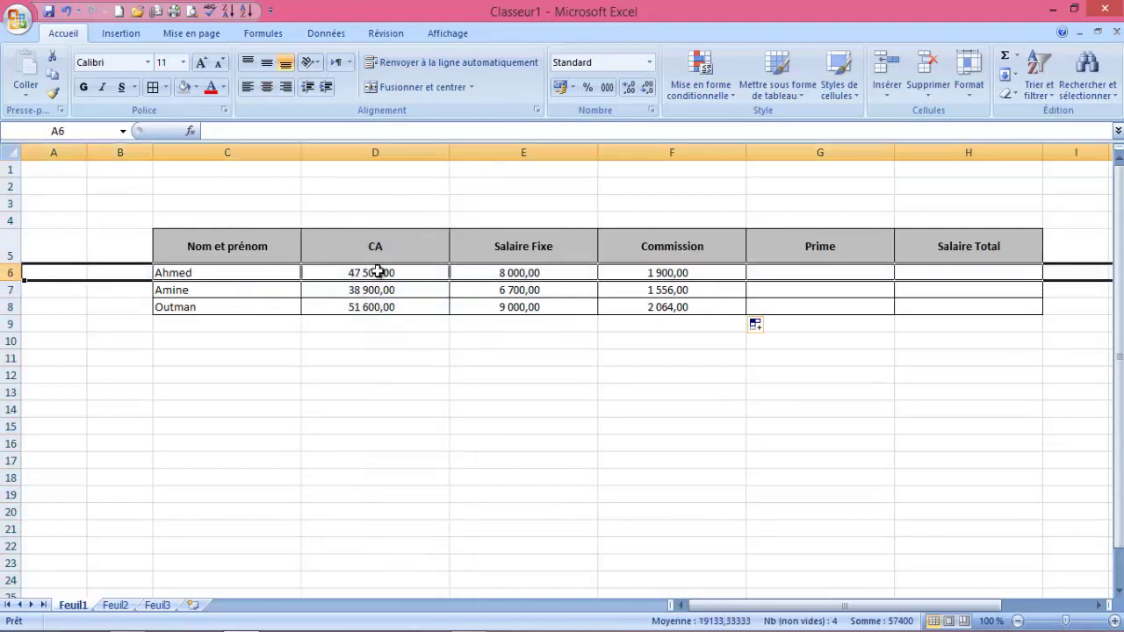
Step: Check each row's CA value against its commission formula in F6:F8
{"action": "left_click", "coordinate": [375, 272]}
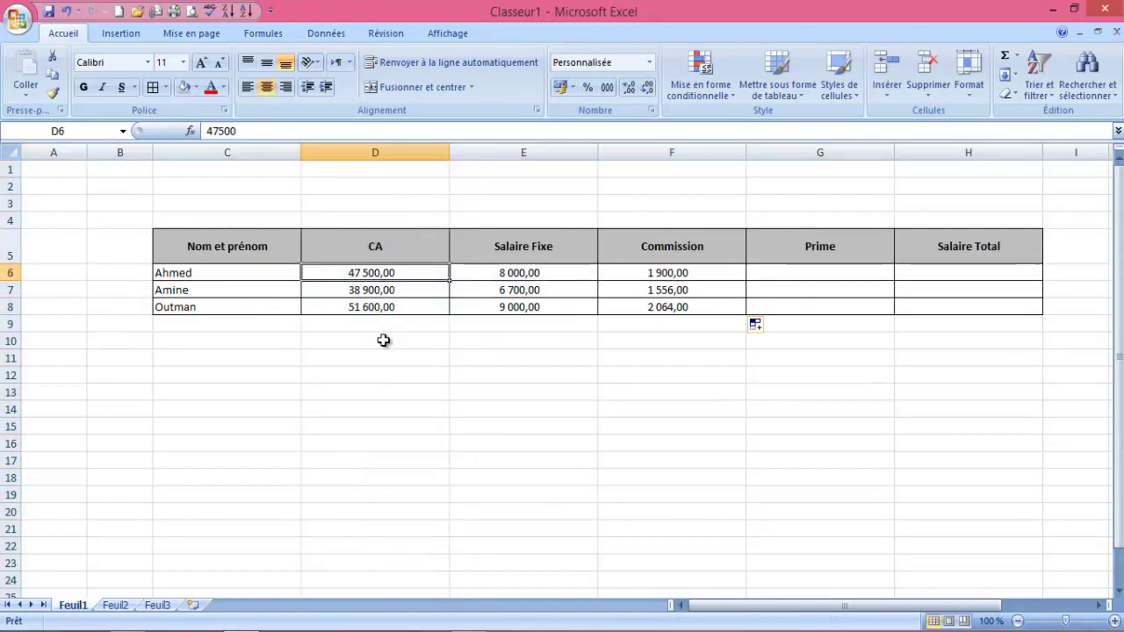
{"action": "left_click", "coordinate": [673, 275]}
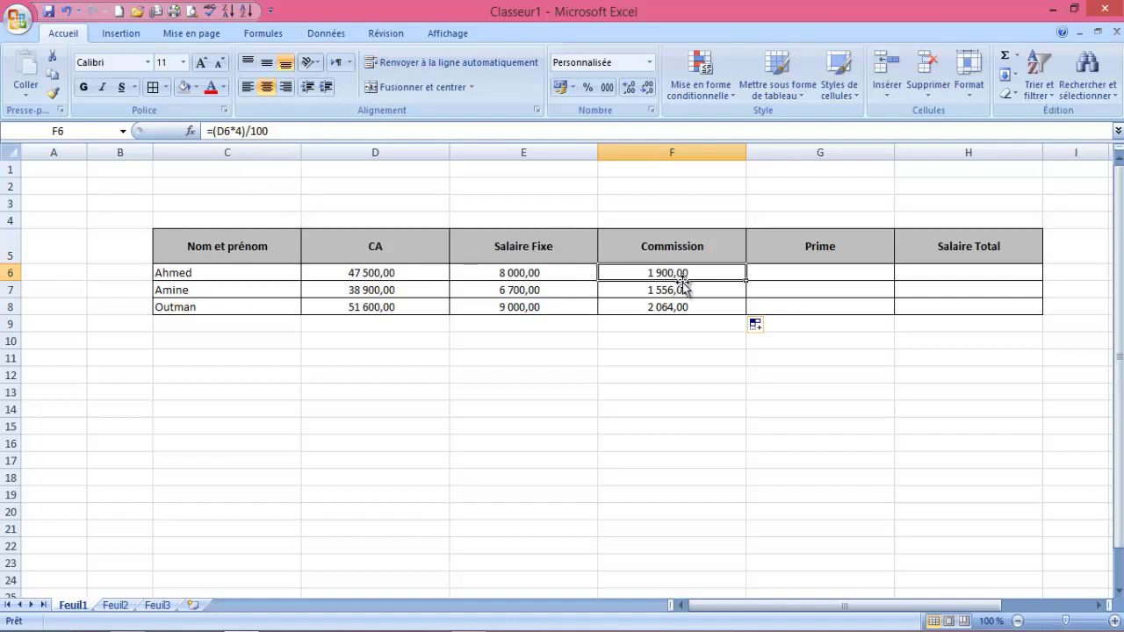
{"action": "left_click", "coordinate": [366, 290]}
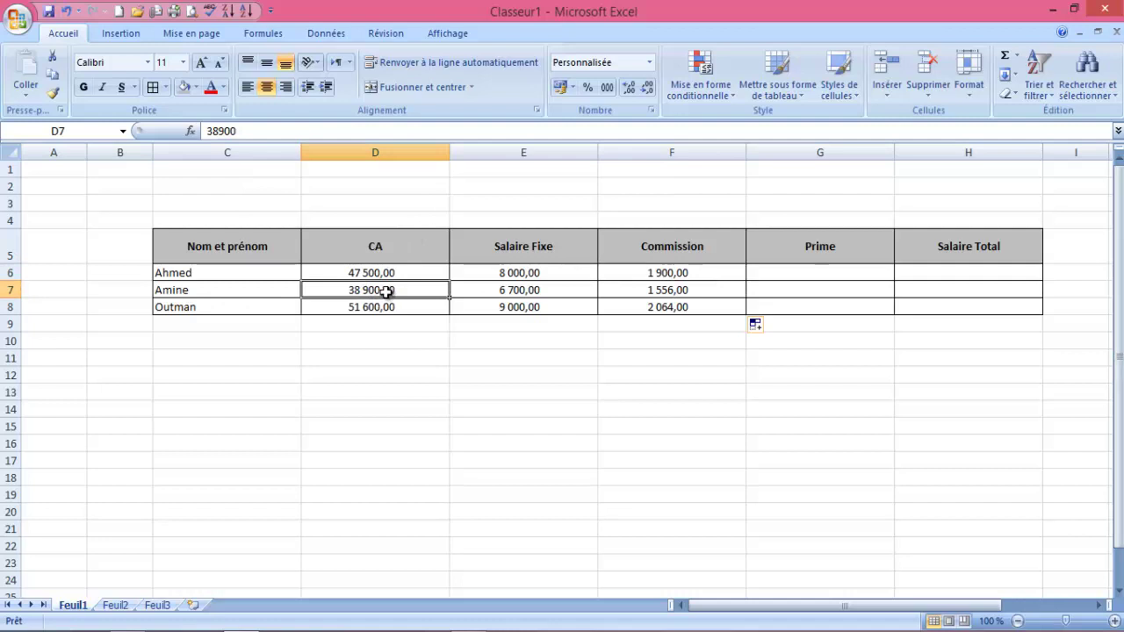
{"action": "left_click", "coordinate": [684, 291]}
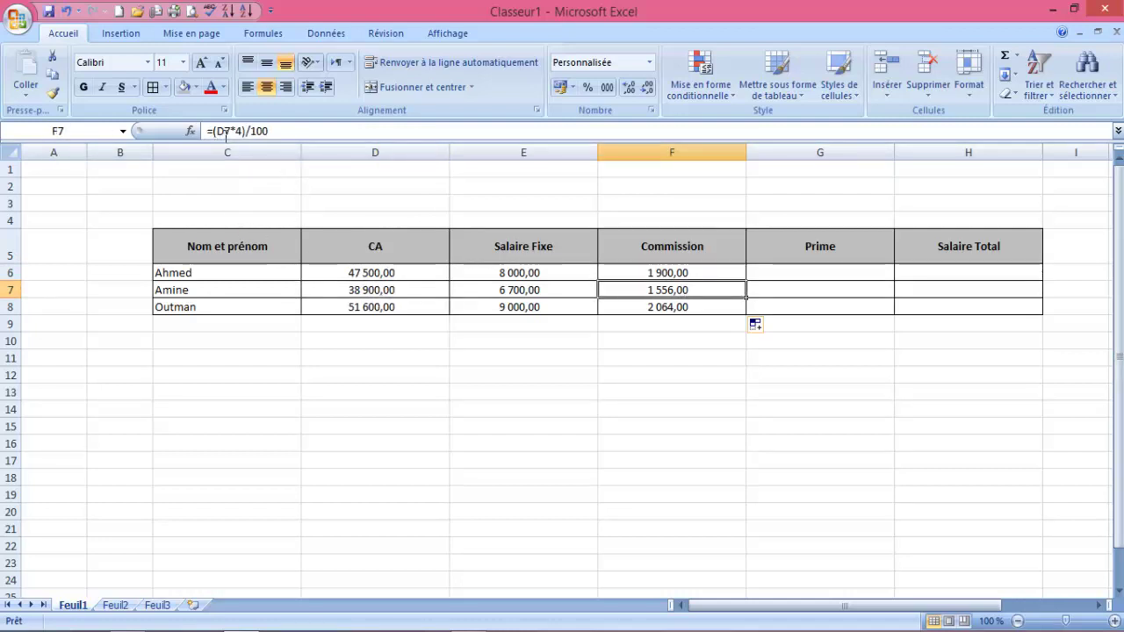
{"action": "left_click", "coordinate": [384, 304]}
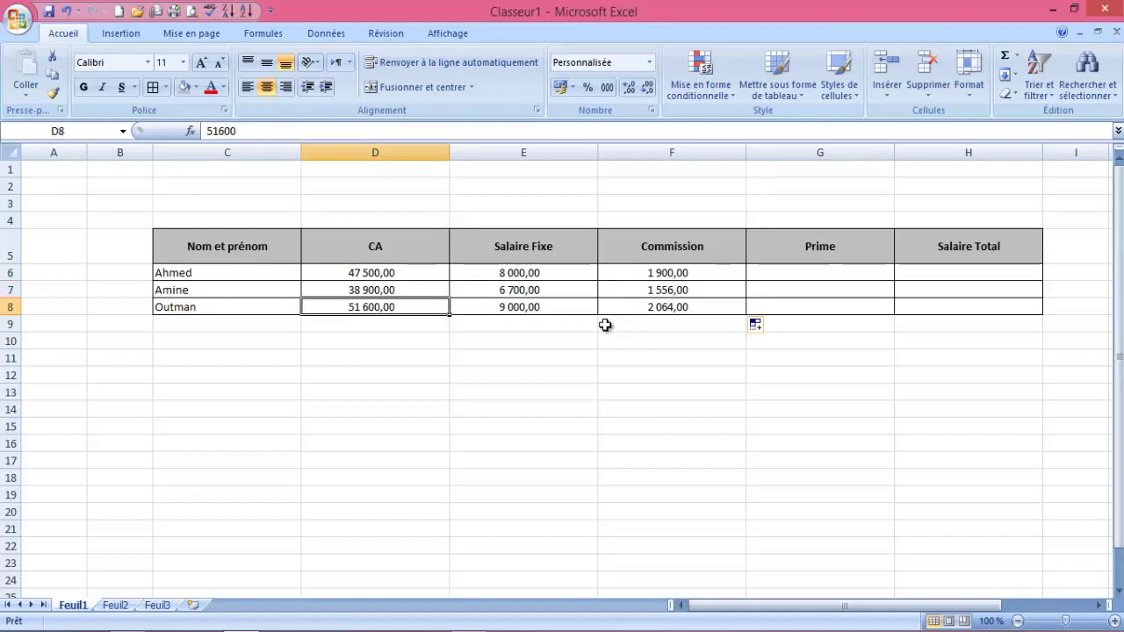
{"action": "left_click", "coordinate": [690, 305]}
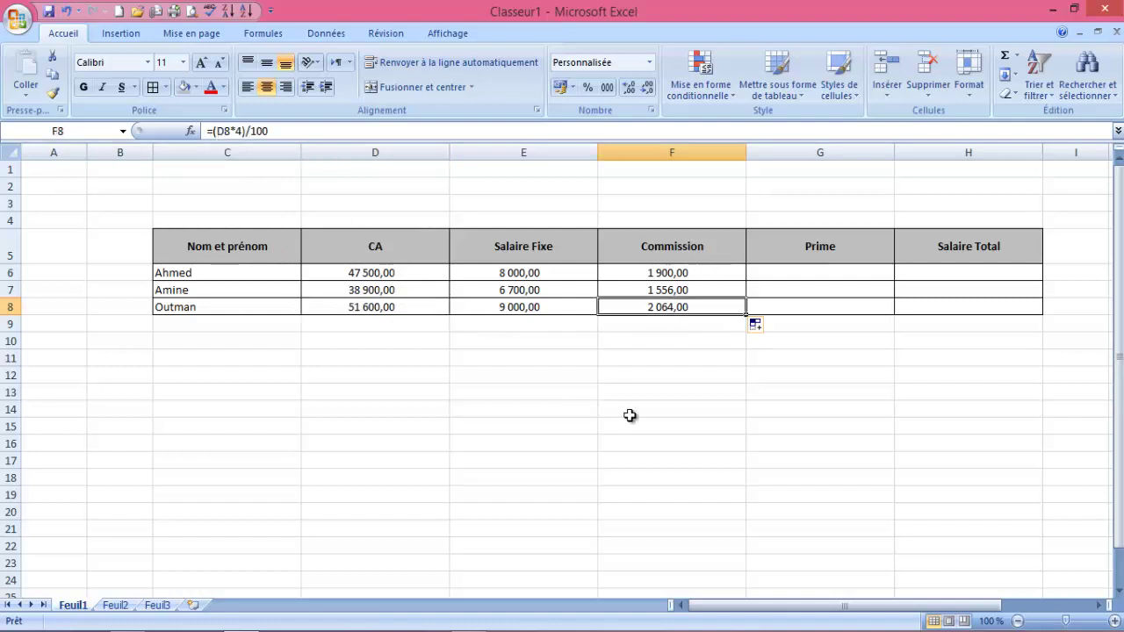
{"action": "left_click", "coordinate": [666, 413]}
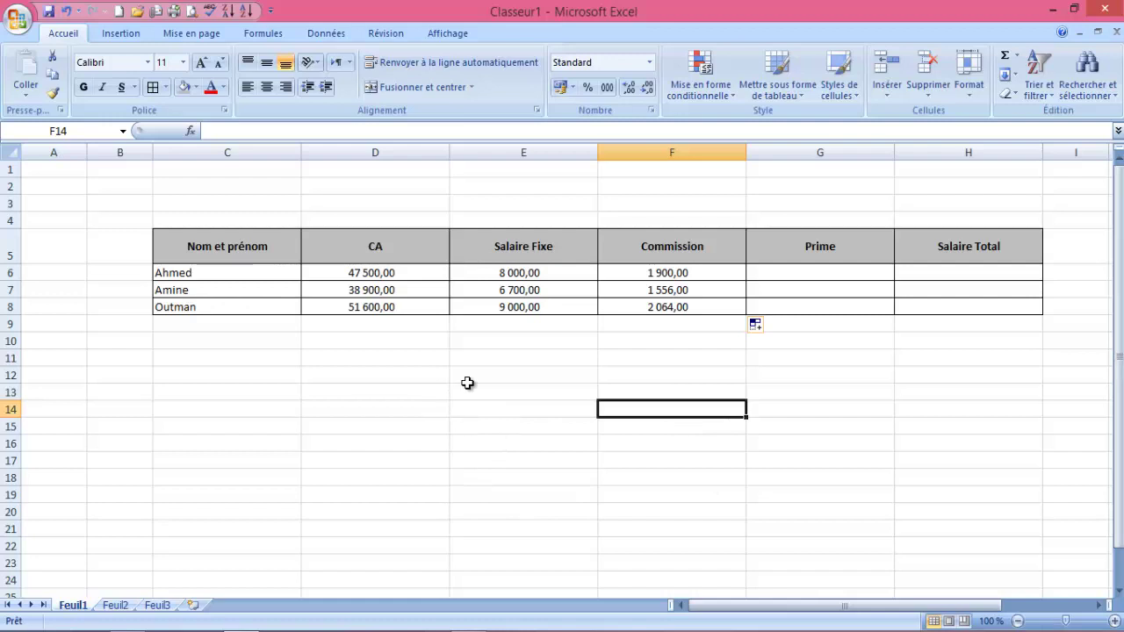
Step: Enter the label Prime in D13 with a 4% rate in E13, and clear the commission values in F6:F8
{"action": "left_click", "coordinate": [434, 395]}
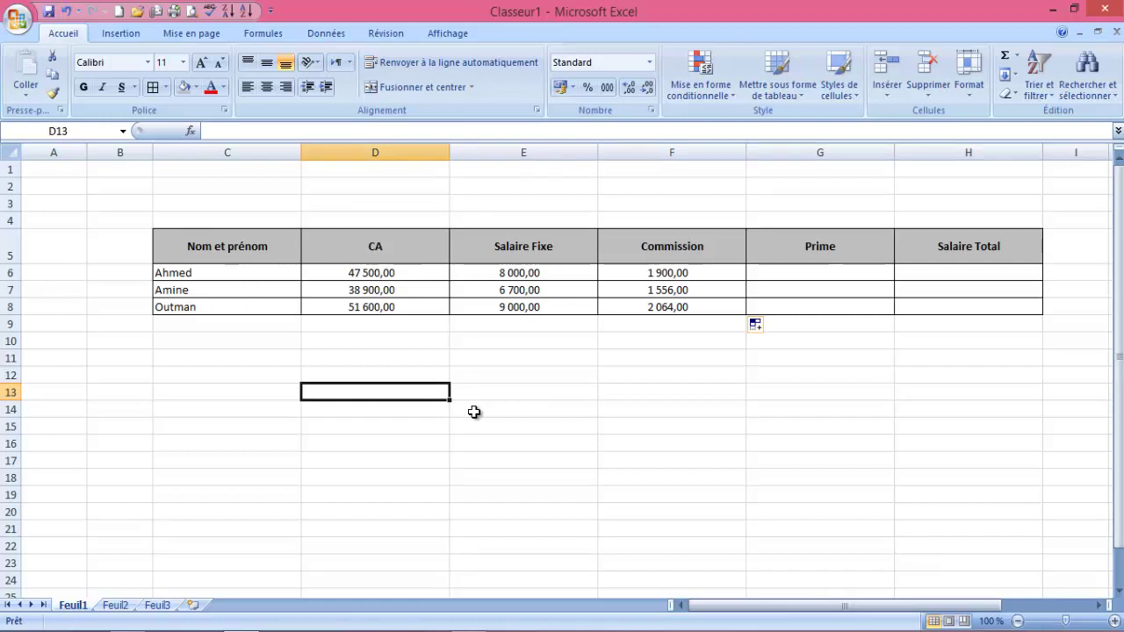
{"action": "type", "text": "Prime"}
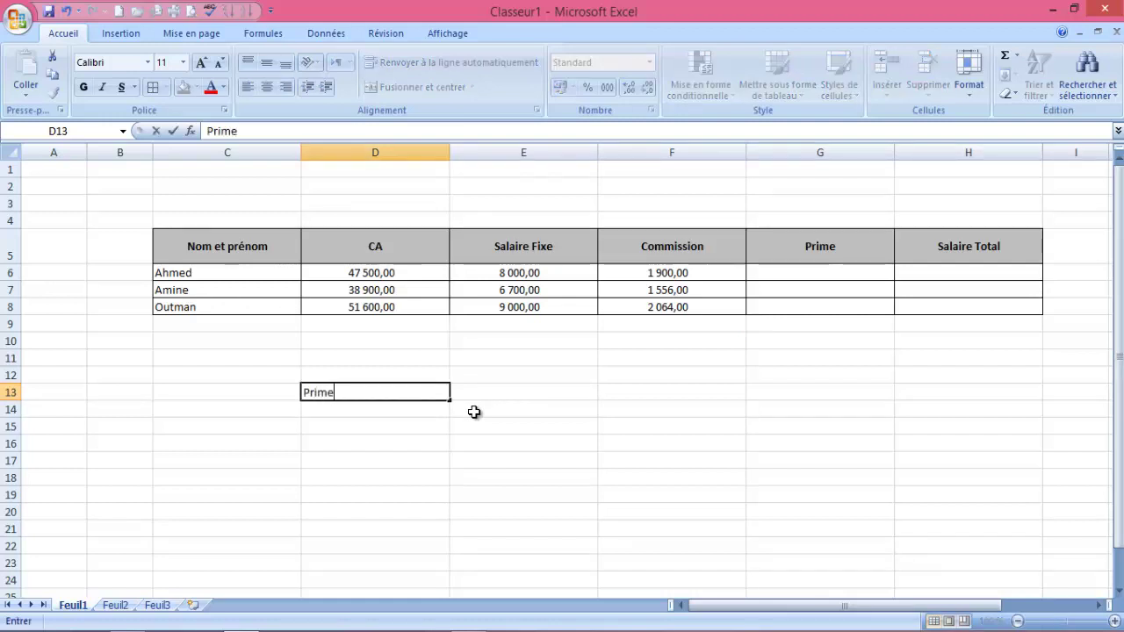
{"action": "key", "text": "Tab"}
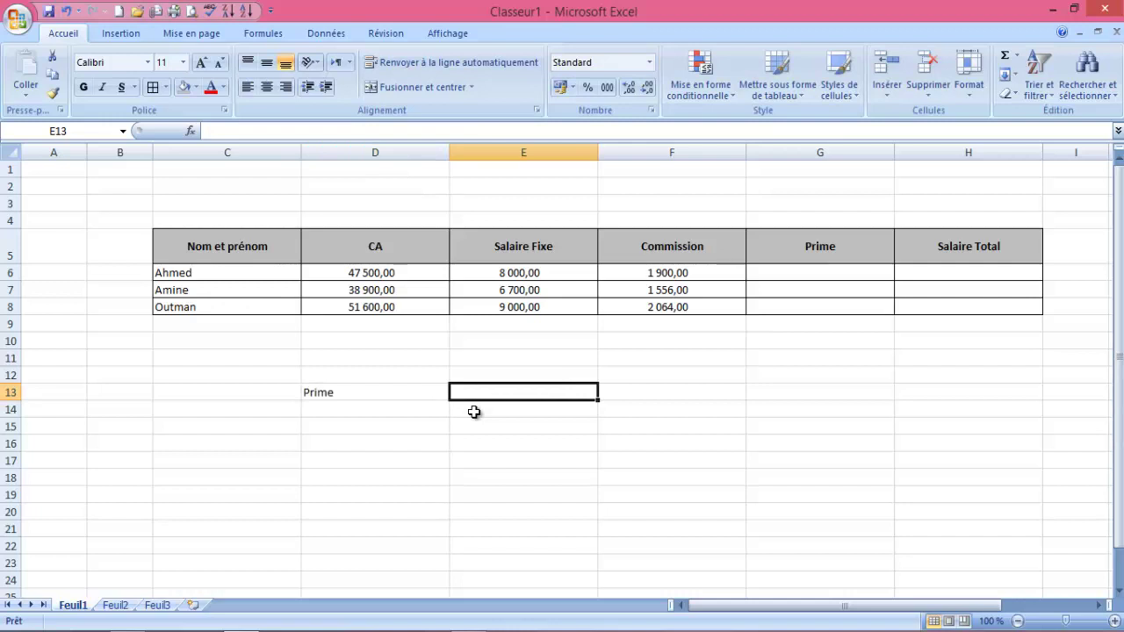
{"action": "type", "text": "4"}
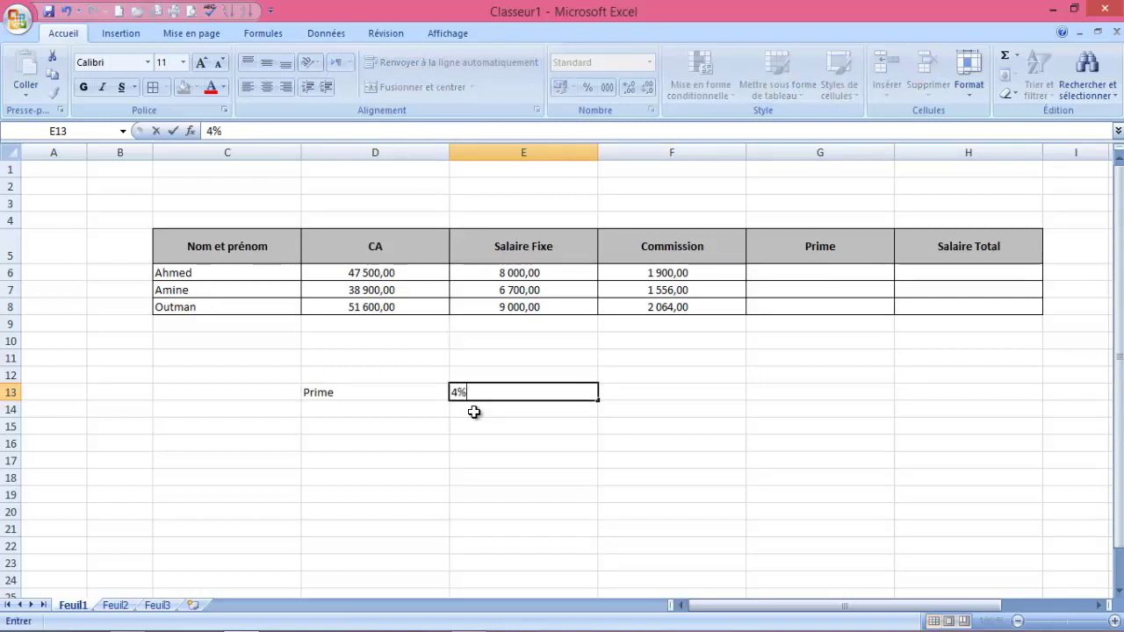
{"action": "key", "text": "Return"}
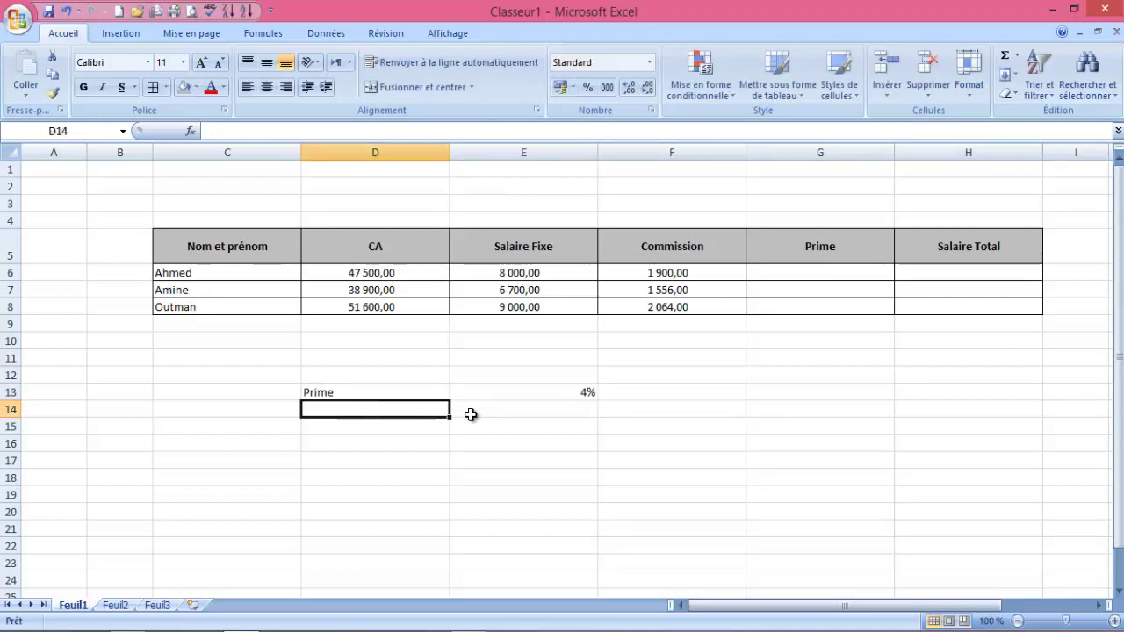
{"action": "left_click_drag", "start_coordinate": [714, 278], "coordinate": [708, 307]}
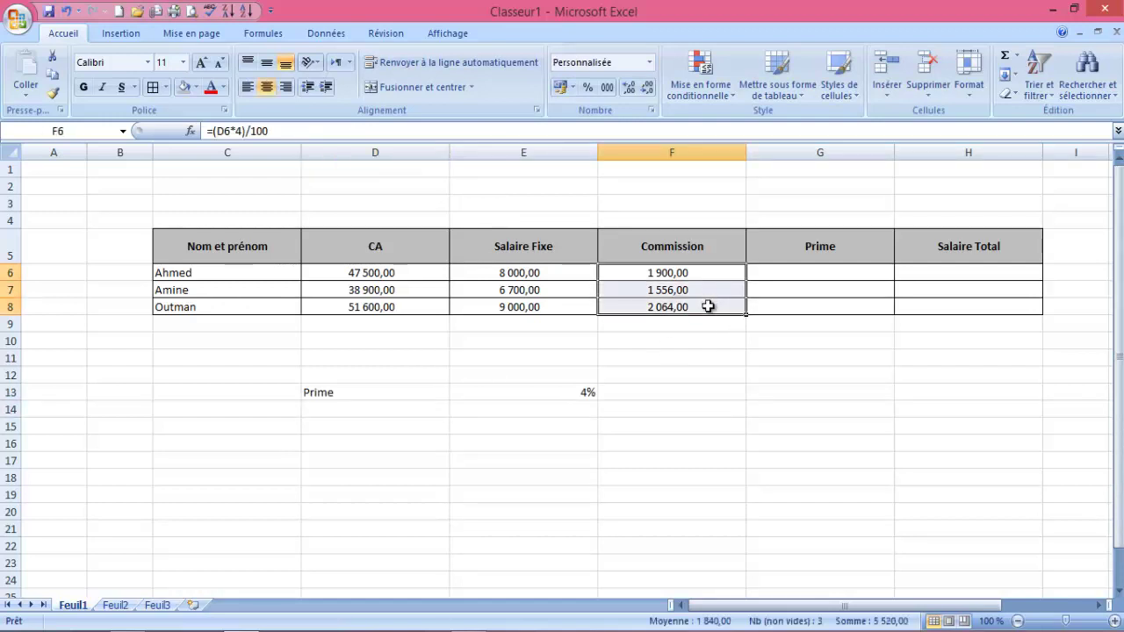
{"action": "key", "text": "Delete"}
Step: Enter =D6*E13 in F6 for a 1 900,00 commission and fill it down to F8
{"action": "left_click", "coordinate": [572, 396]}
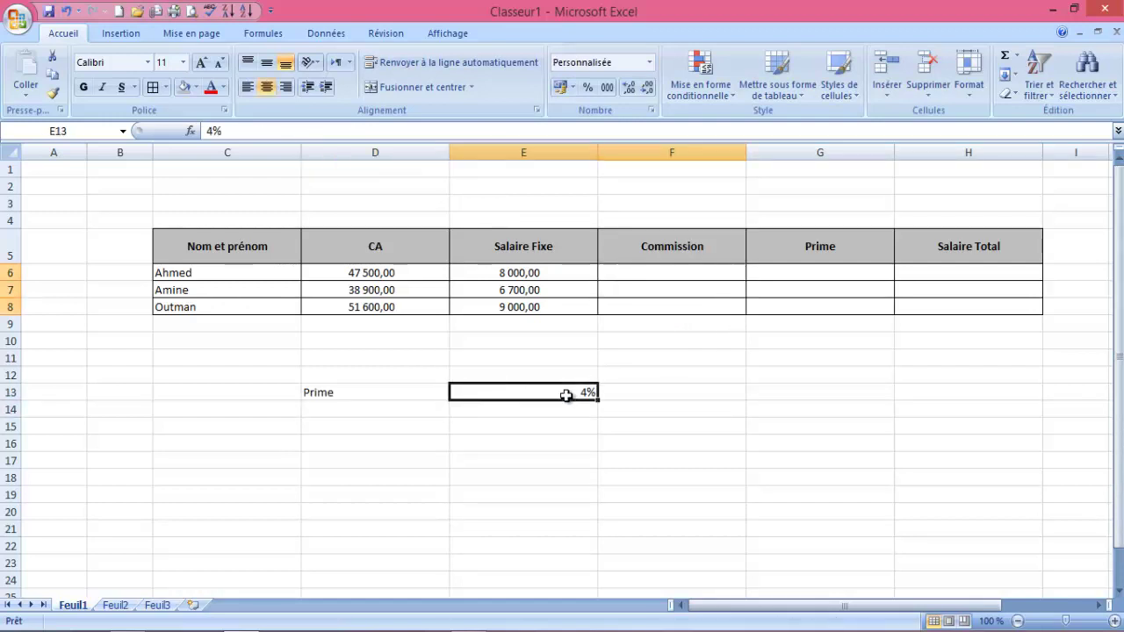
{"action": "left_click", "coordinate": [672, 272]}
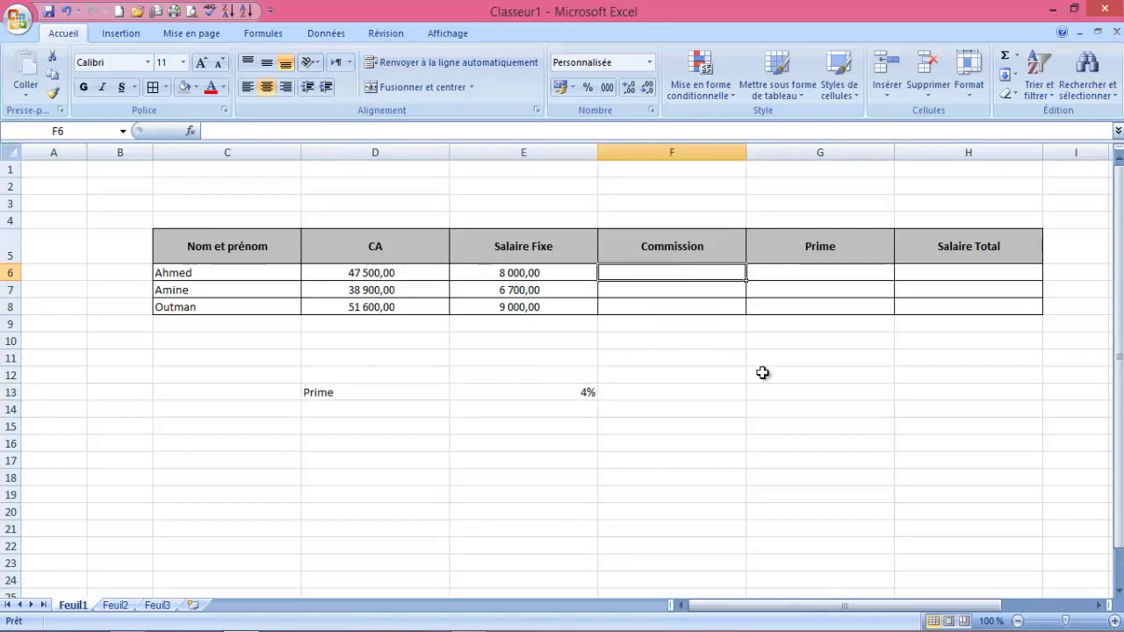
{"action": "type", "text": "="}
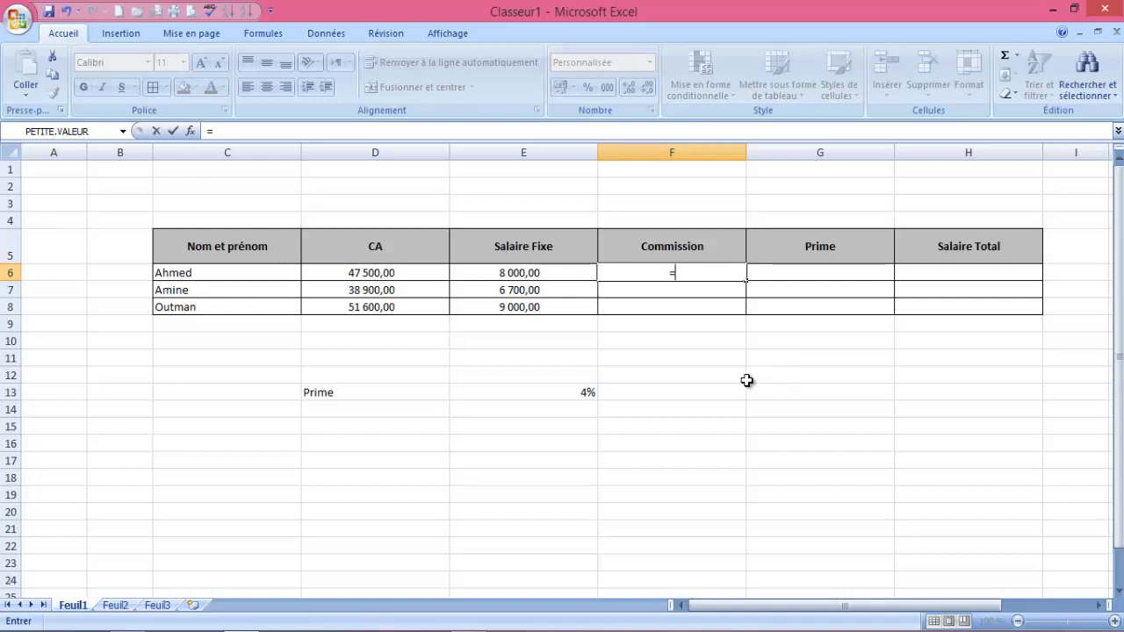
{"action": "left_click", "coordinate": [399, 273]}
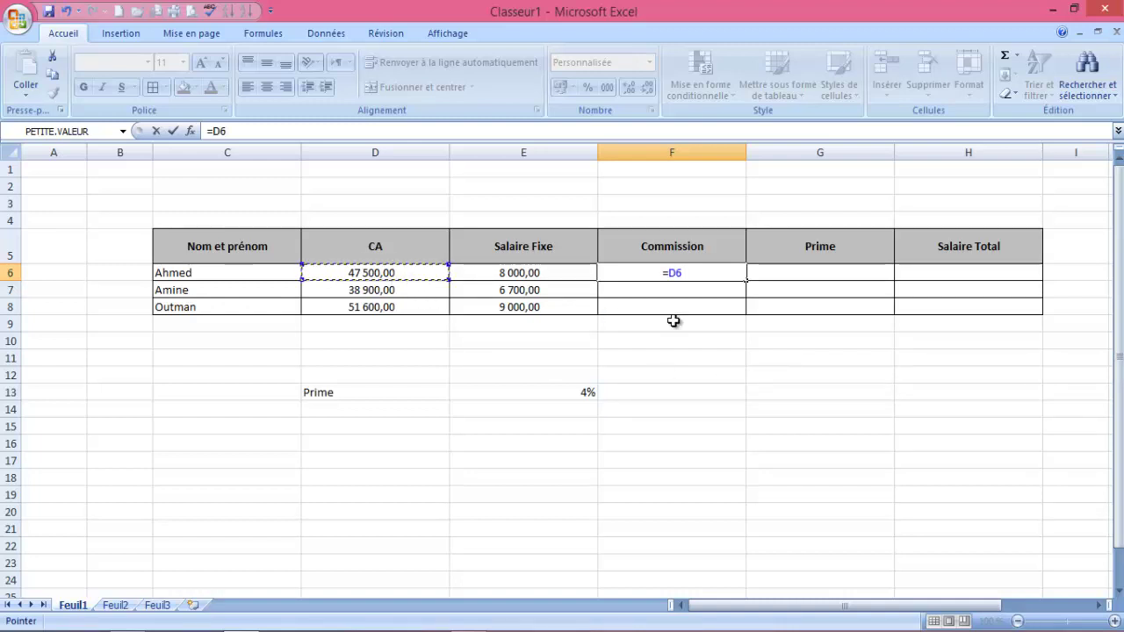
{"action": "type", "text": "*"}
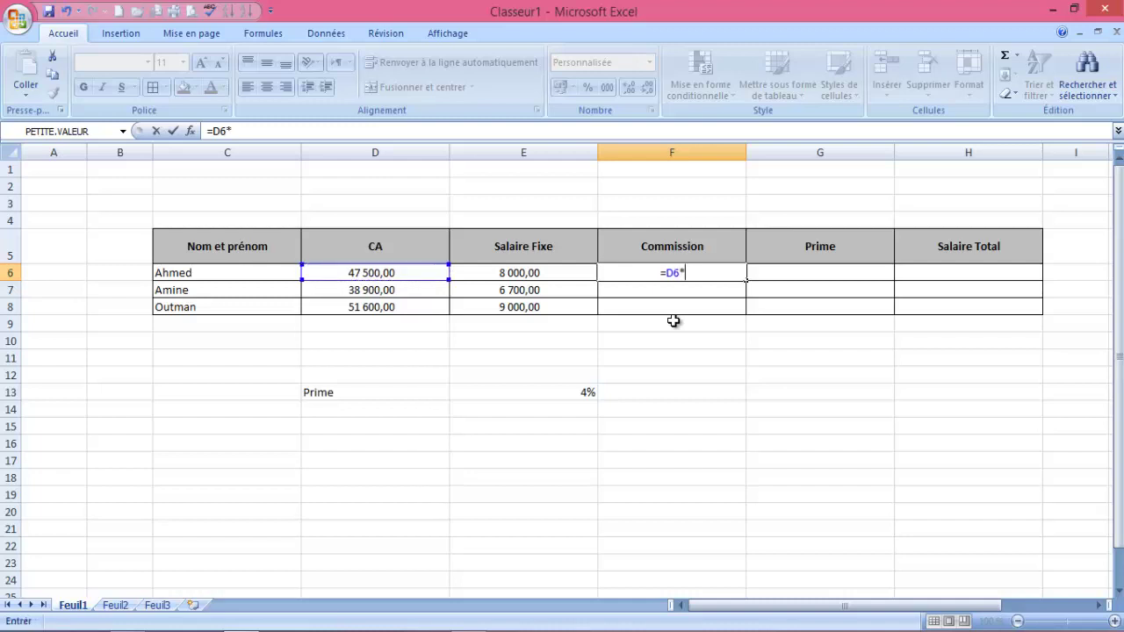
{"action": "left_click", "coordinate": [576, 393]}
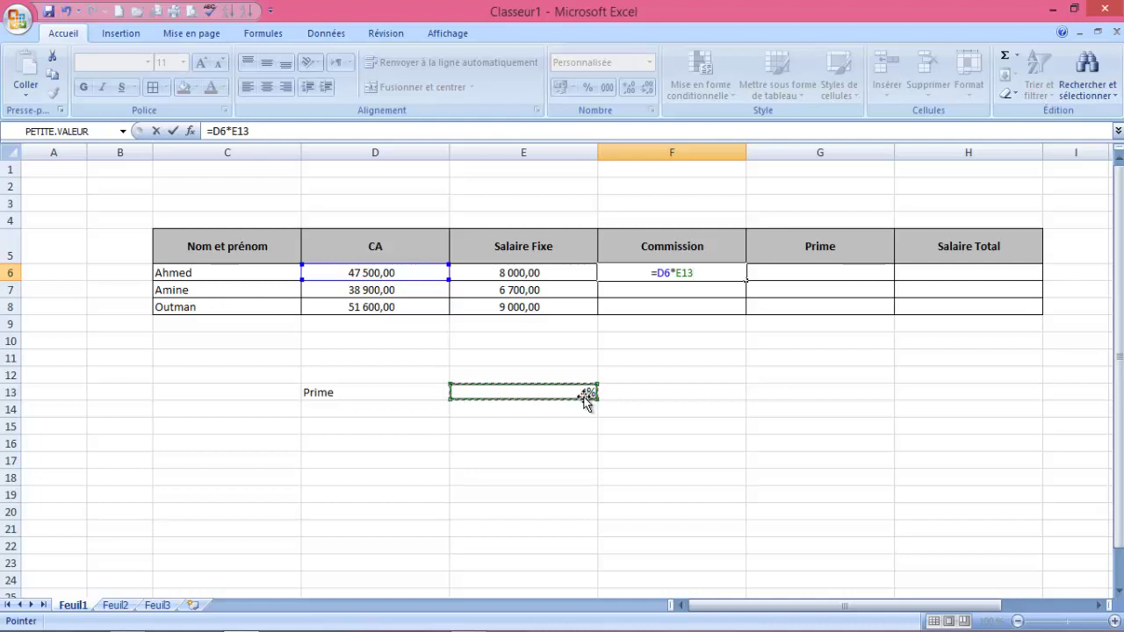
{"action": "key", "text": "Return"}
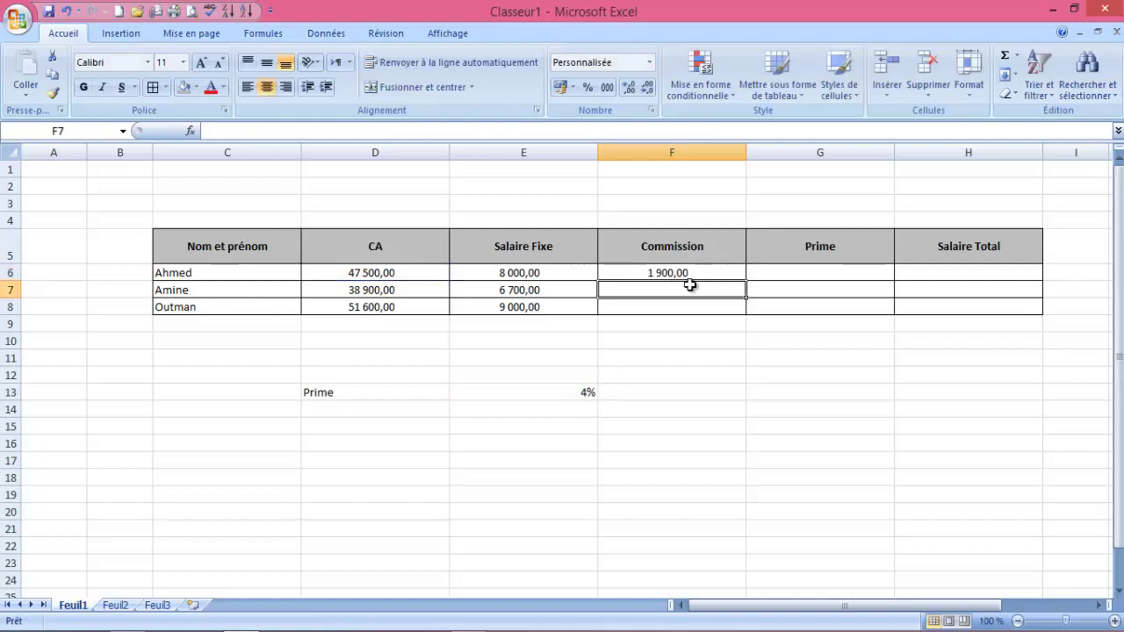
{"action": "left_click", "coordinate": [698, 274]}
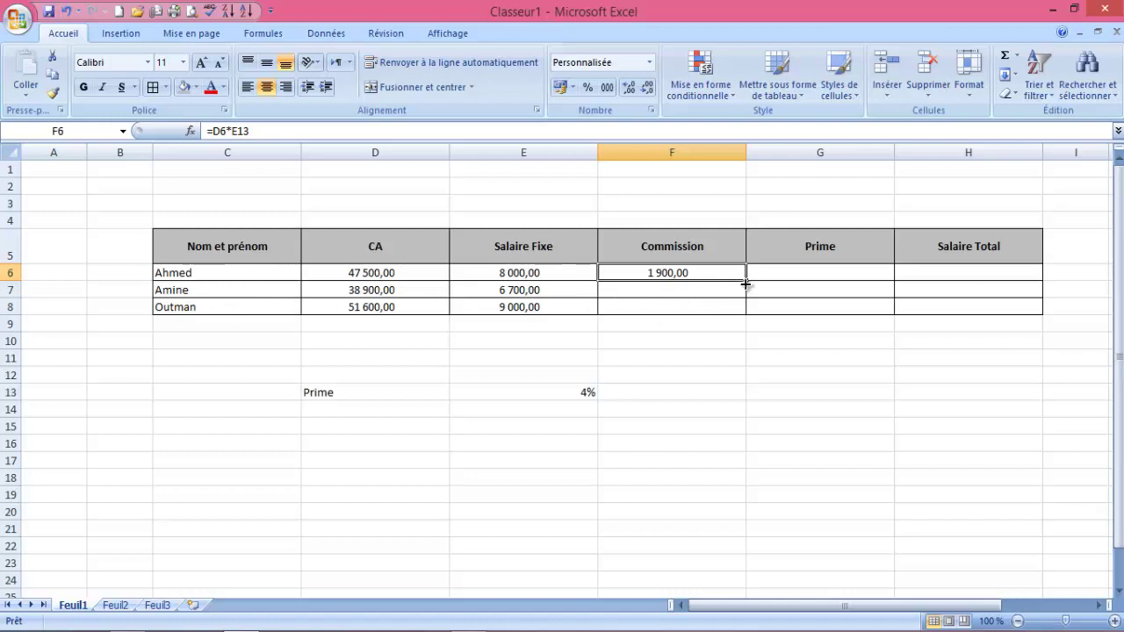
{"action": "left_click_drag", "start_coordinate": [746, 280], "coordinate": [734, 326]}
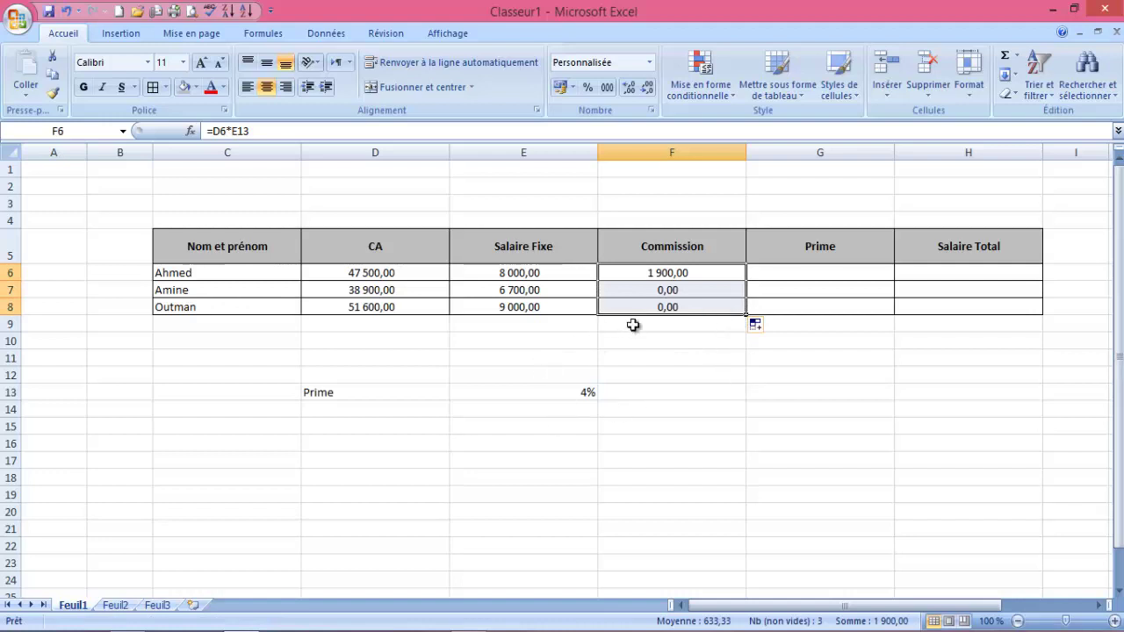
Step: Check F7's copied formula against the E13 rate to find why it shows 0,00, then edit F6
{"action": "left_click", "coordinate": [669, 273]}
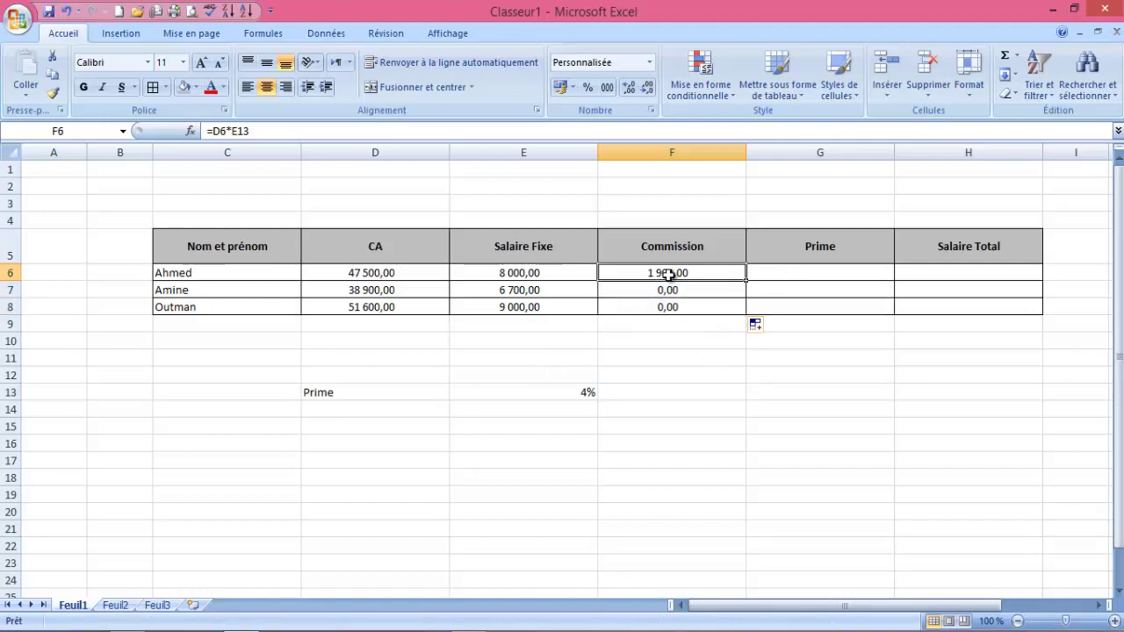
{"action": "left_click", "coordinate": [665, 289]}
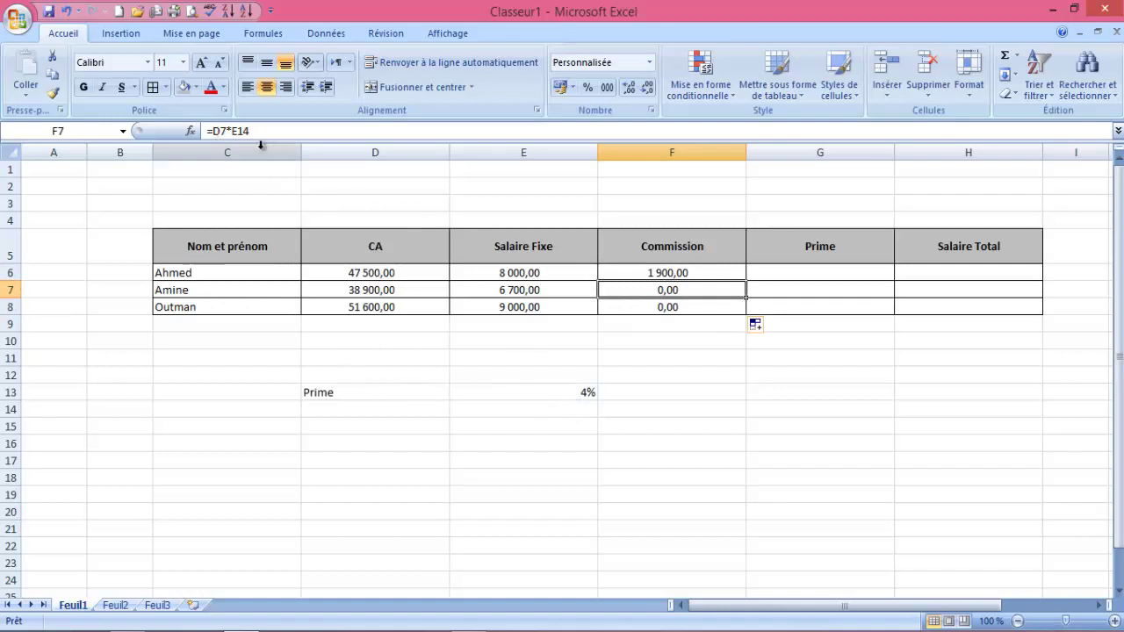
{"action": "left_click", "coordinate": [527, 392]}
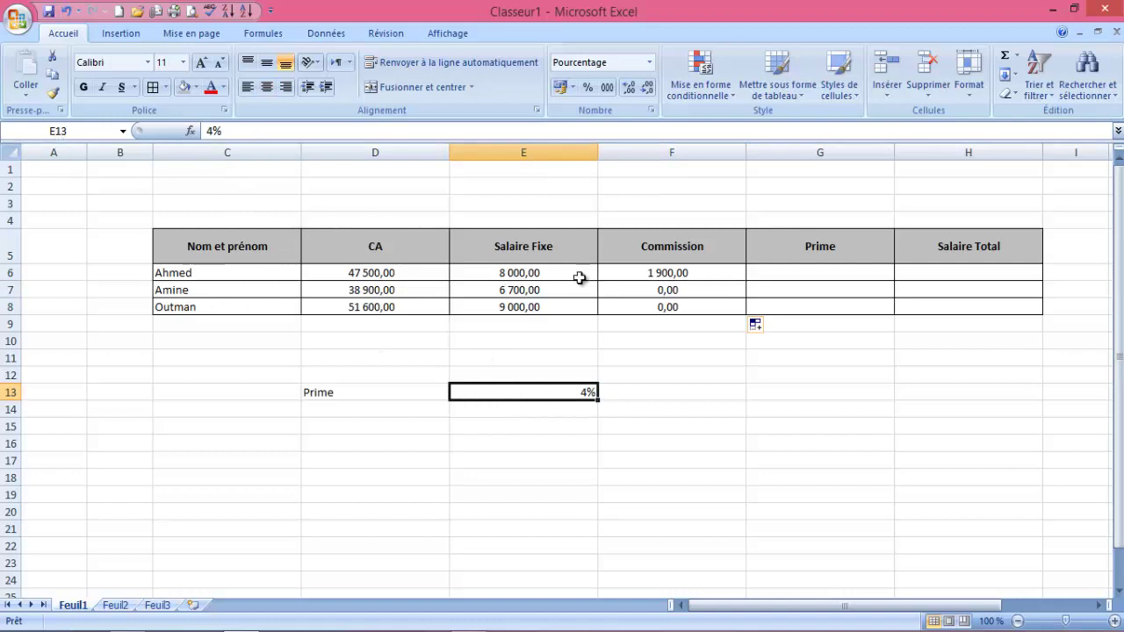
{"action": "left_click", "coordinate": [697, 272]}
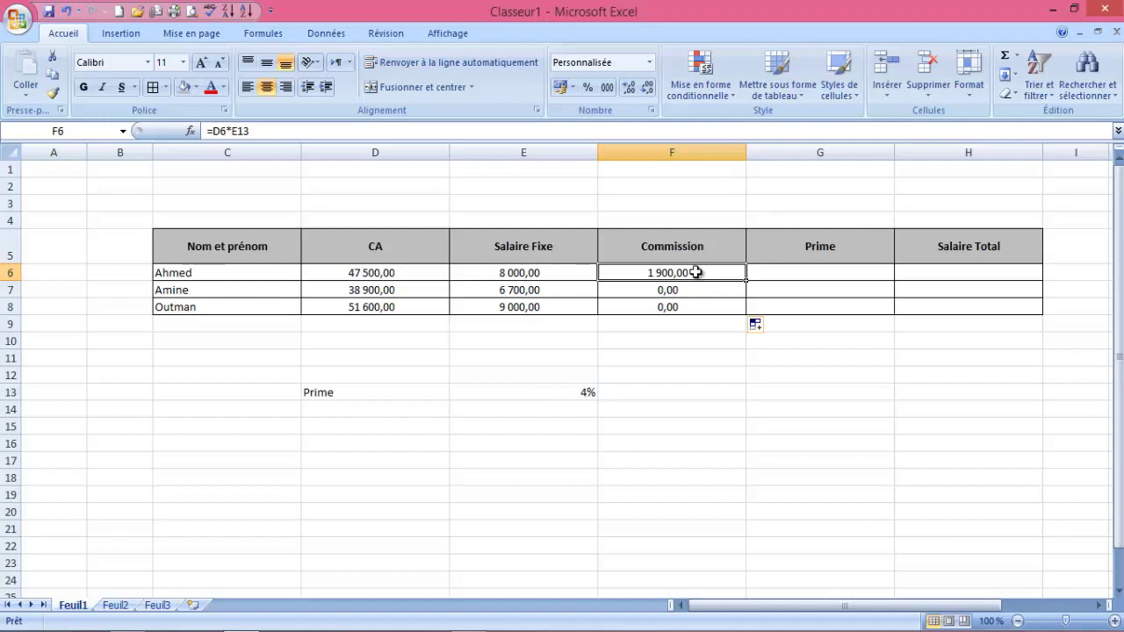
{"action": "left_click", "coordinate": [230, 131]}
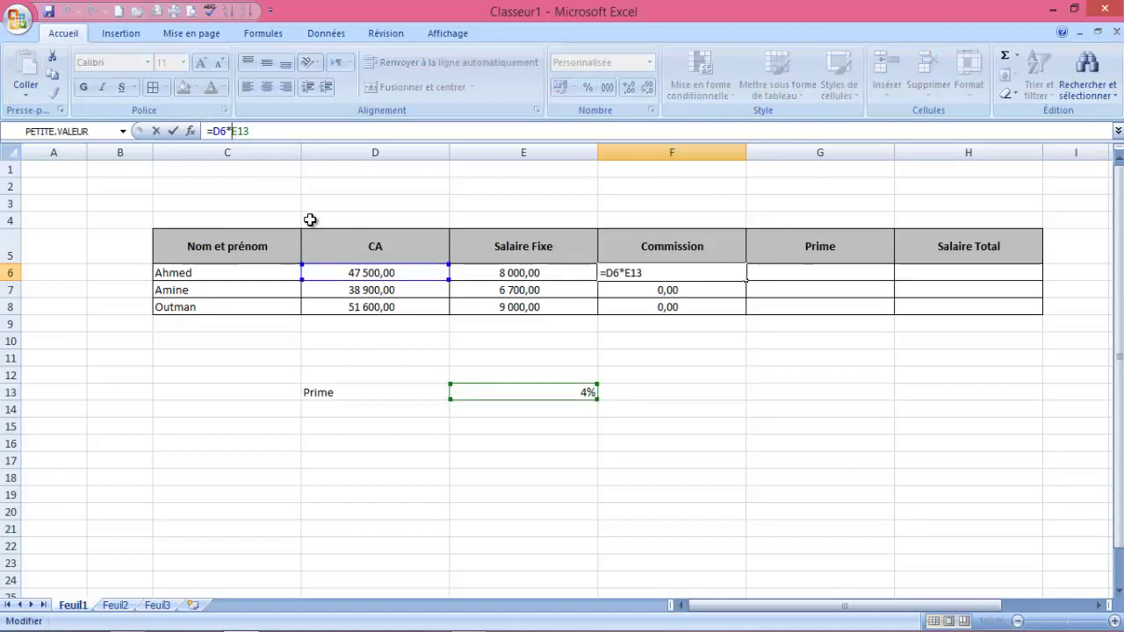
Step: Change F6 to =D6*$E$13 and fill it down, giving 1 556,00 and 2 064,00 in F7:F8
{"action": "type", "text": "$E"}
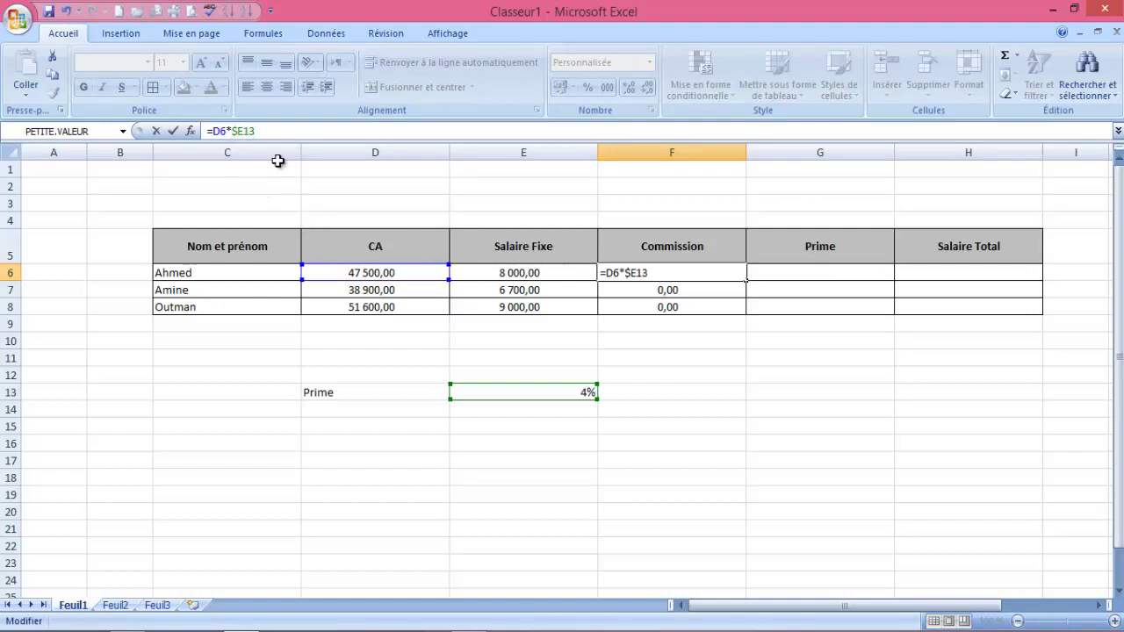
{"action": "type", "text": "$"}
{"action": "key", "text": "Return"}
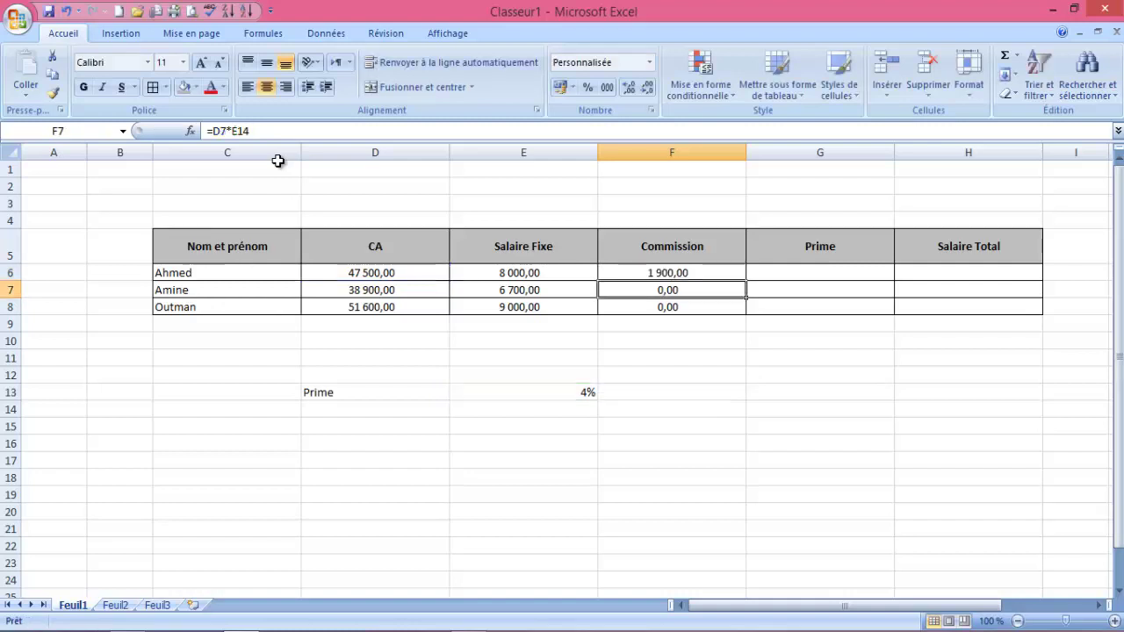
{"action": "left_click", "coordinate": [737, 274]}
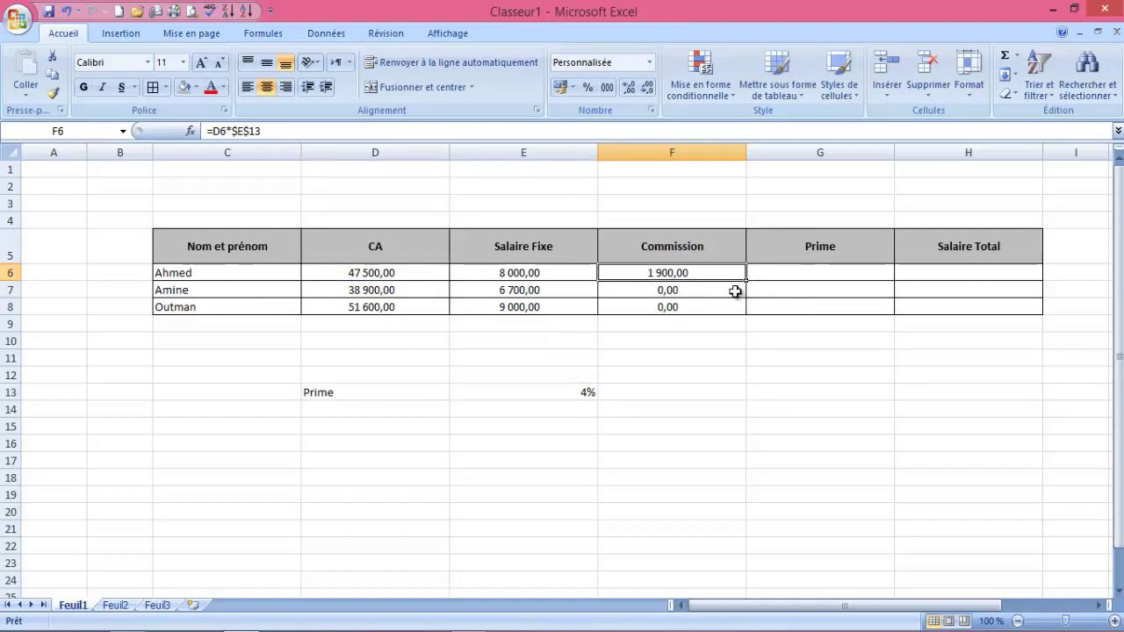
{"action": "left_click_drag", "start_coordinate": [746, 281], "coordinate": [747, 314]}
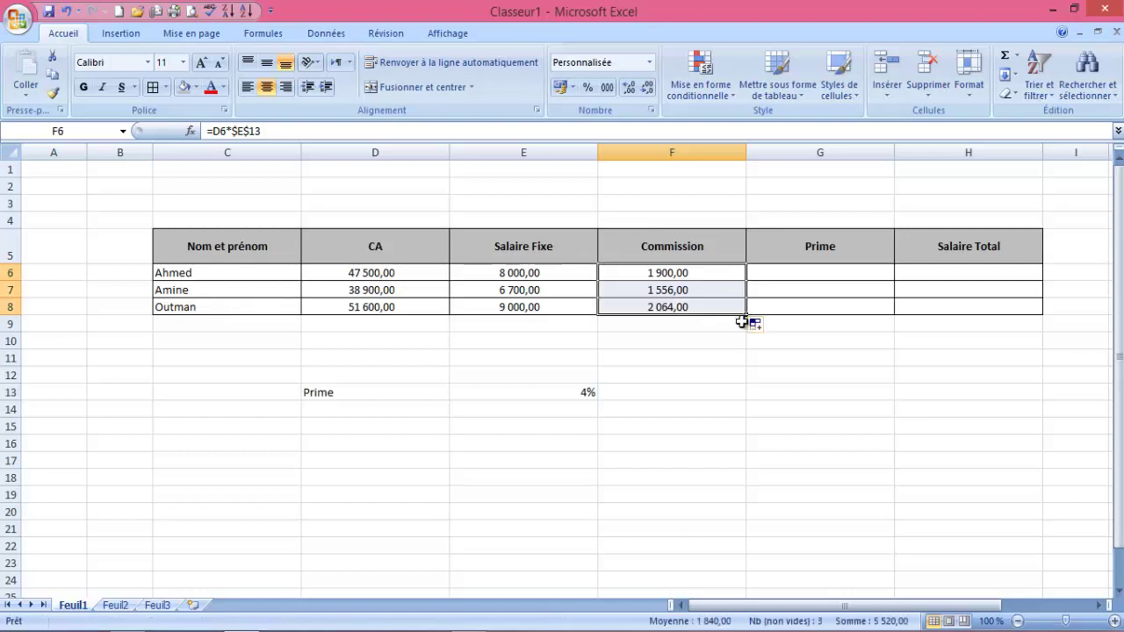
{"action": "left_click", "coordinate": [705, 309]}
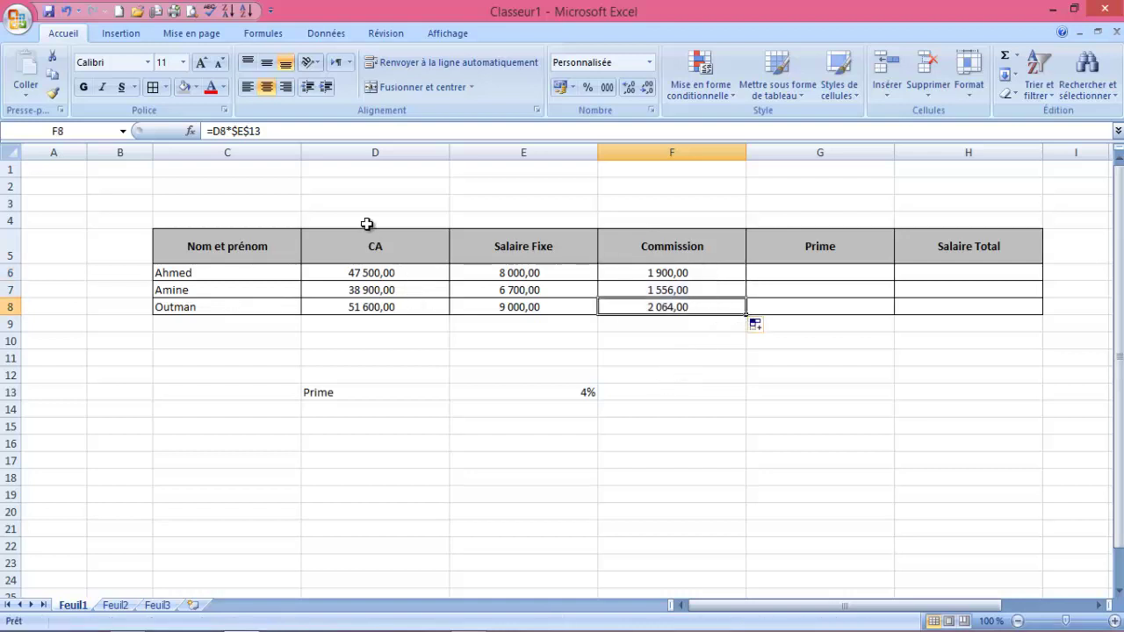
Step: Review the E13 rate and the E6 fixed salary, then select the Prime cell G6
{"action": "left_click", "coordinate": [547, 393]}
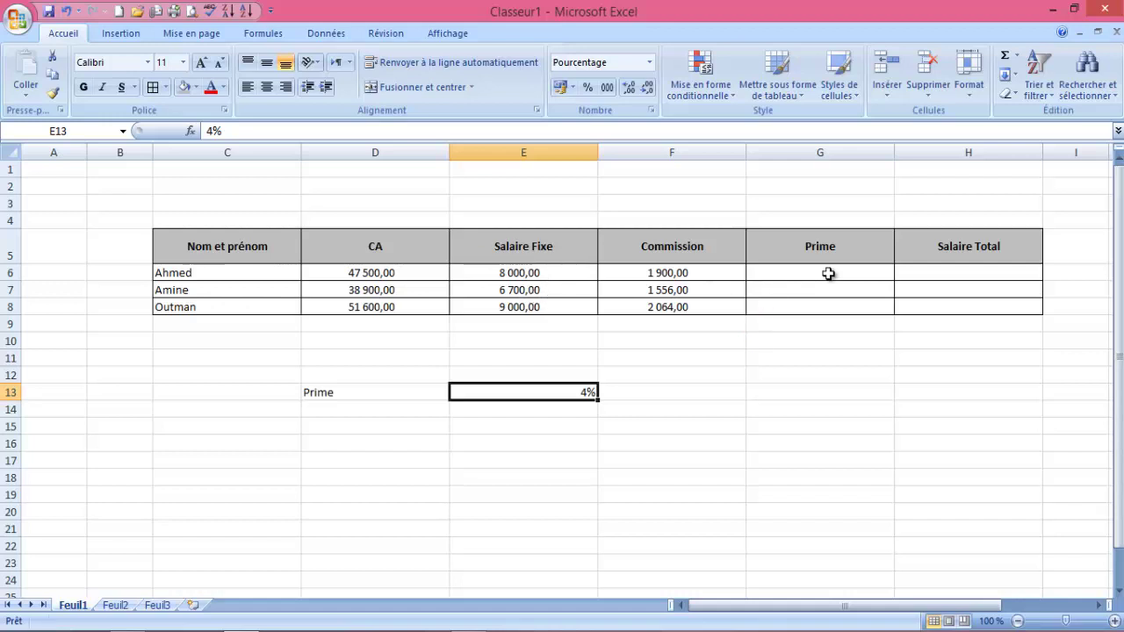
{"action": "left_click", "coordinate": [548, 265]}
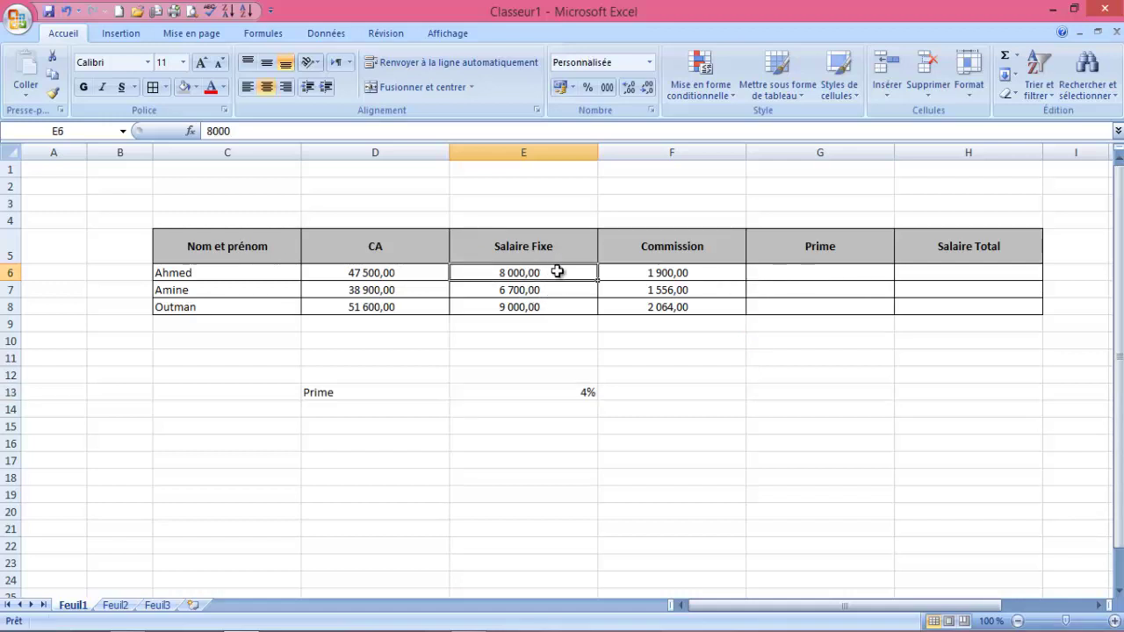
{"action": "left_click", "coordinate": [841, 276]}
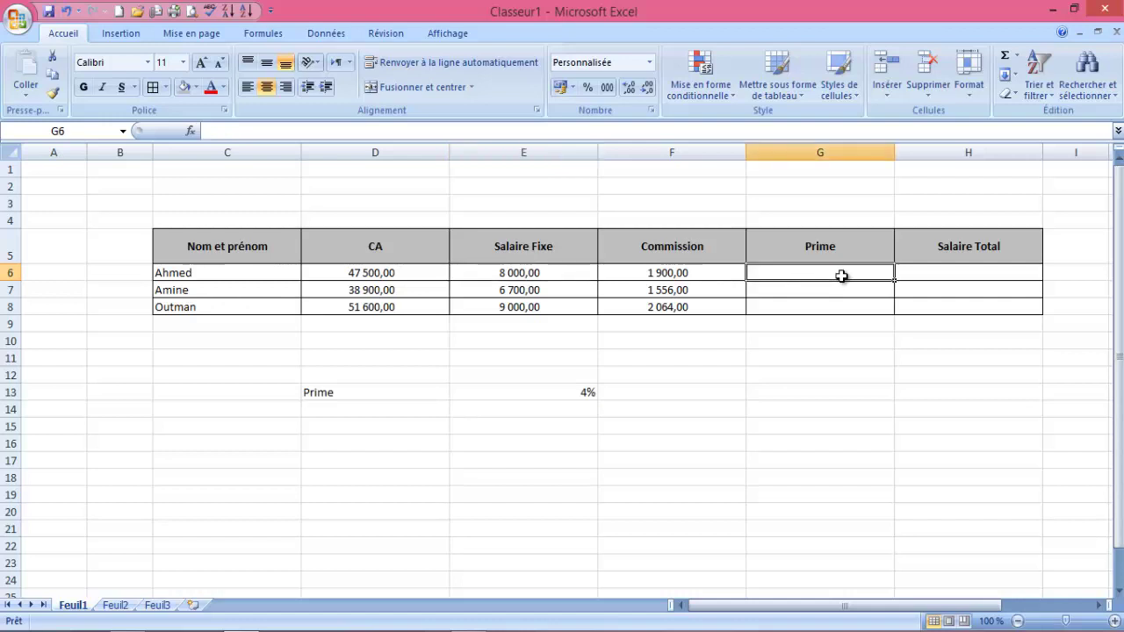
{"action": "type", "text": "="}
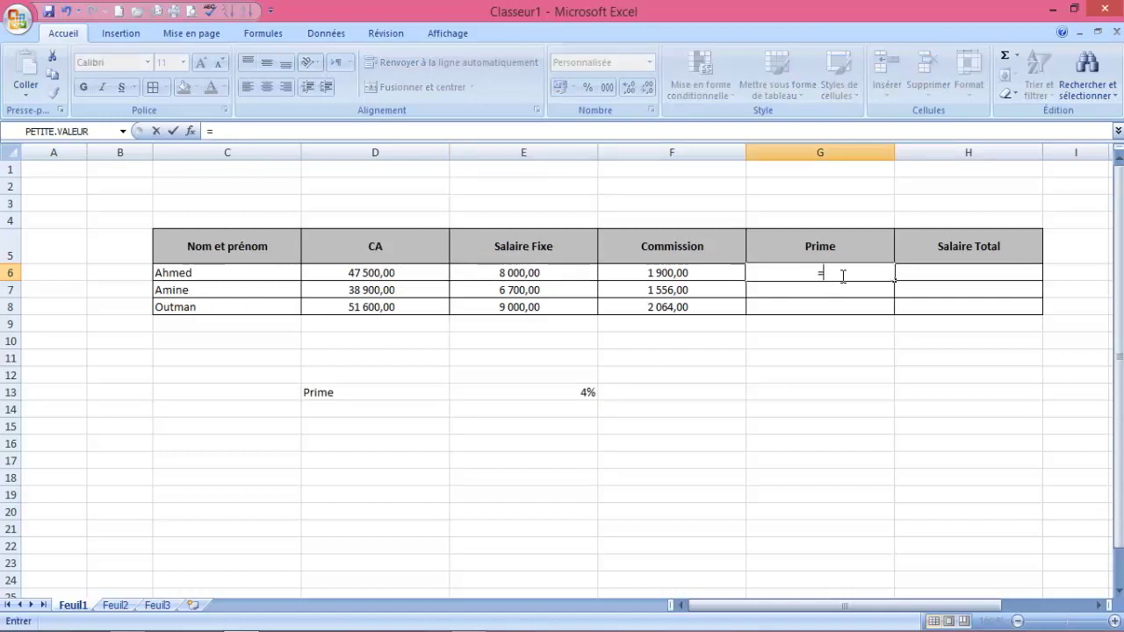
{"action": "key", "text": "Escape"}
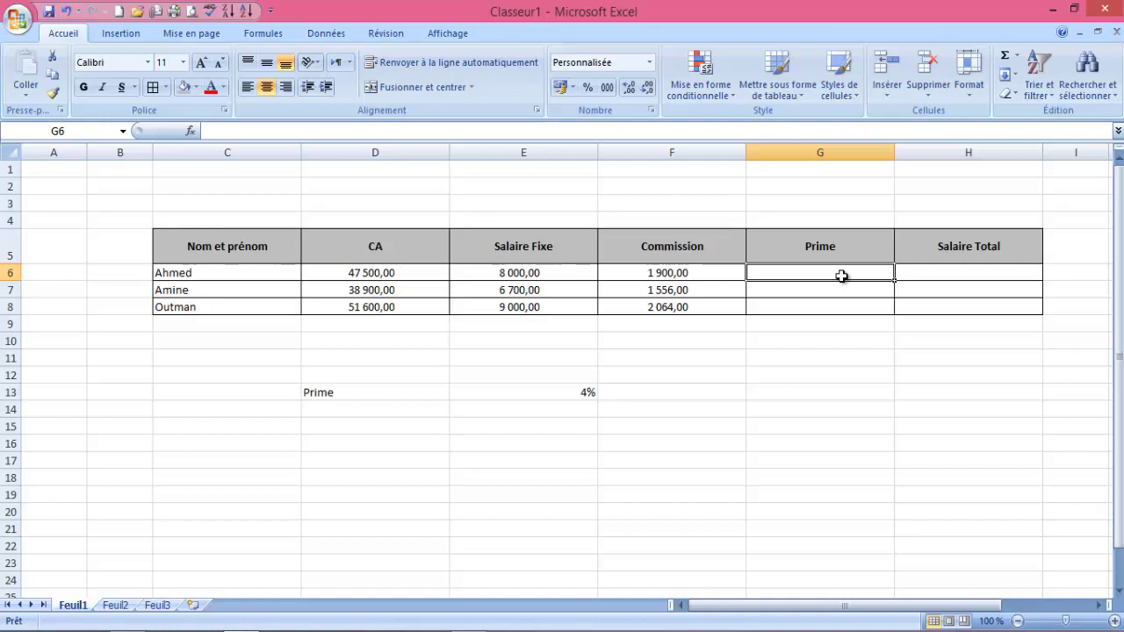
Step: Enter =SI(E6<=7000;800;400) in G6, giving a Prime of 400,00
{"action": "type", "text": "="}
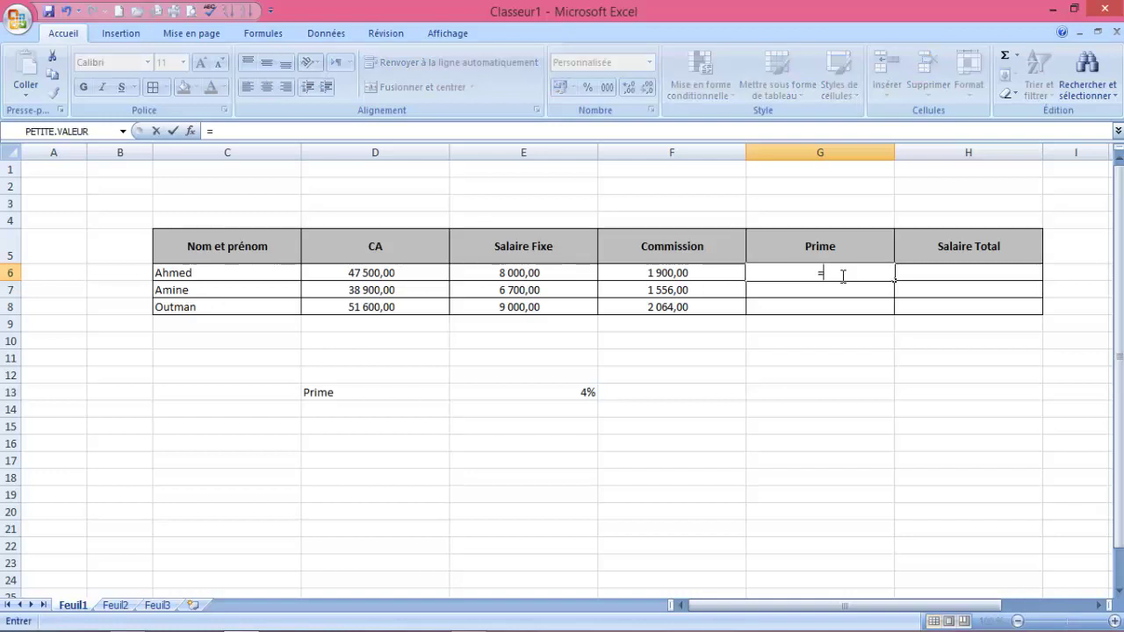
{"action": "type", "text": "si"}
{"action": "type", "text": "("}
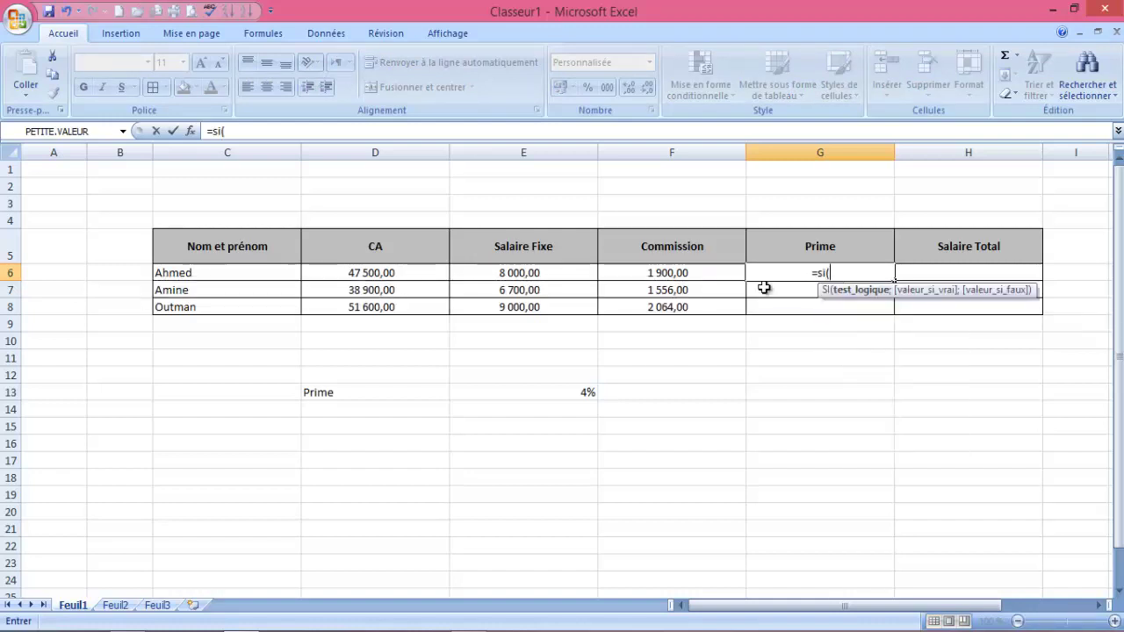
{"action": "left_click", "coordinate": [566, 274]}
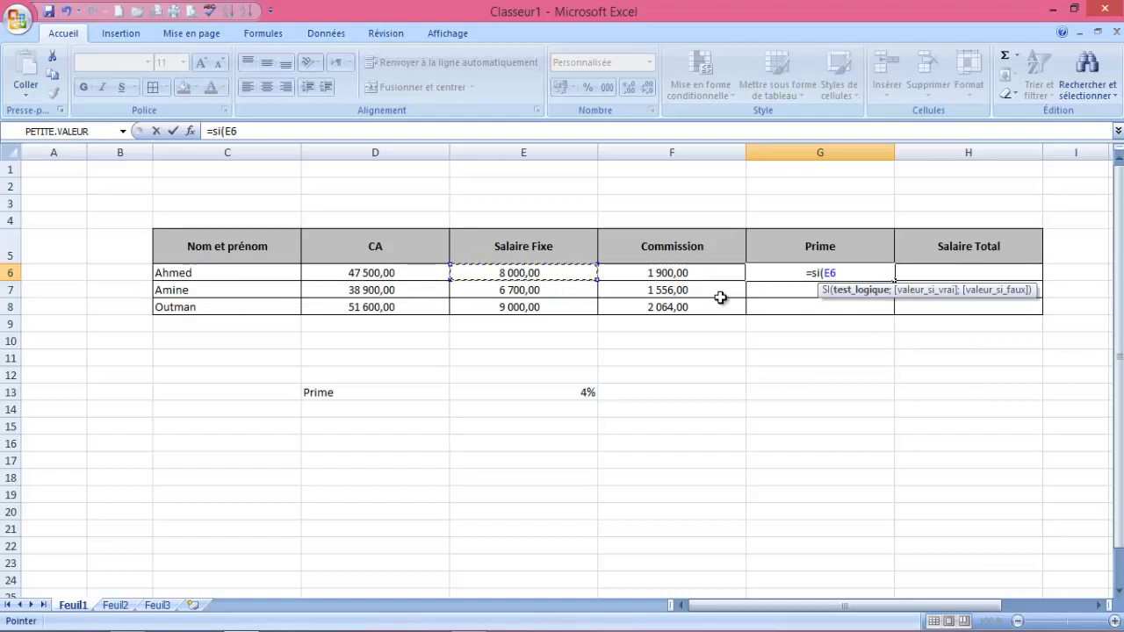
{"action": "type", "text": "<"}
{"action": "type", "text": "="}
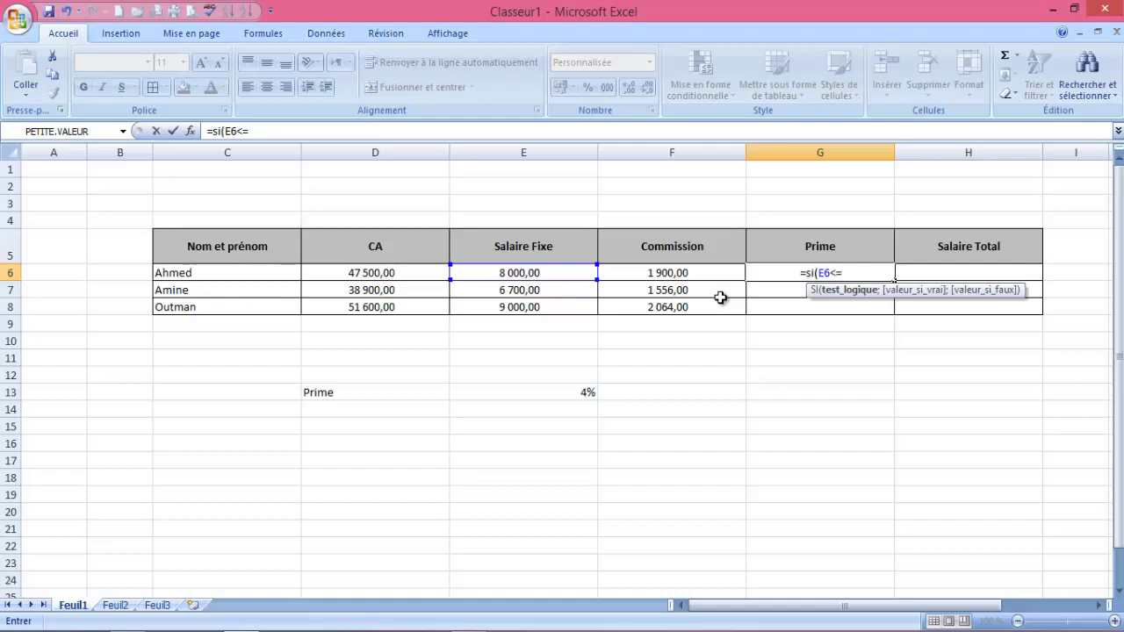
{"action": "type", "text": "7"}
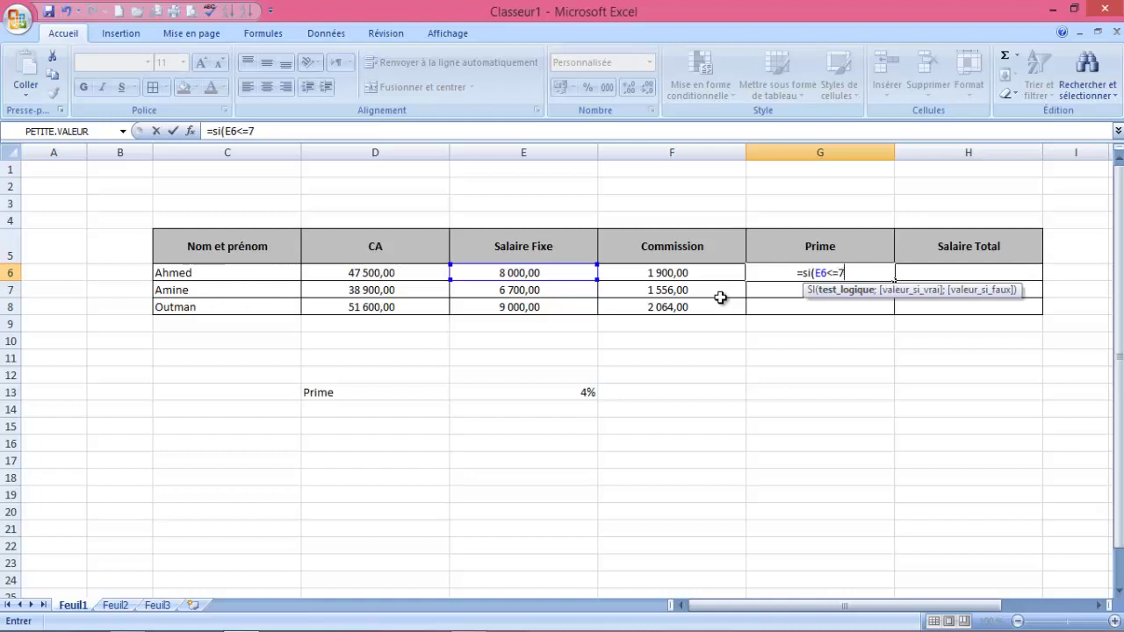
{"action": "type", "text": "000"}
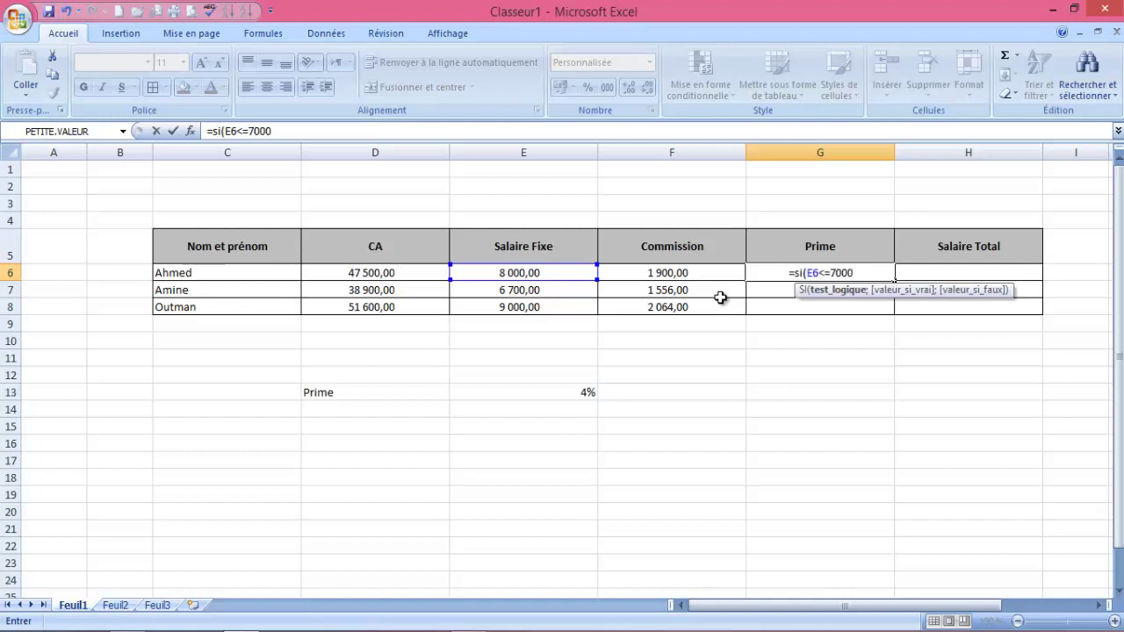
{"action": "type", "text": ";"}
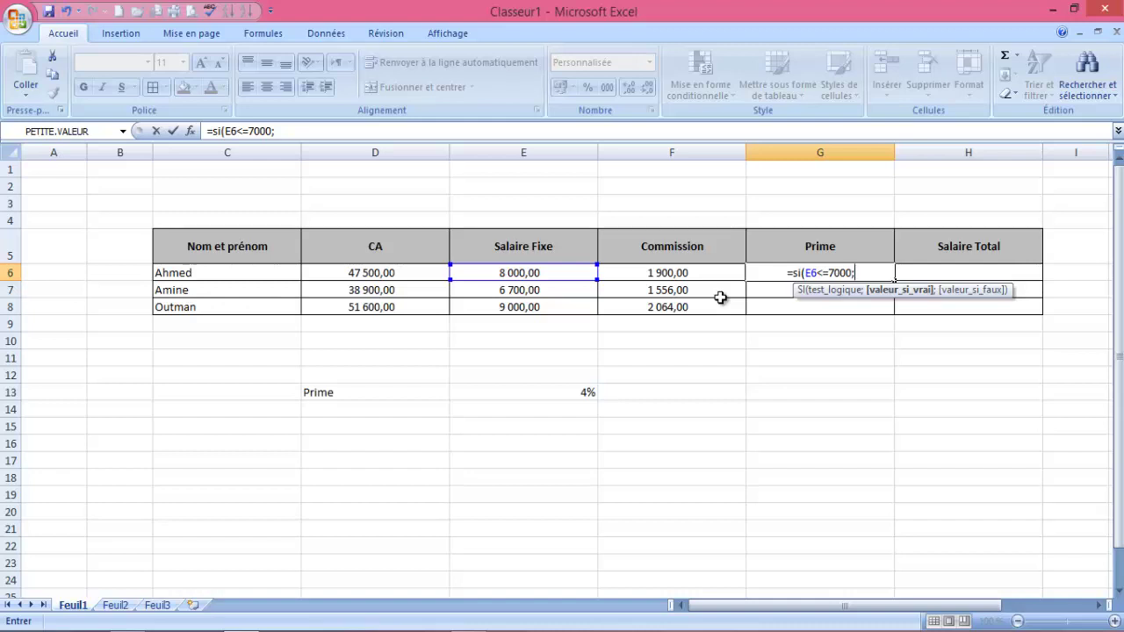
{"action": "type", "text": "80"}
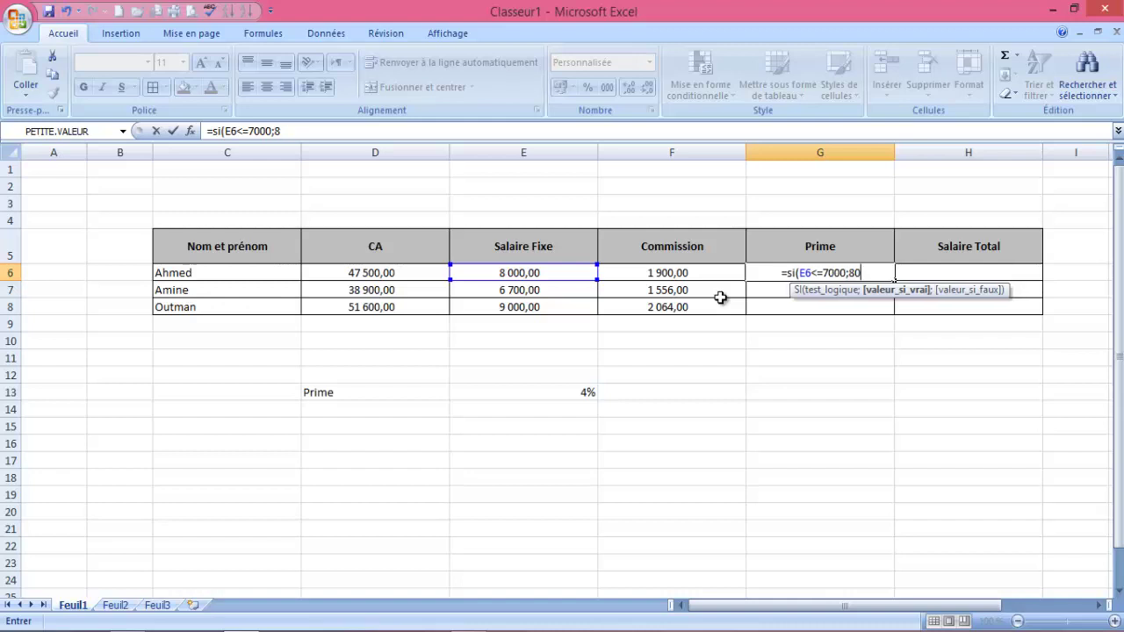
{"action": "type", "text": "0;"}
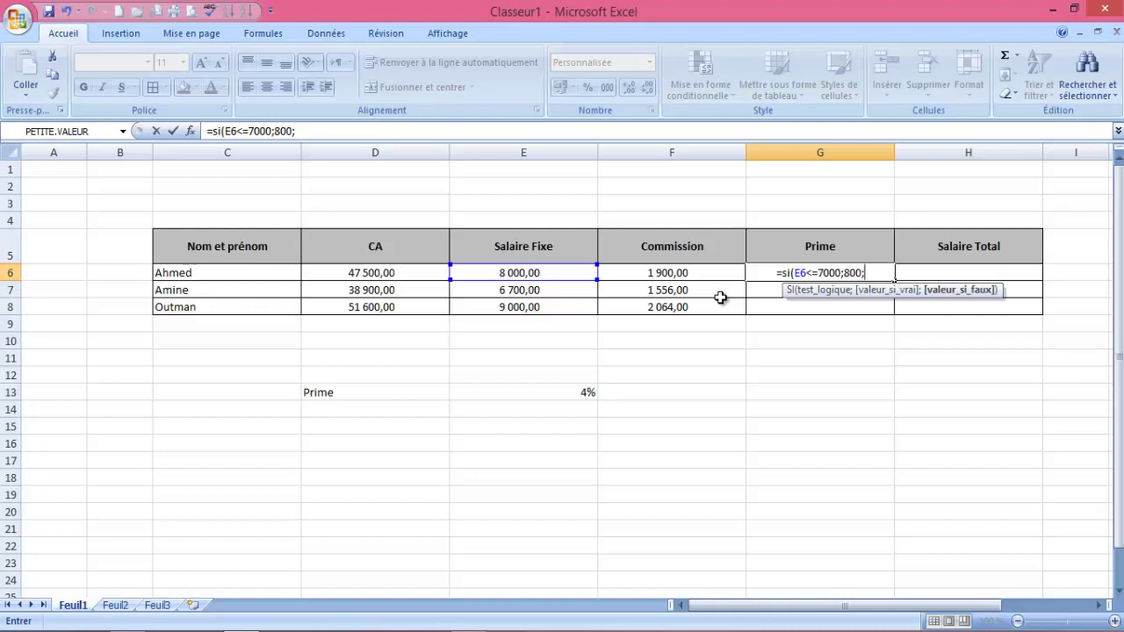
{"action": "type", "text": "4"}
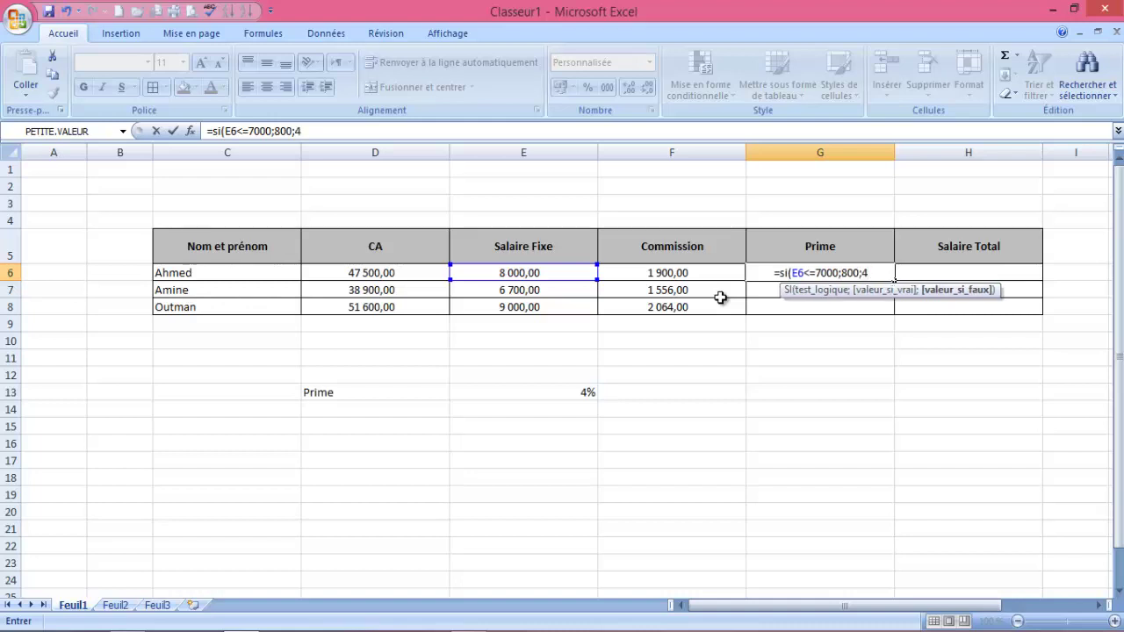
{"action": "type", "text": "00"}
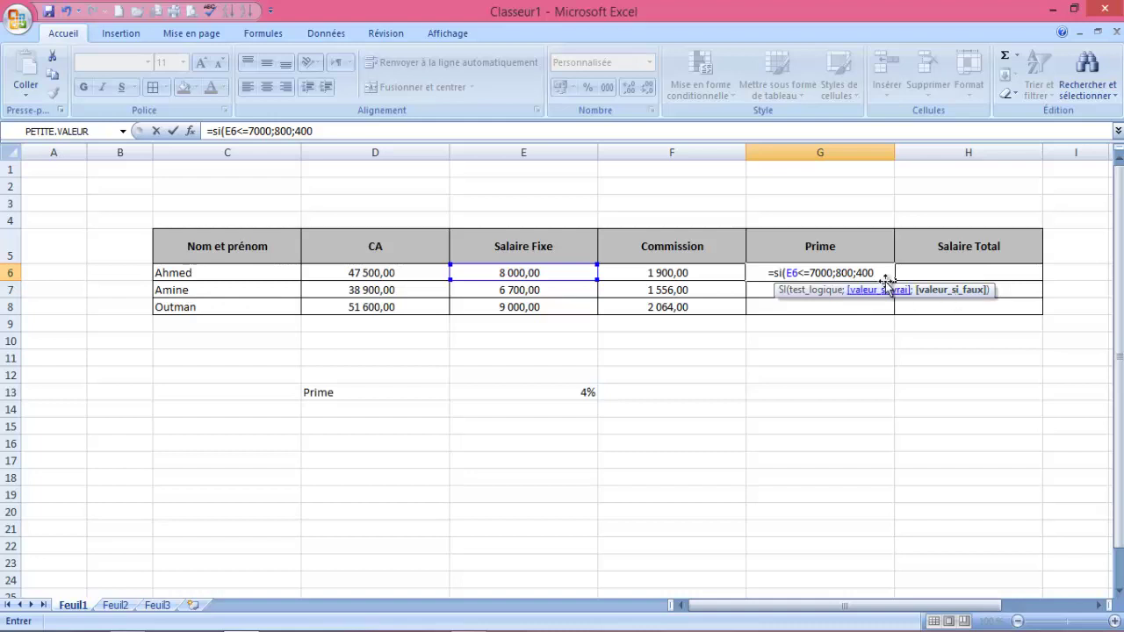
{"action": "type", "text": ")"}
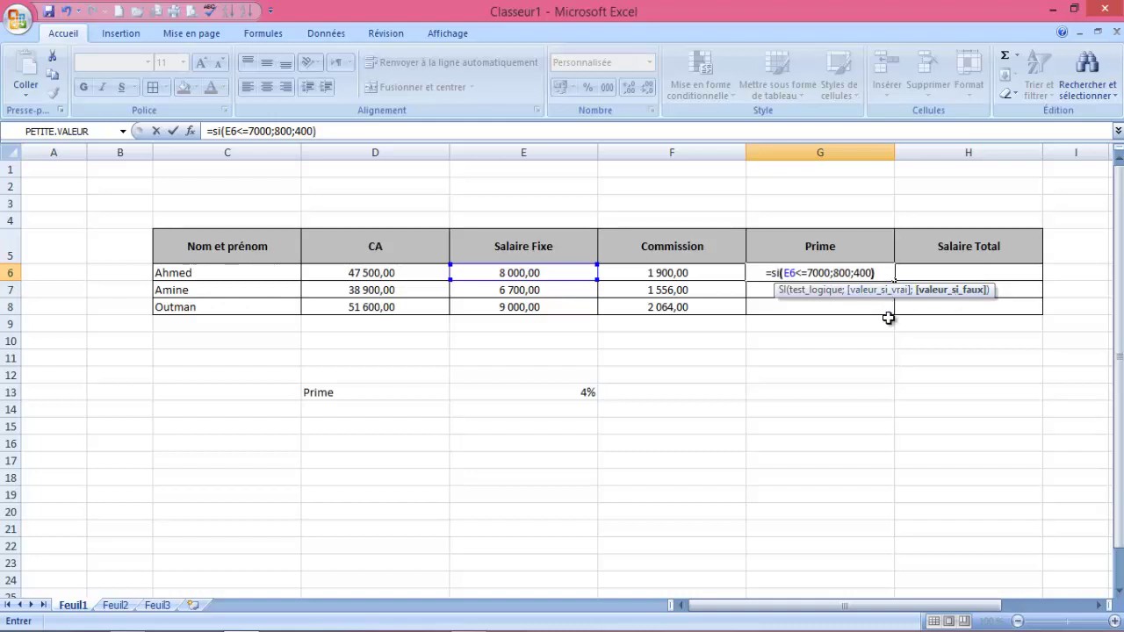
{"action": "key", "text": "Return"}
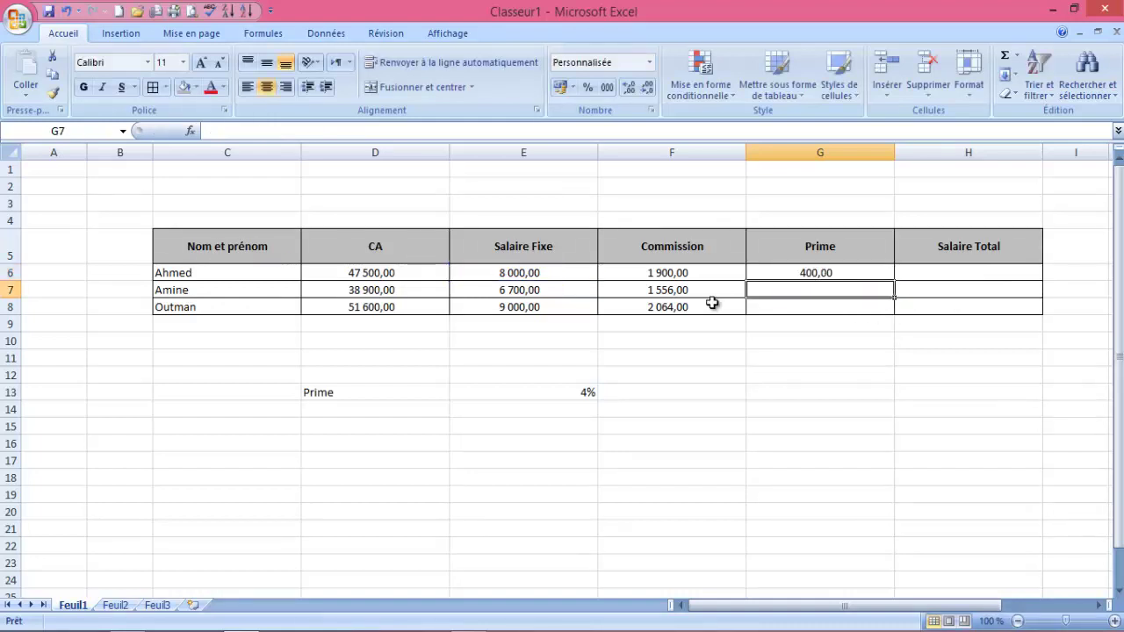
{"action": "left_click", "coordinate": [810, 273]}
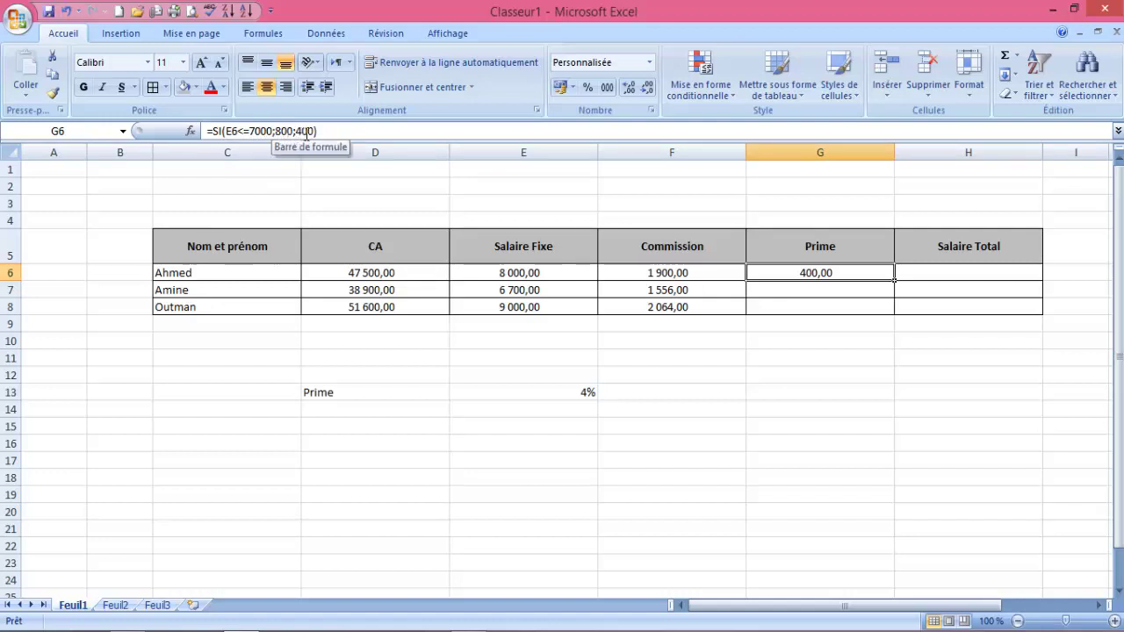
{"action": "left_click", "coordinate": [538, 275]}
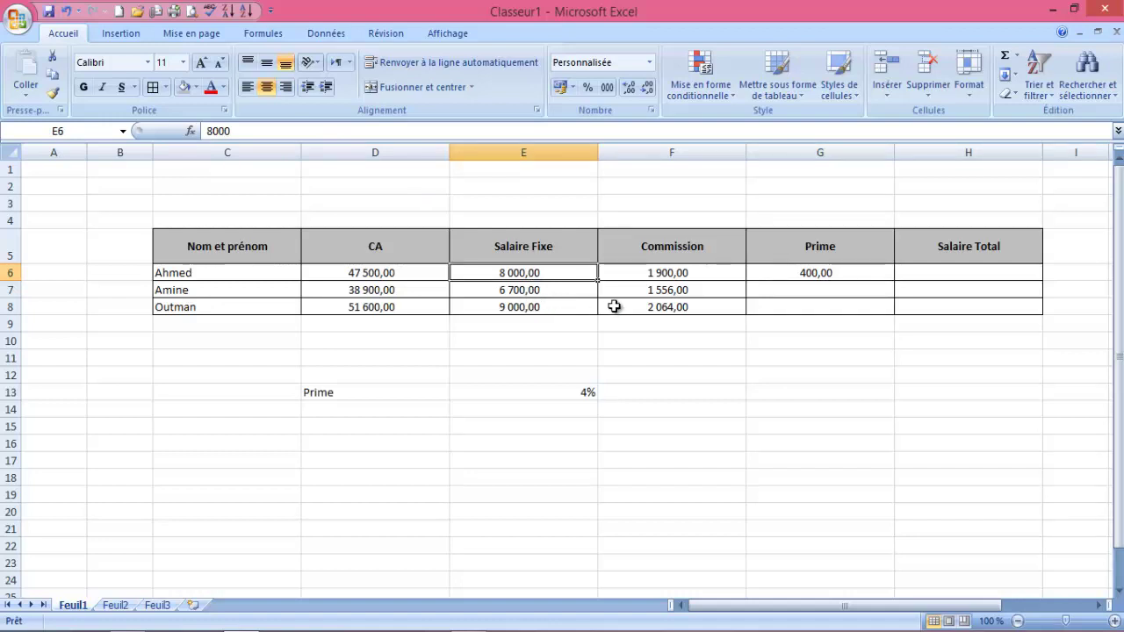
{"action": "left_click", "coordinate": [850, 275]}
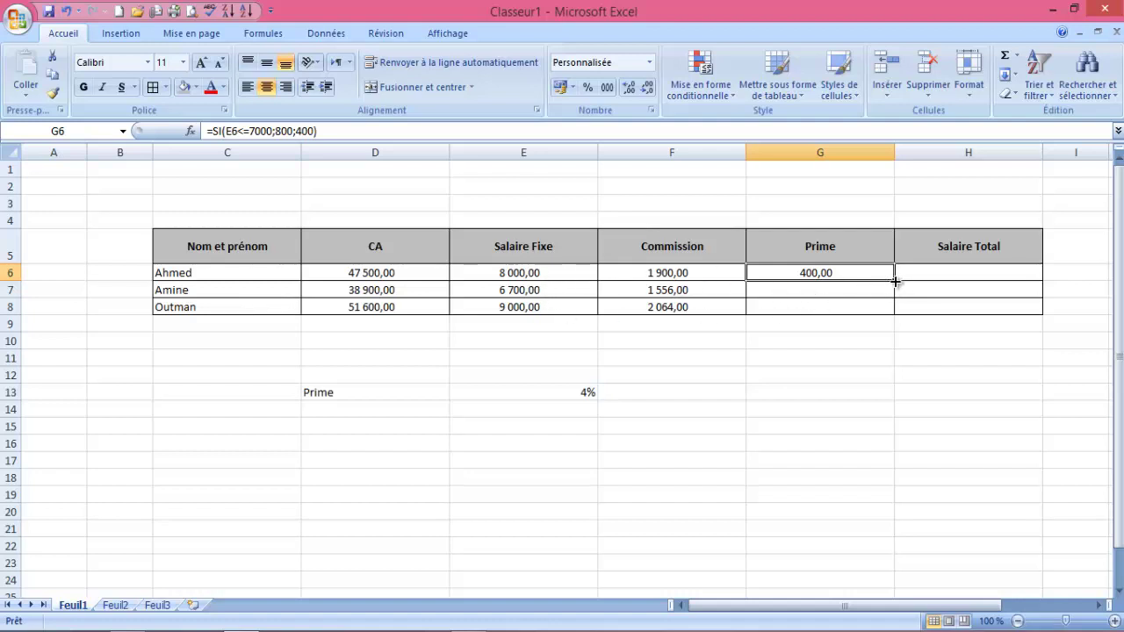
Step: Fill the Prime formula down to G8 and verify G7 shows 800,00 and G8 shows 400,00
{"action": "left_click_drag", "start_coordinate": [893, 280], "coordinate": [896, 314]}
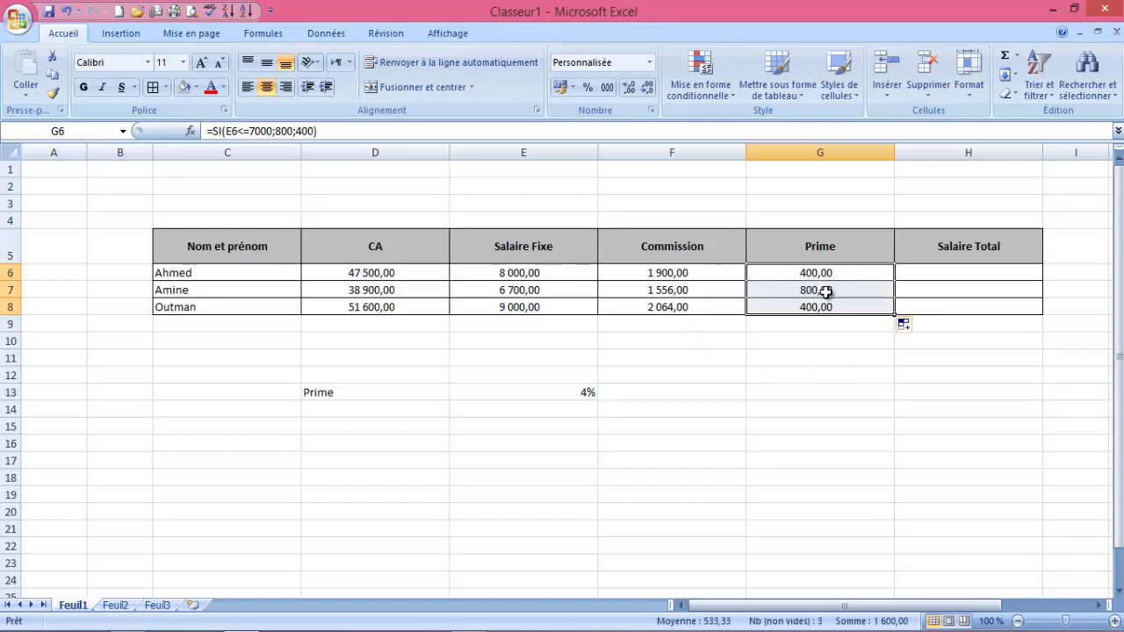
{"action": "left_click", "coordinate": [515, 293]}
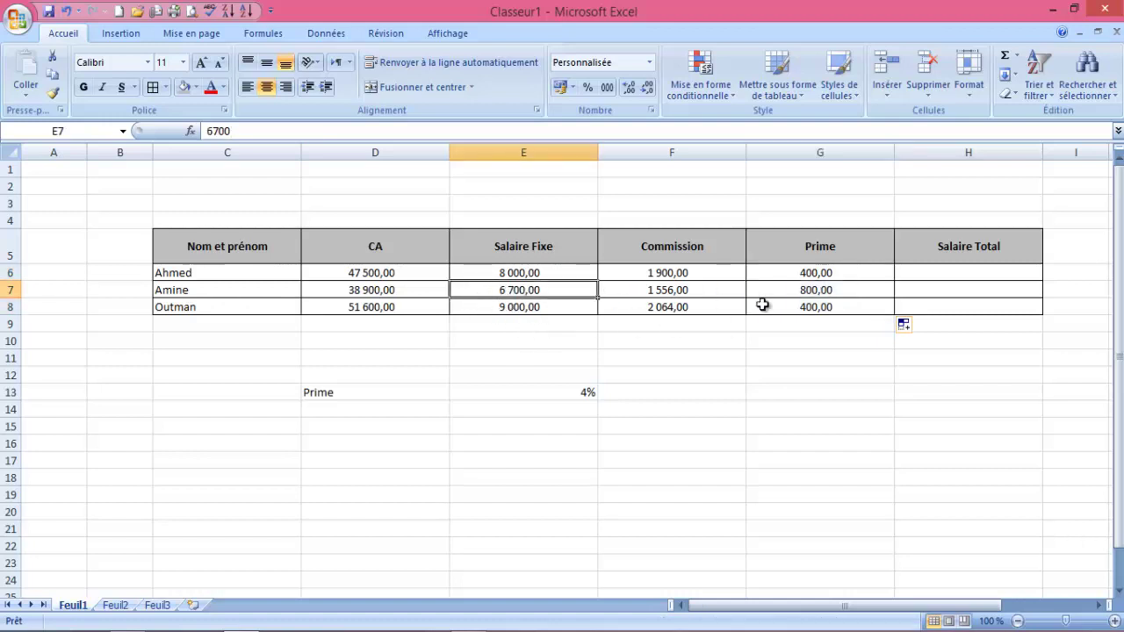
{"action": "left_click", "coordinate": [812, 290]}
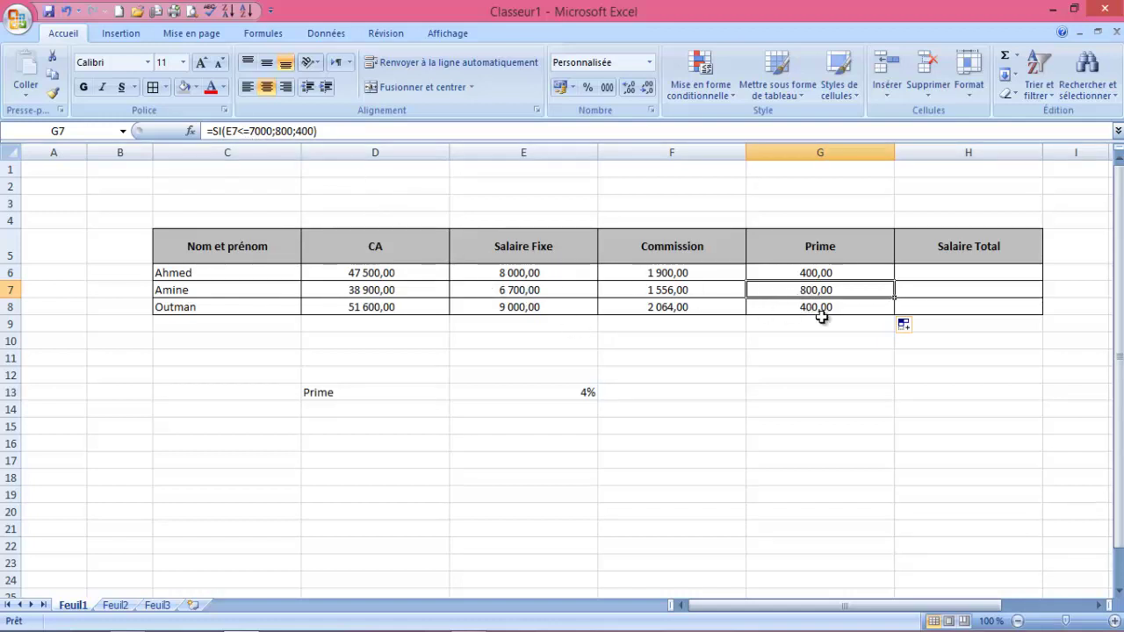
{"action": "left_click", "coordinate": [823, 310]}
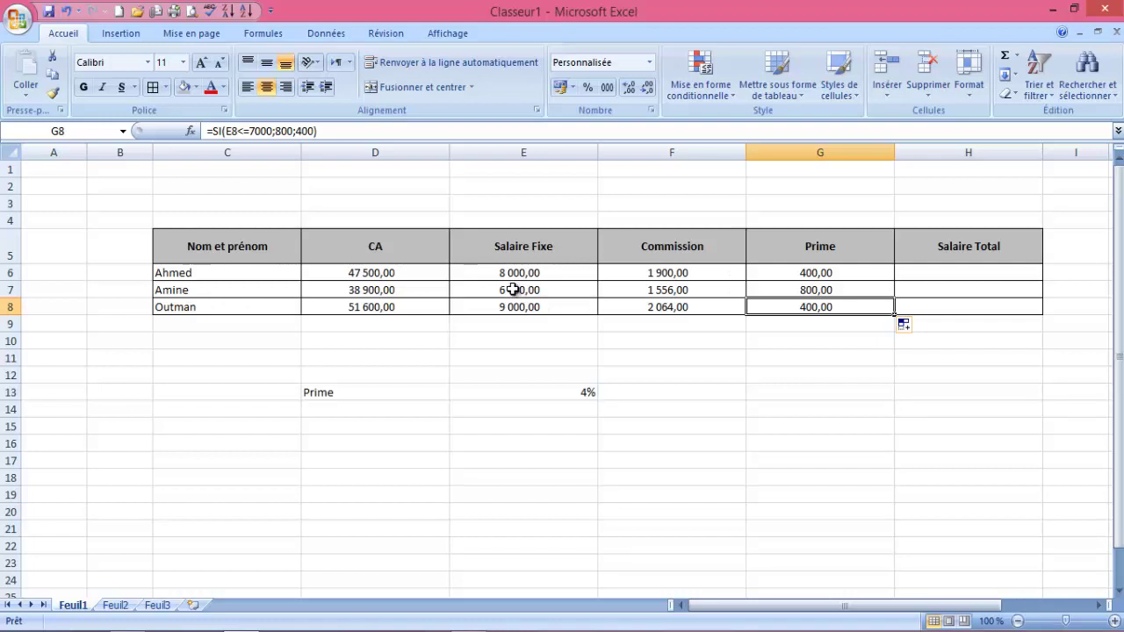
{"action": "left_click", "coordinate": [520, 273]}
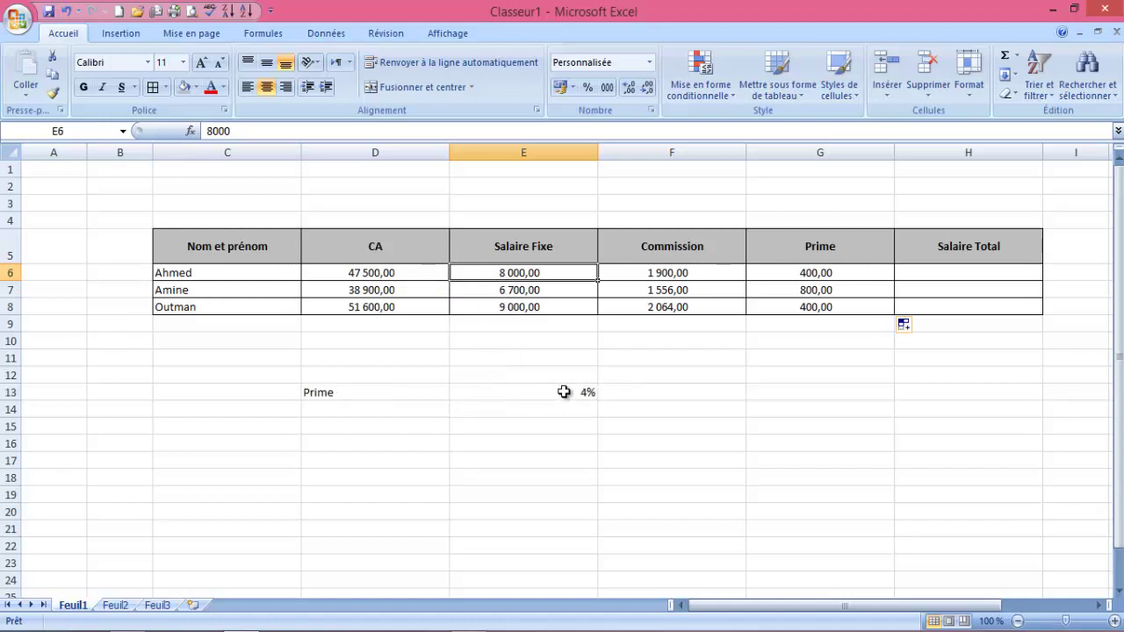
{"action": "left_click", "coordinate": [562, 395]}
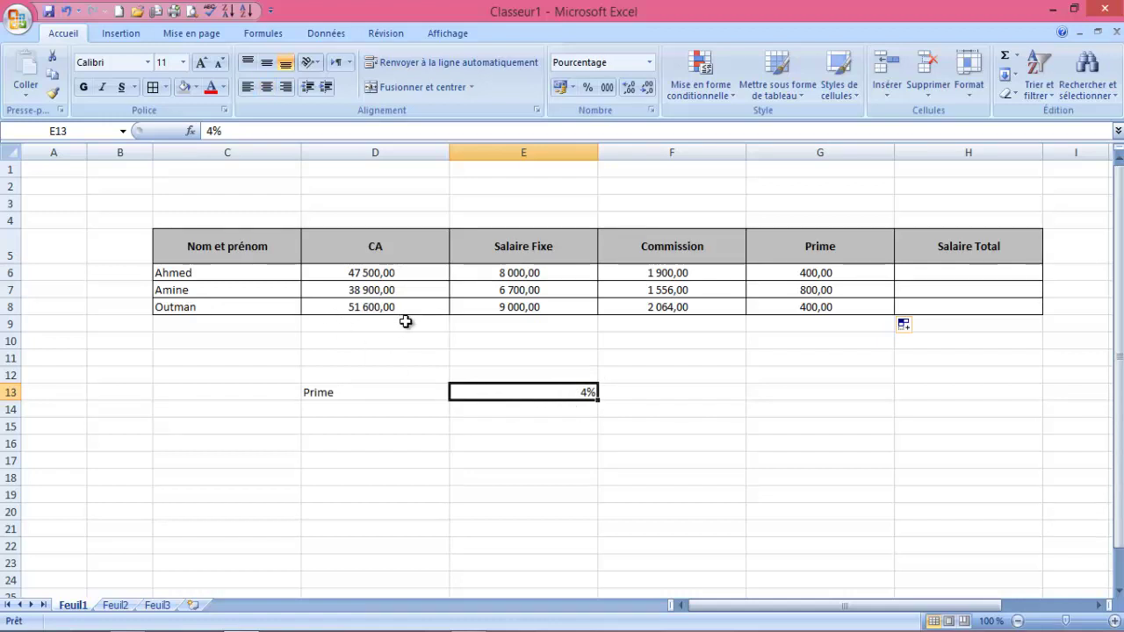
{"action": "left_click", "coordinate": [513, 274]}
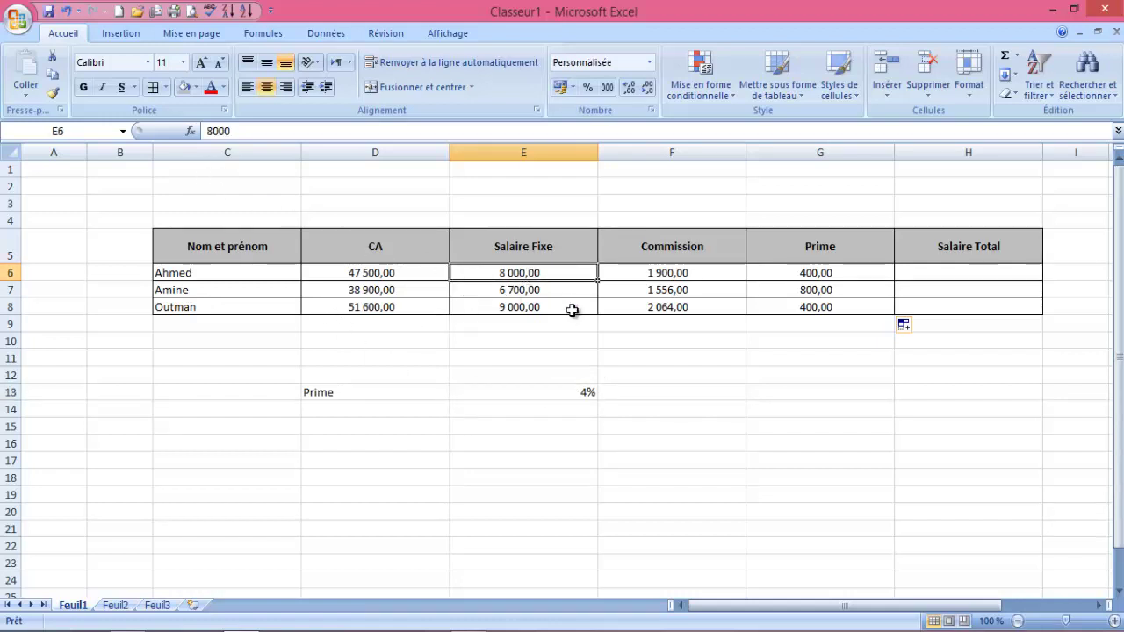
{"action": "left_click", "coordinate": [679, 275]}
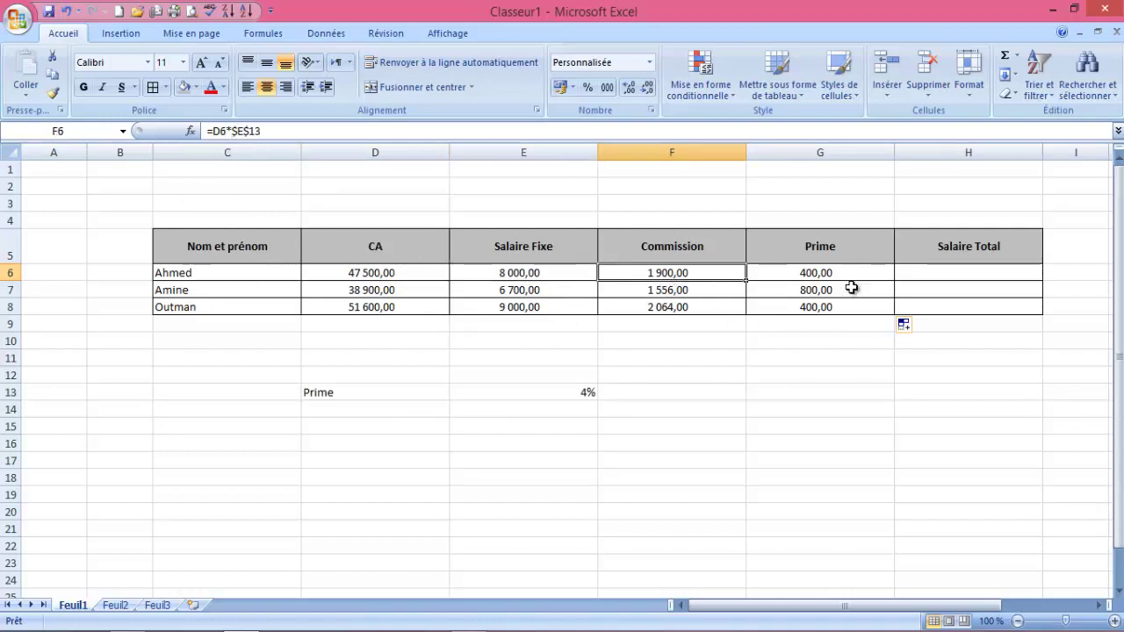
{"action": "left_click", "coordinate": [941, 274]}
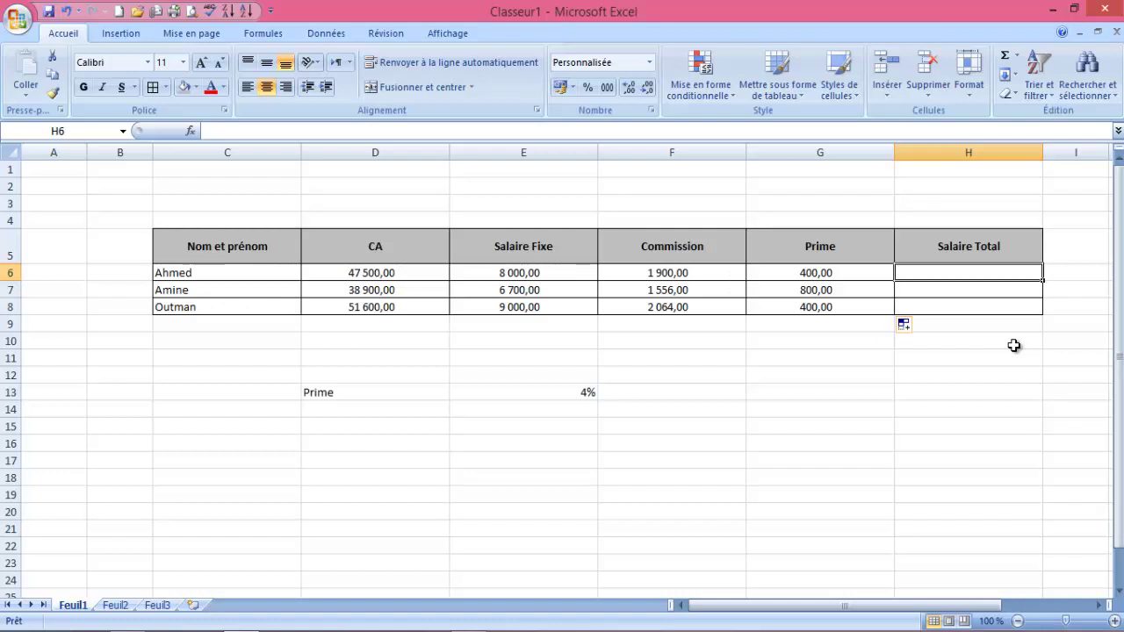
Step: Enter =E6+F6+G6 in H6 for a total of 10 300,00, then start re-entering H6's formula
{"action": "type", "text": "="}
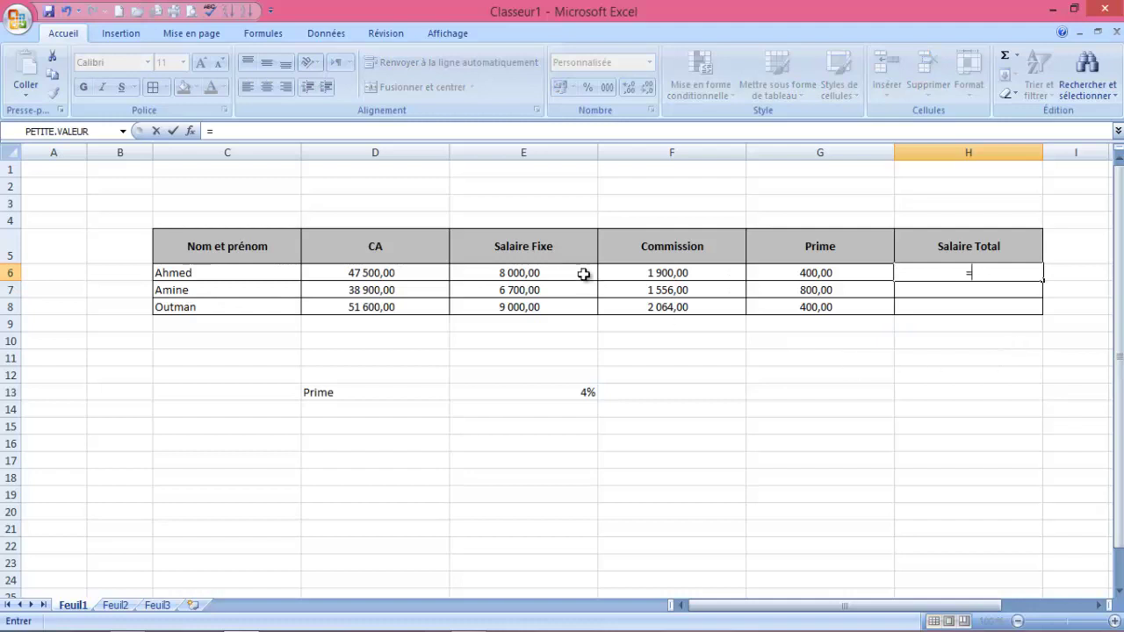
{"action": "left_click", "coordinate": [557, 278]}
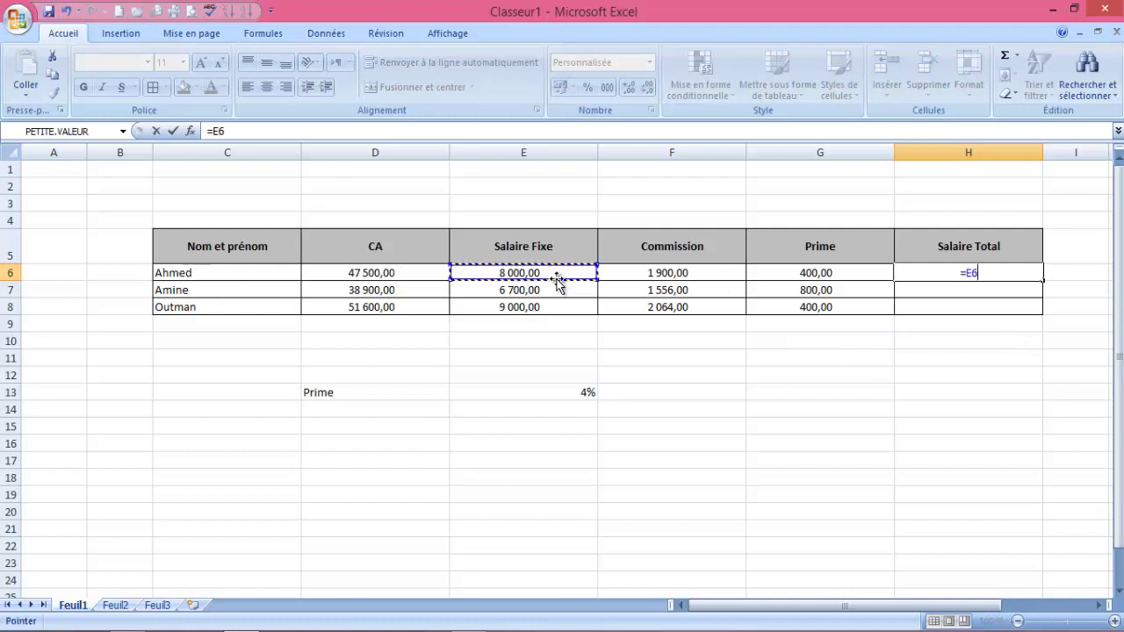
{"action": "type", "text": "+"}
{"action": "left_click", "coordinate": [663, 275]}
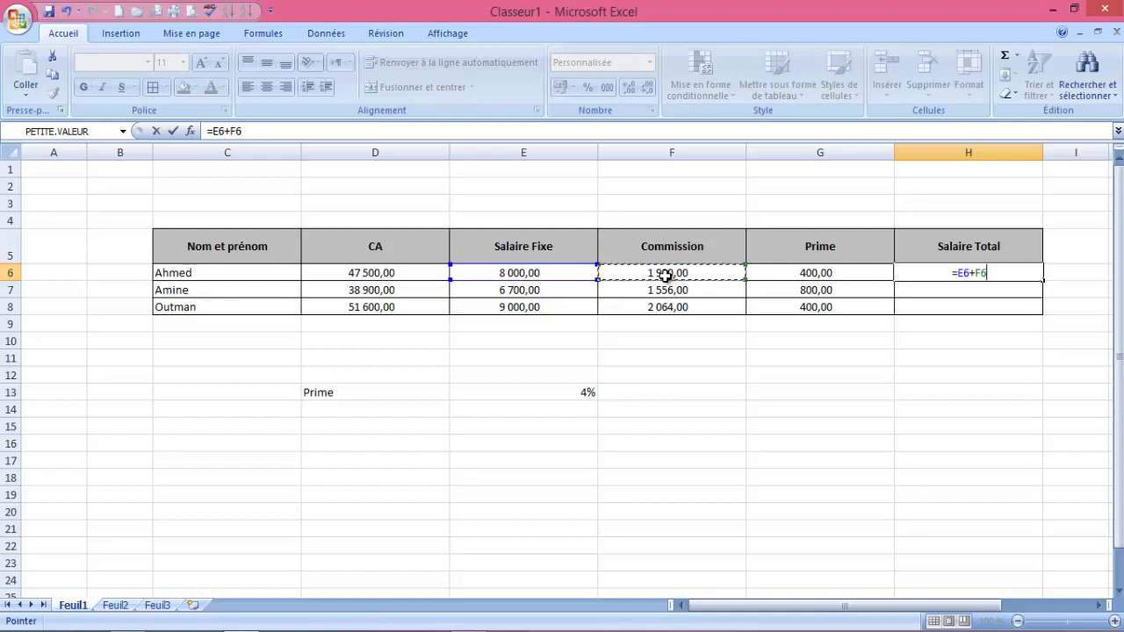
{"action": "type", "text": "+"}
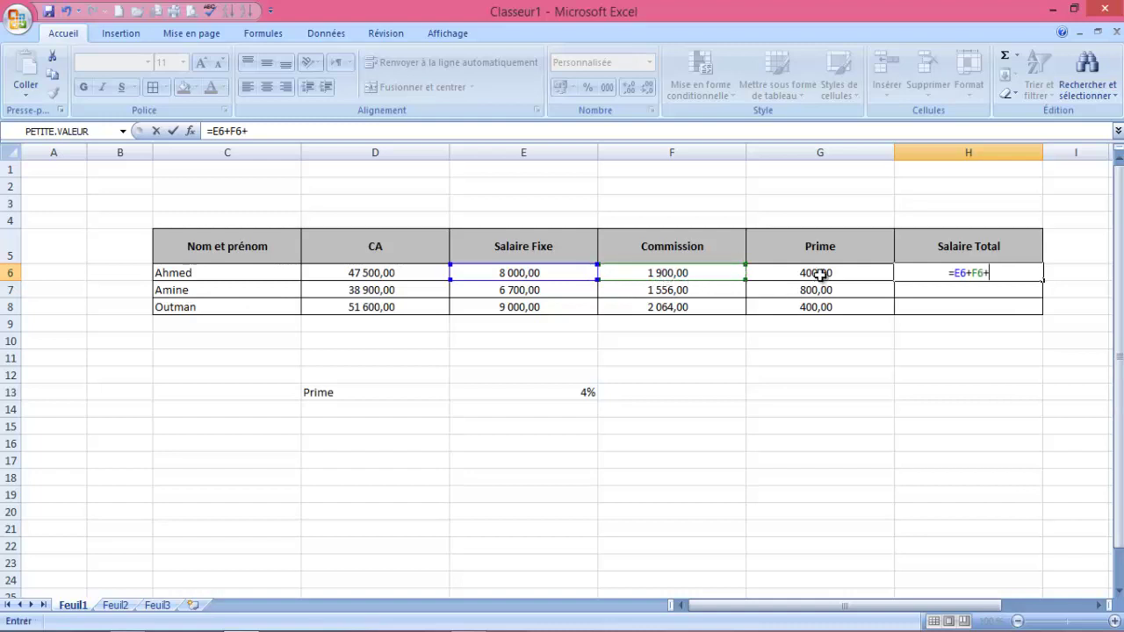
{"action": "left_click", "coordinate": [819, 275]}
{"action": "key", "text": "Return"}
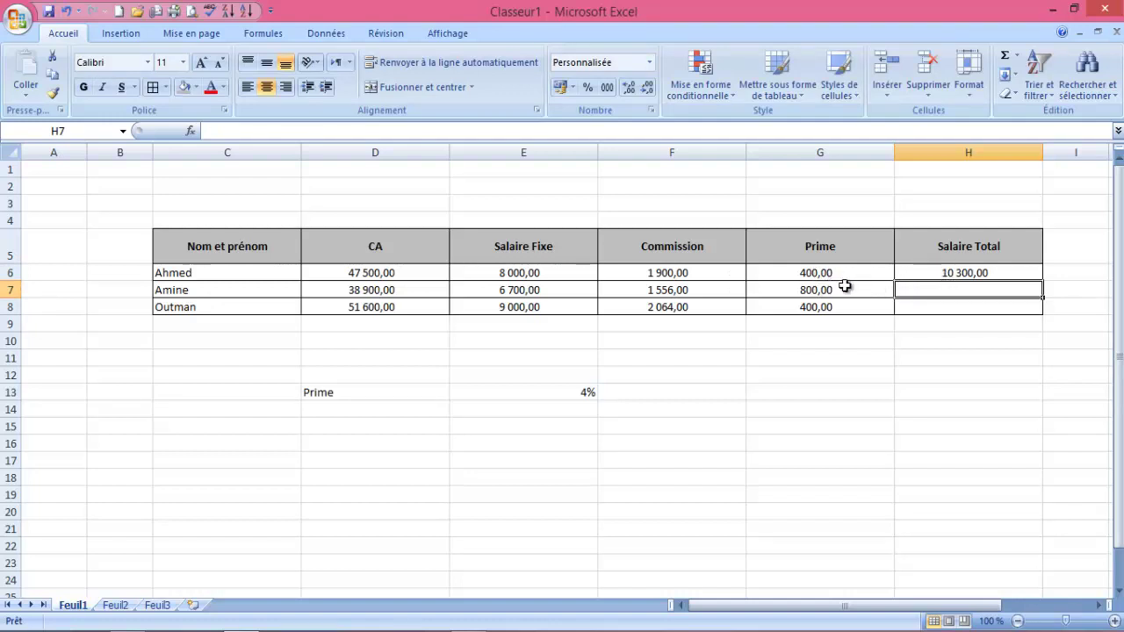
{"action": "left_click", "coordinate": [1017, 272]}
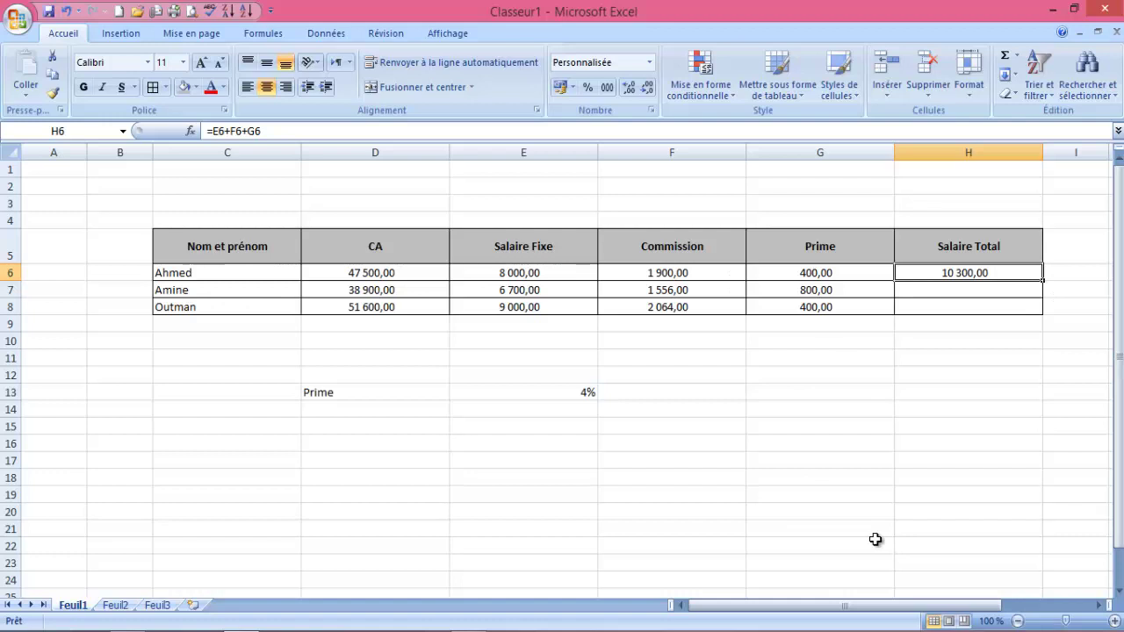
{"action": "type", "text": "=s"}
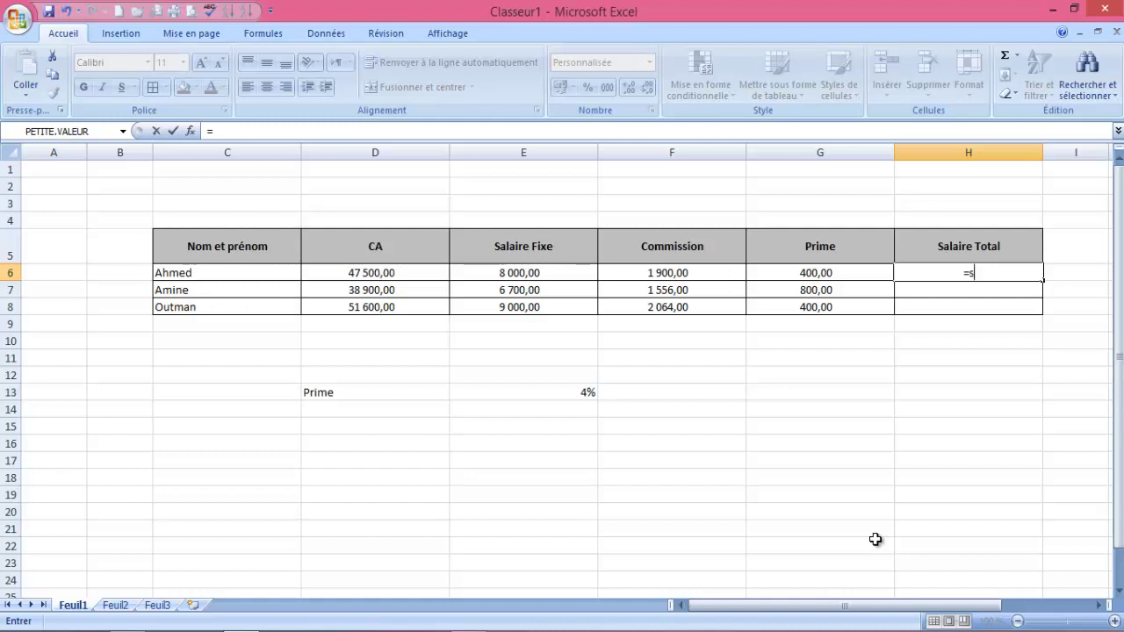
Step: Replace H6's formula with =SOMME(E6:G6), still showing 10 300,00
{"action": "type", "text": "omme"}
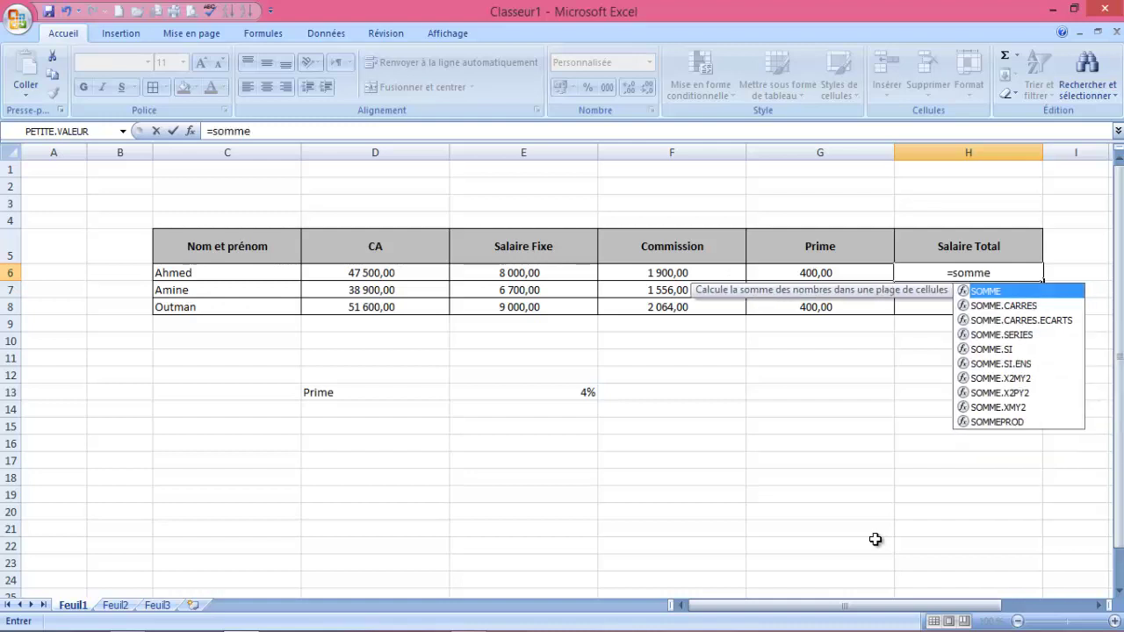
{"action": "type", "text": "("}
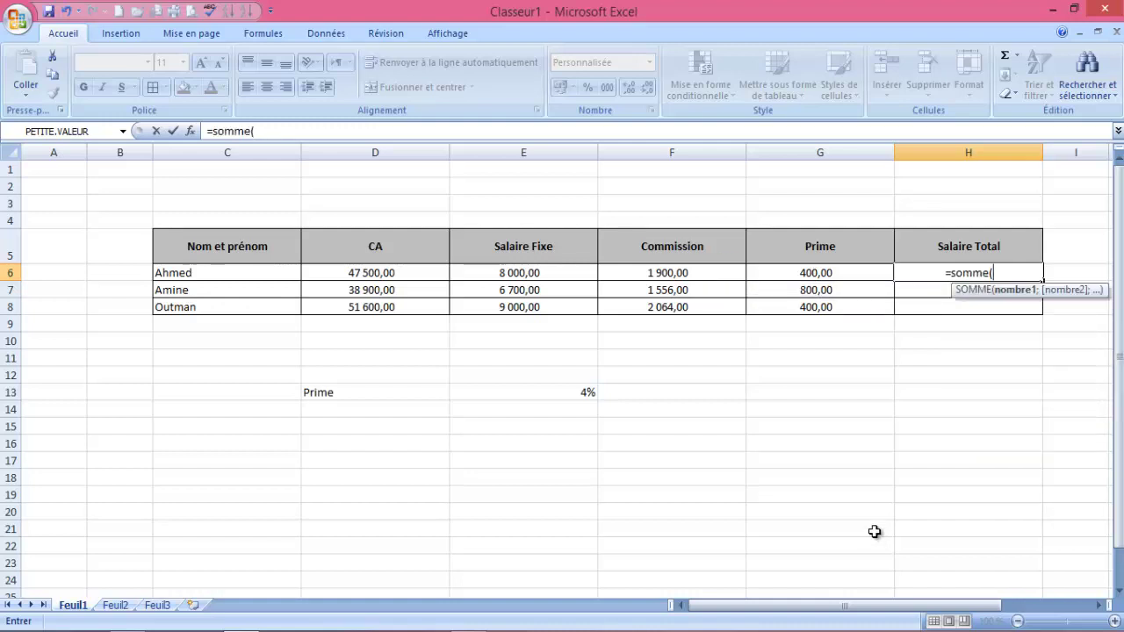
{"action": "left_click", "coordinate": [536, 273]}
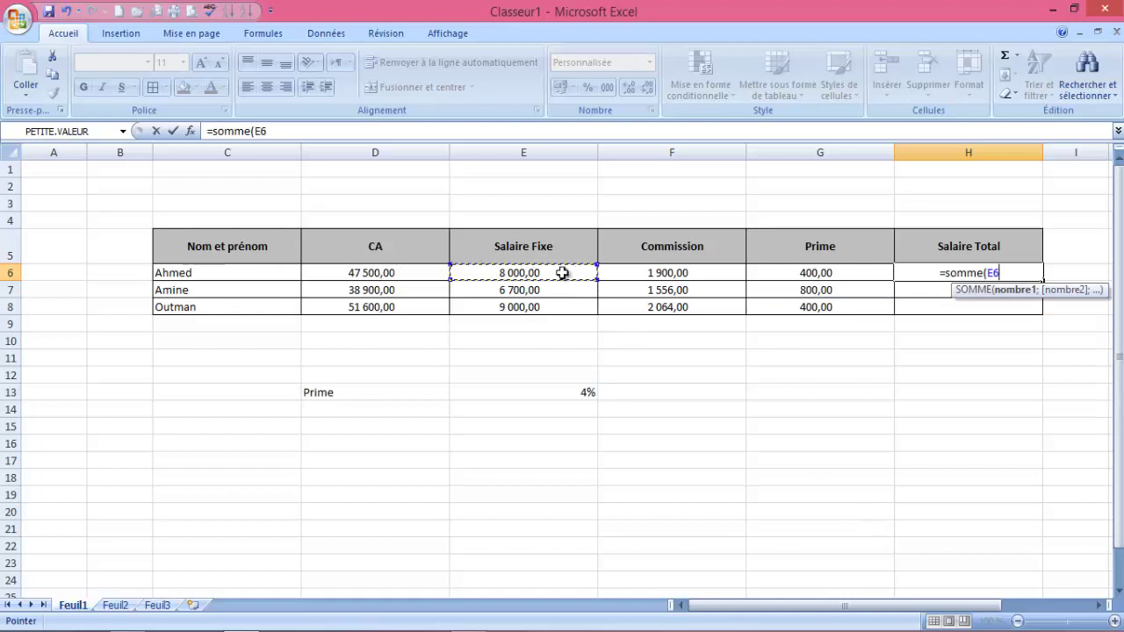
{"action": "left_click_drag", "start_coordinate": [562, 273], "coordinate": [794, 273]}
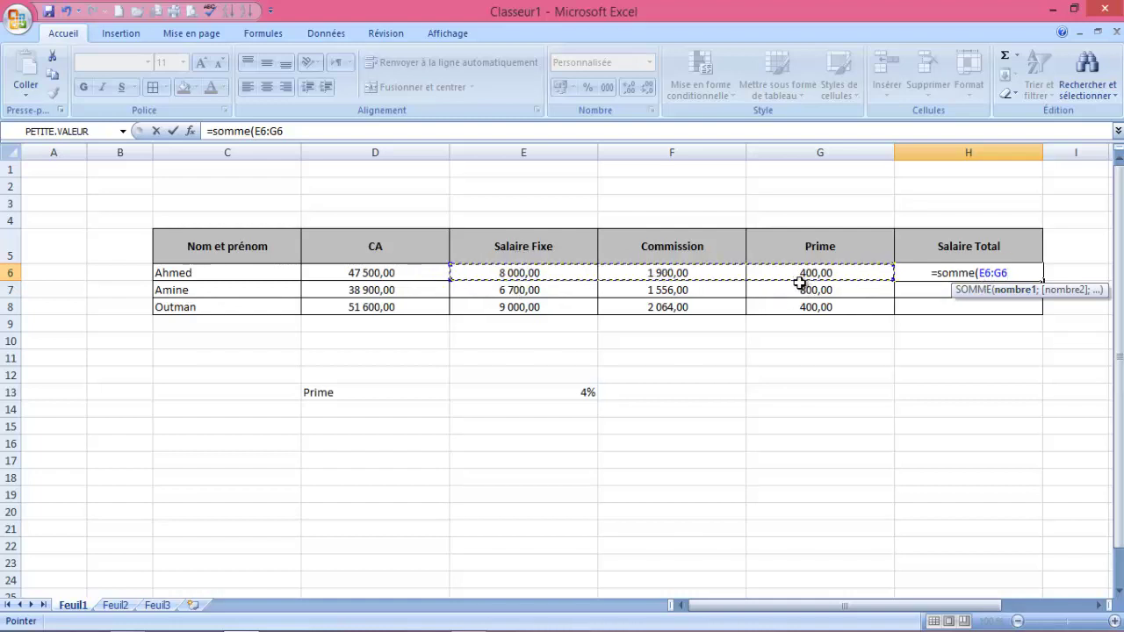
{"action": "type", "text": ")"}
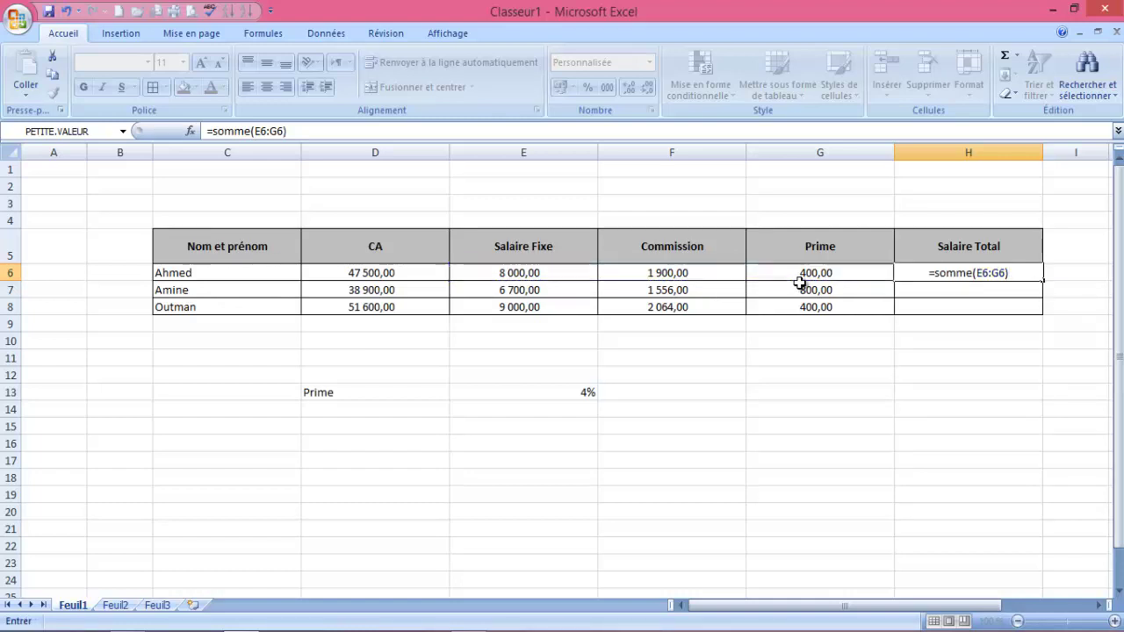
{"action": "key", "text": "Return"}
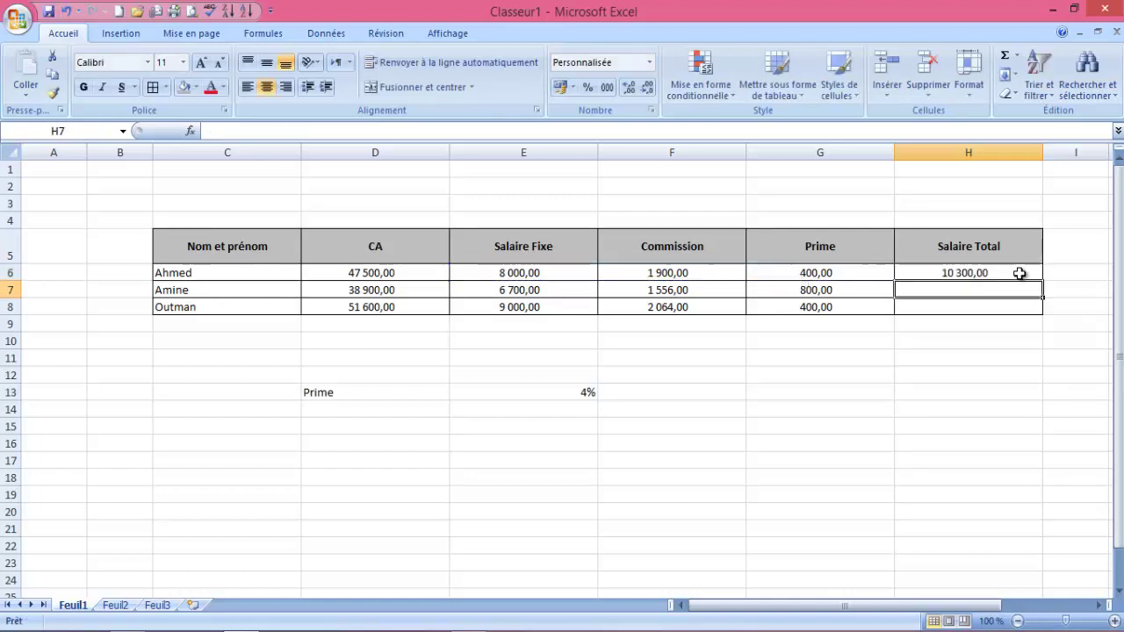
{"action": "left_click", "coordinate": [1020, 274]}
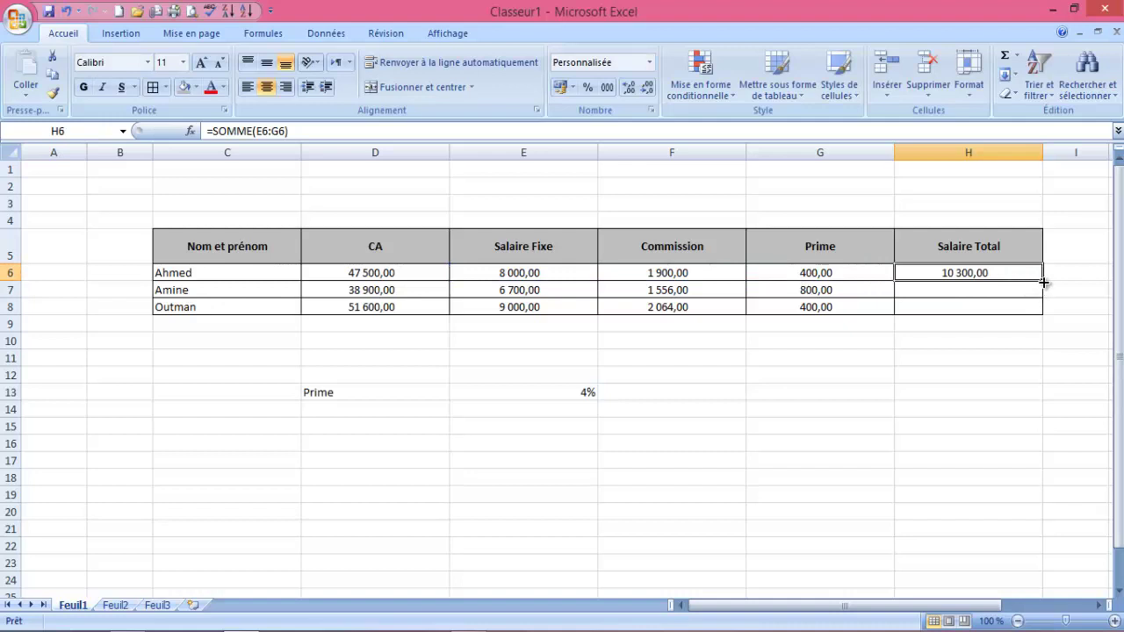
Step: Fill H6's SOMME formula down to H8 (9 056,00 and 11 464,00) and review the G6, F6 and H6 formulas
{"action": "double_click", "coordinate": [1042, 280]}
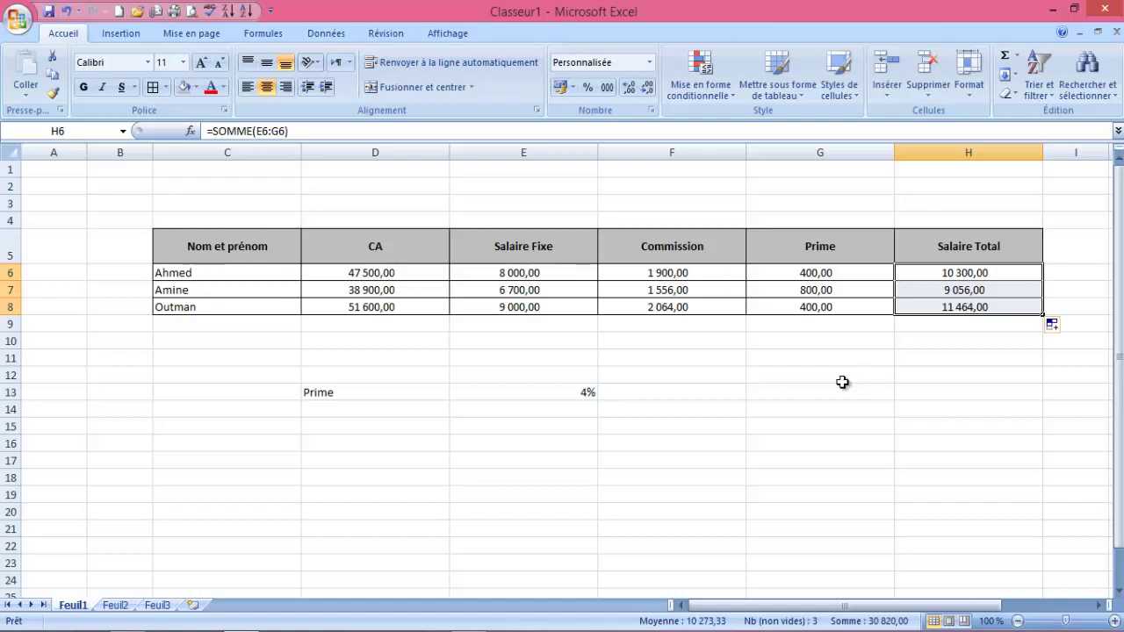
{"action": "left_click", "coordinate": [805, 271]}
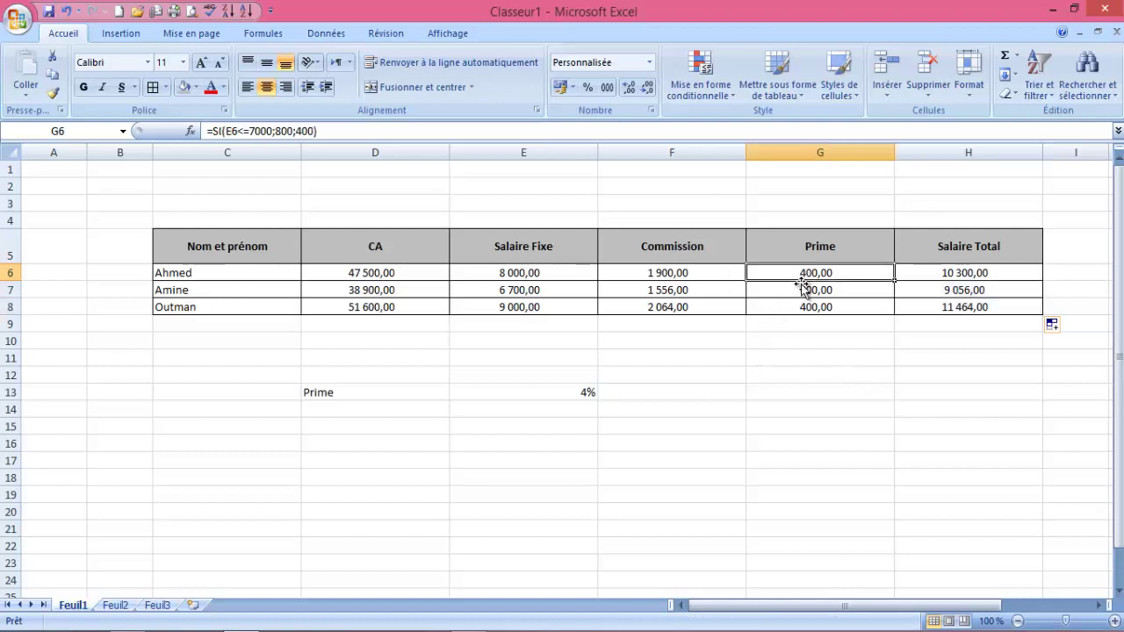
{"action": "left_click", "coordinate": [677, 275]}
{"action": "left_click", "coordinate": [965, 276]}
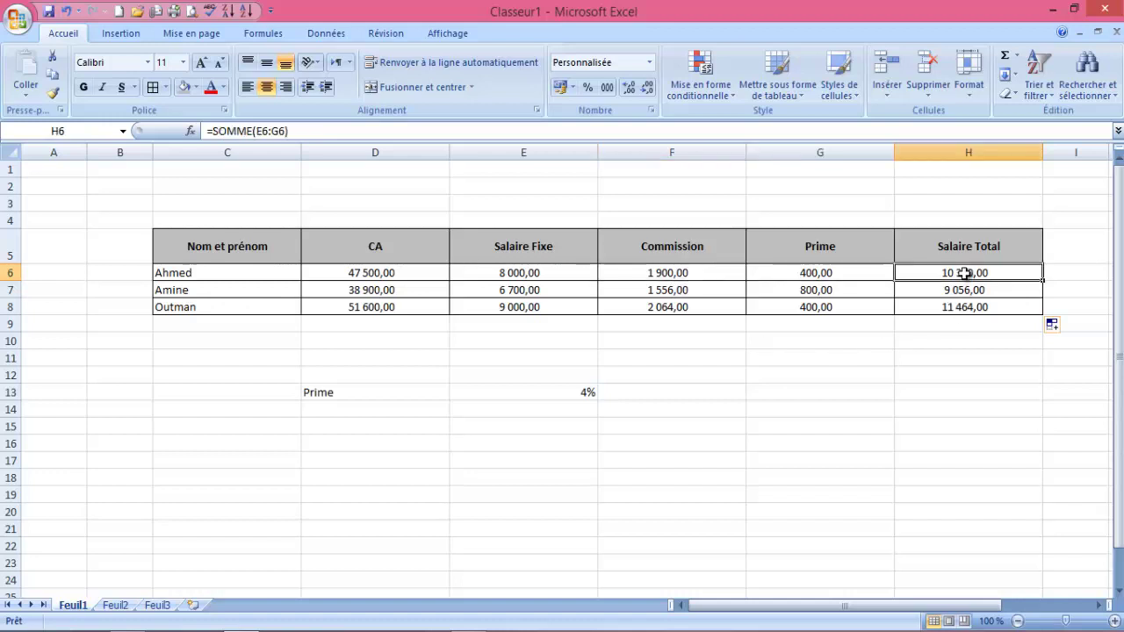